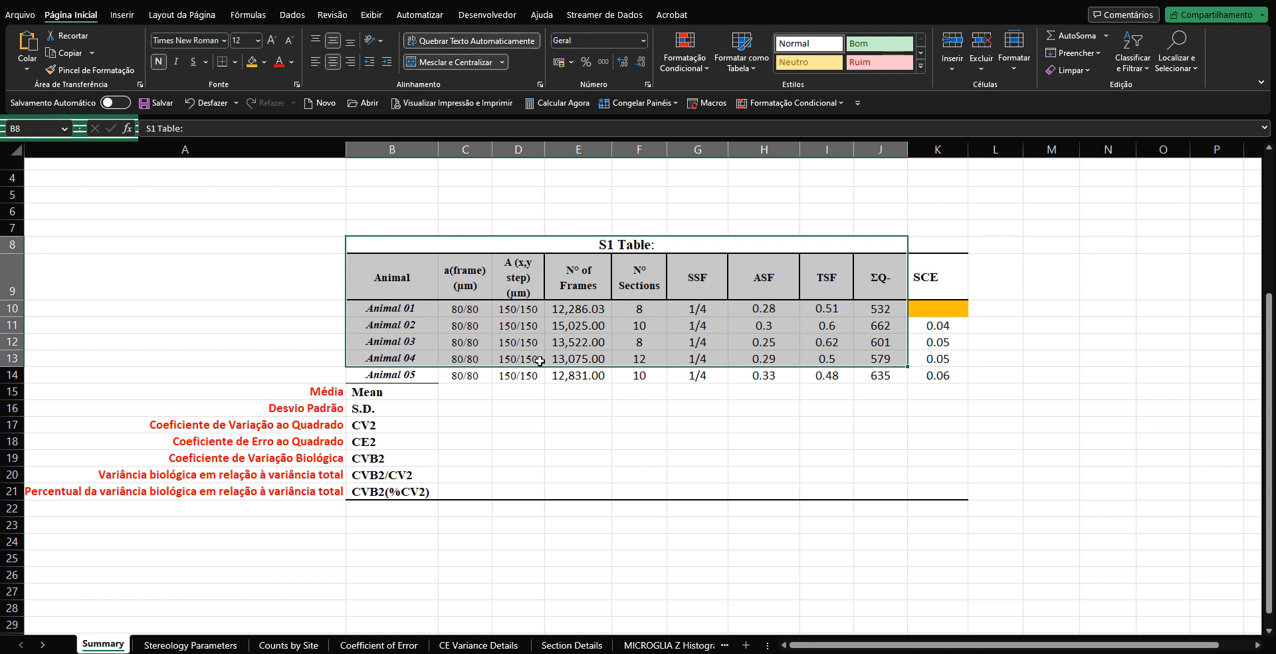
Examine the S1 Table's SCE column and the statistics row labels from Mean through CVB2(%CV2), including their Portuguese descriptions.
left_click(564, 431)
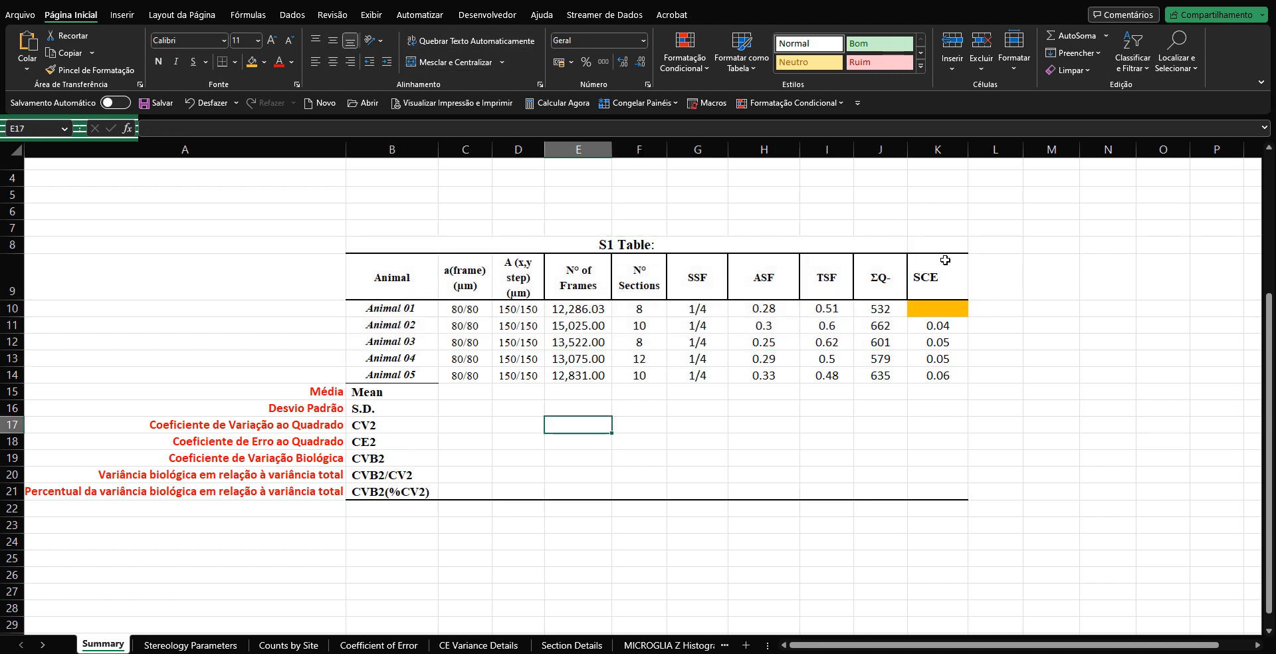
left_click_drag(927, 262, 937, 376)
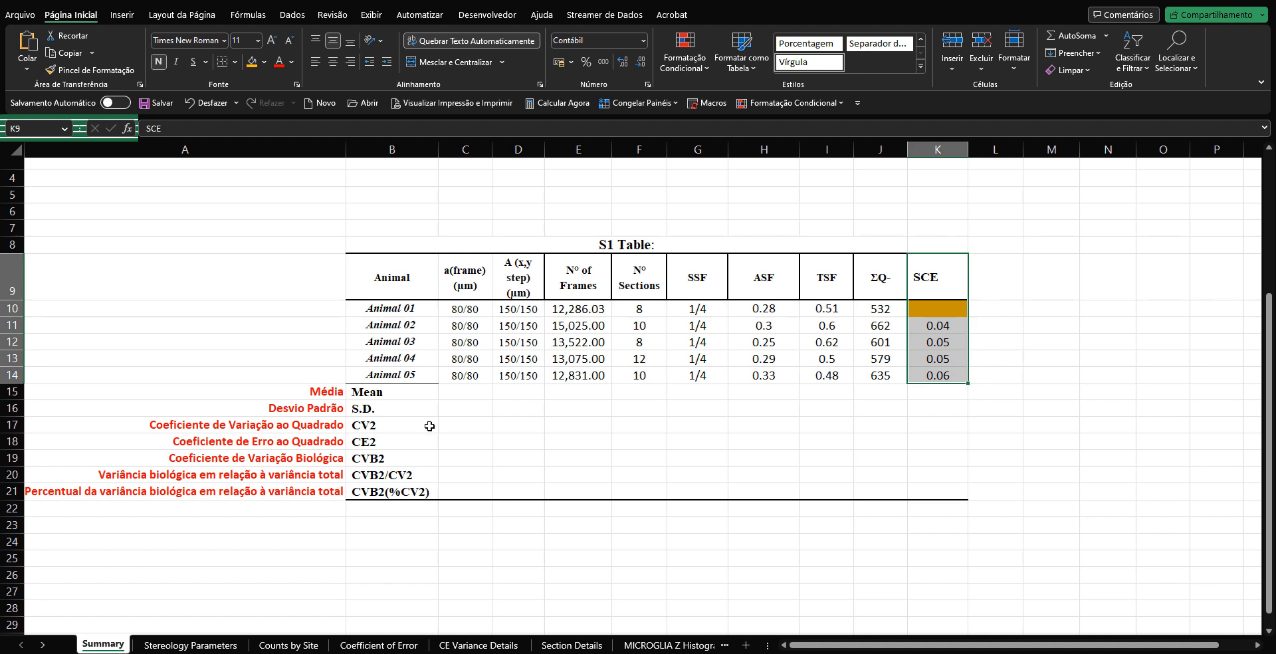
left_click_drag(398, 392, 403, 488)
left_click_drag(312, 392, 277, 489)
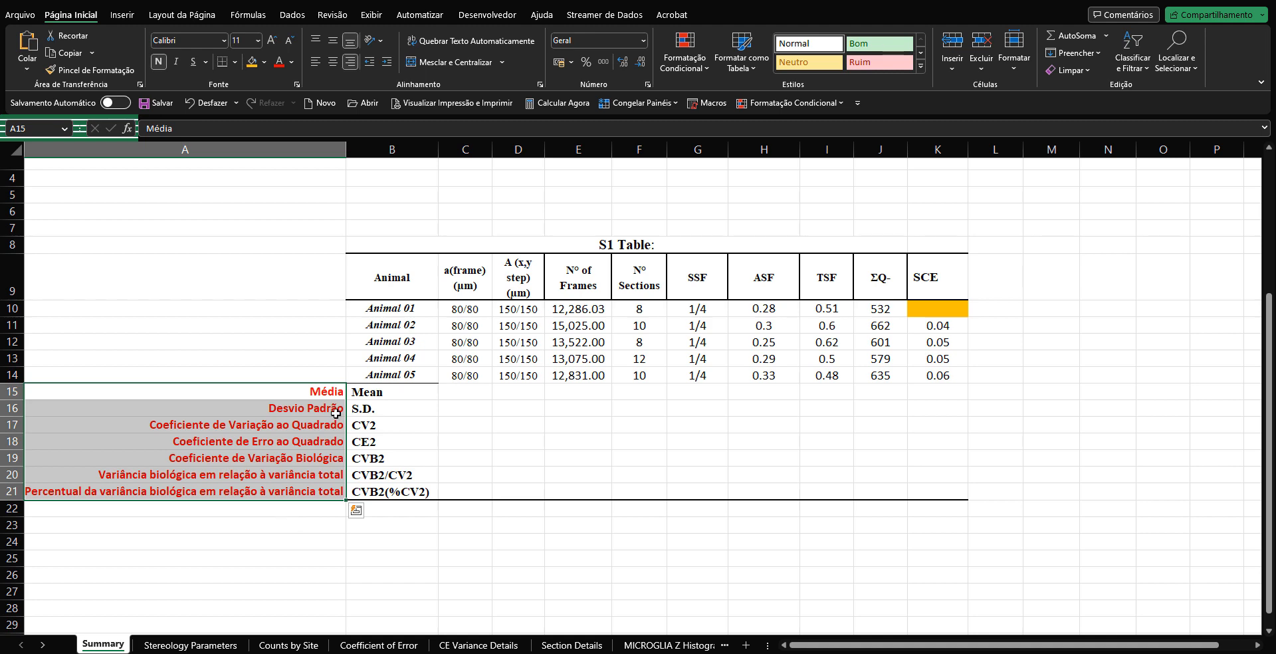
left_click(356, 397)
left_click(358, 412)
left_click(359, 425)
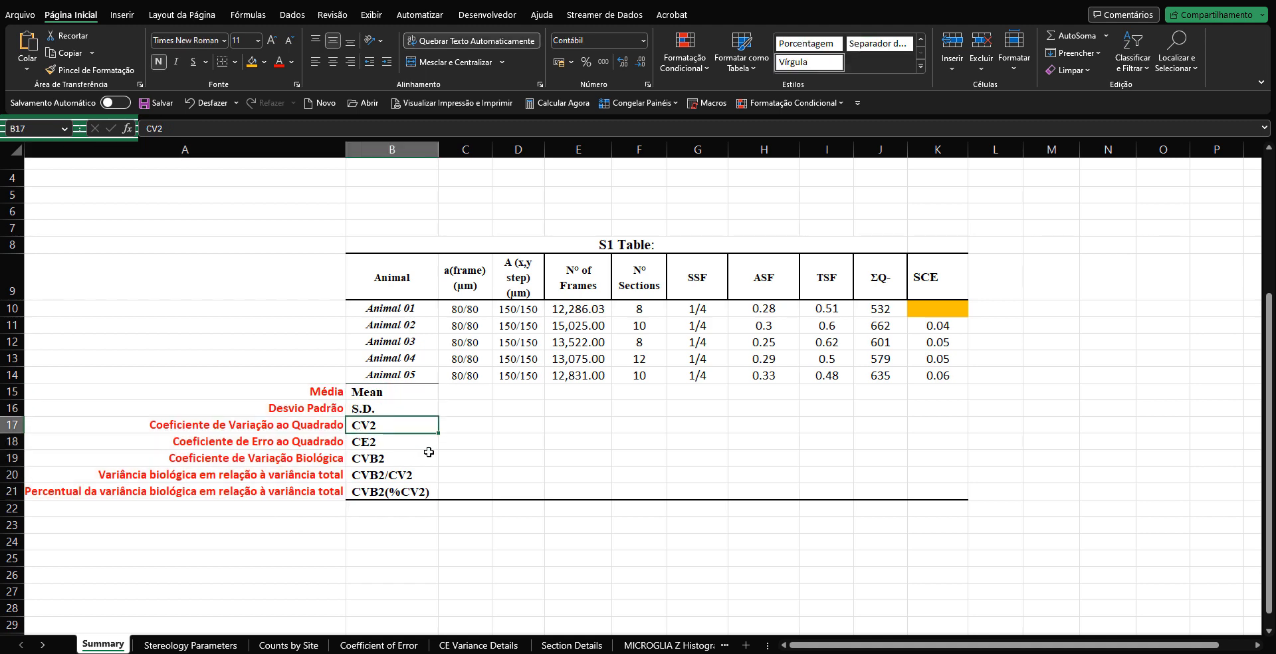
left_click(377, 399)
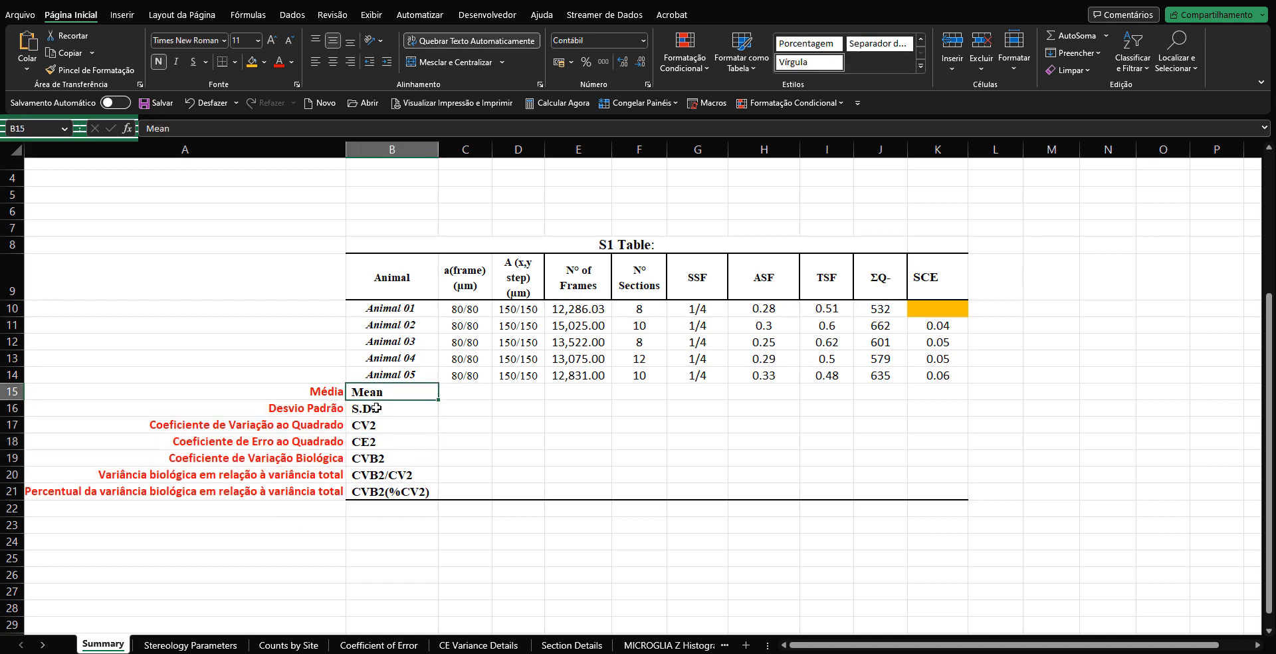
left_click(377, 409)
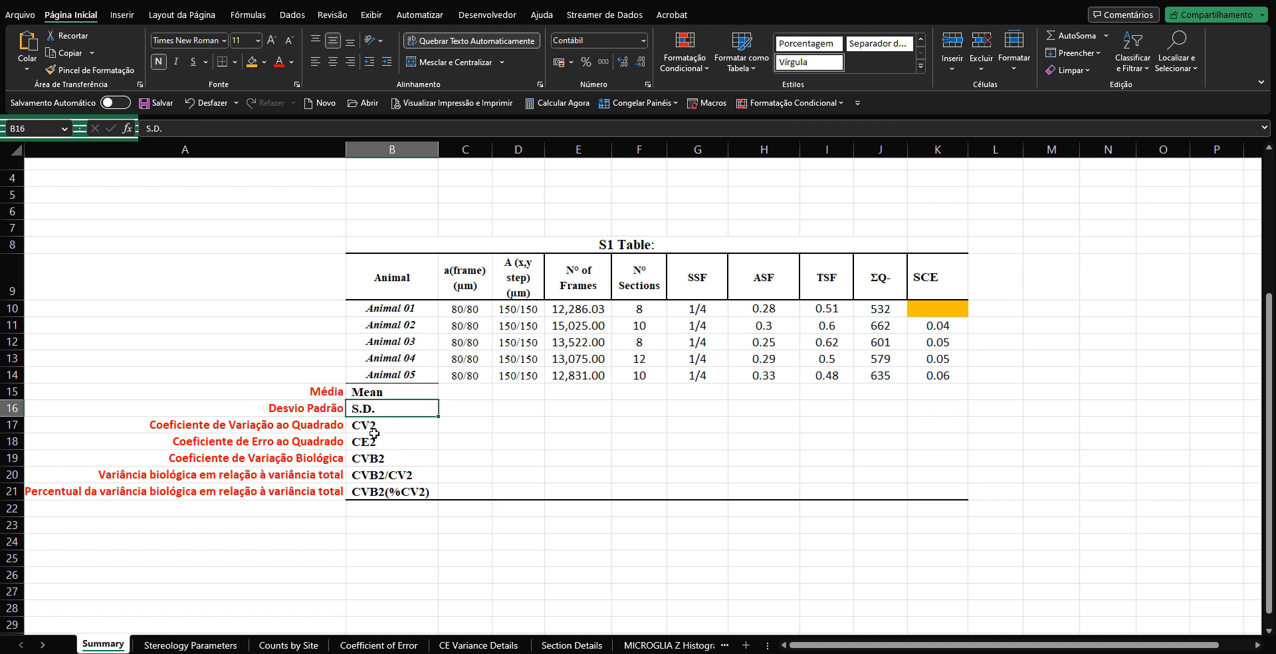
left_click(376, 441)
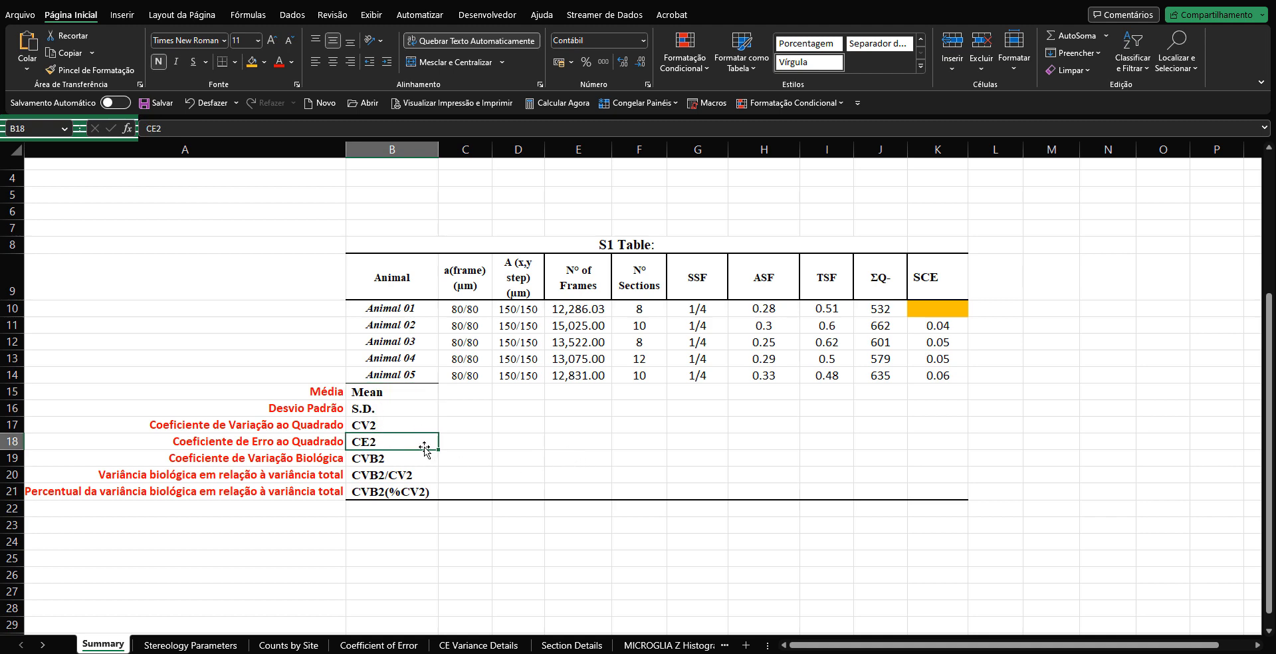
left_click(390, 460)
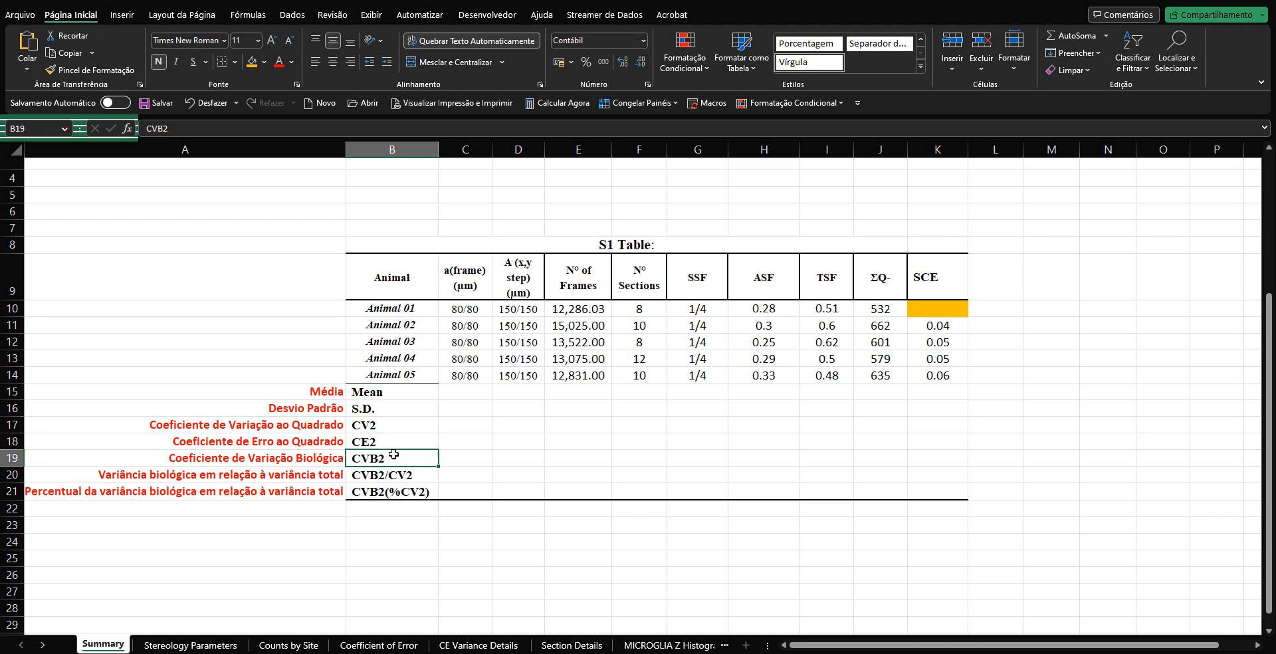
left_click(382, 475)
left_click(381, 493)
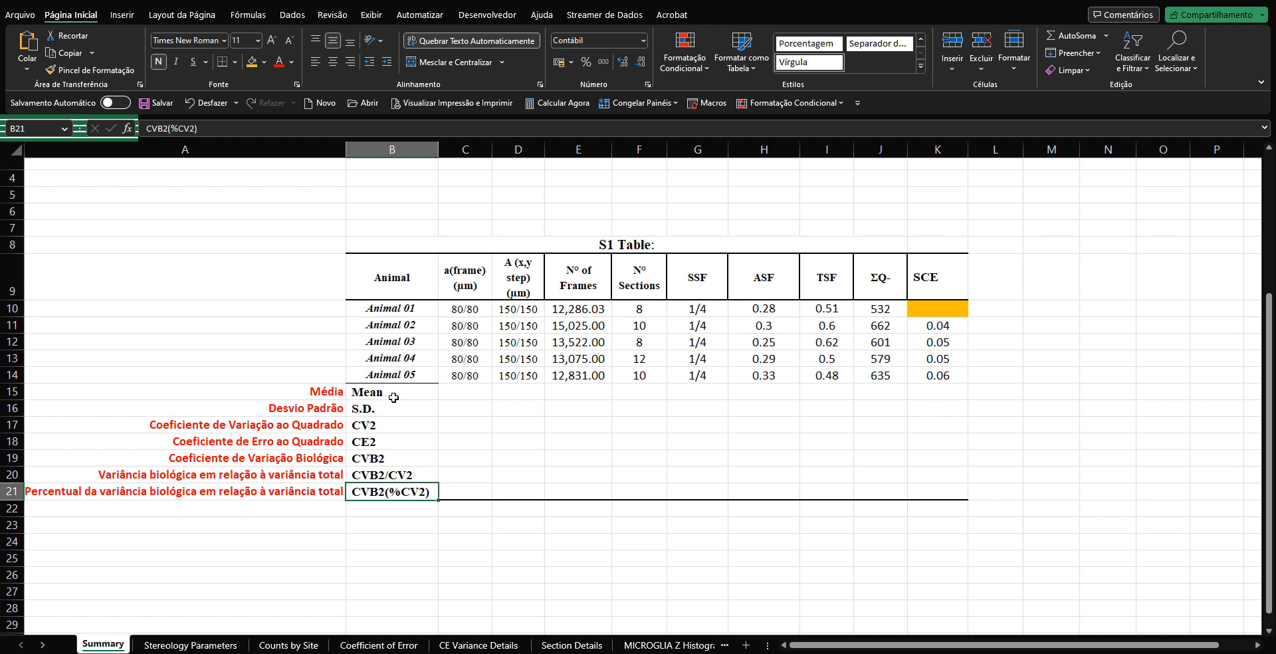
Review the Animal 01 row with its SCE cell, the rows for Animals 02 to 05, and the SCE header.
left_click_drag(401, 312, 881, 314)
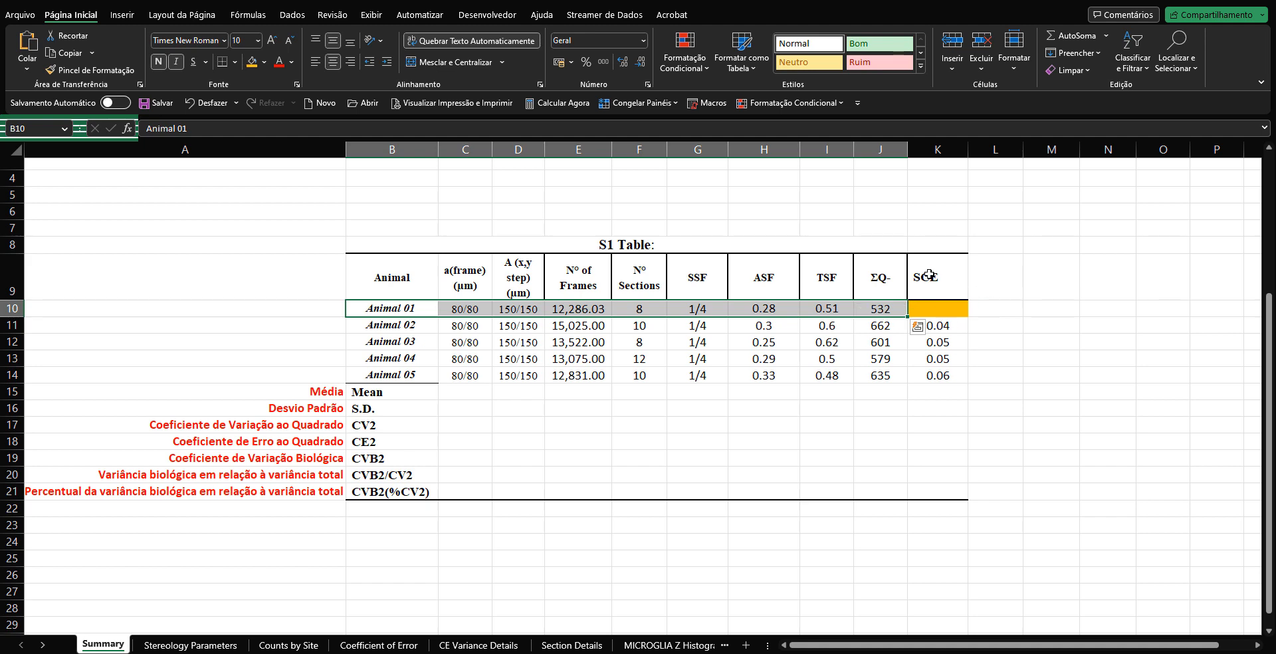
left_click(947, 314)
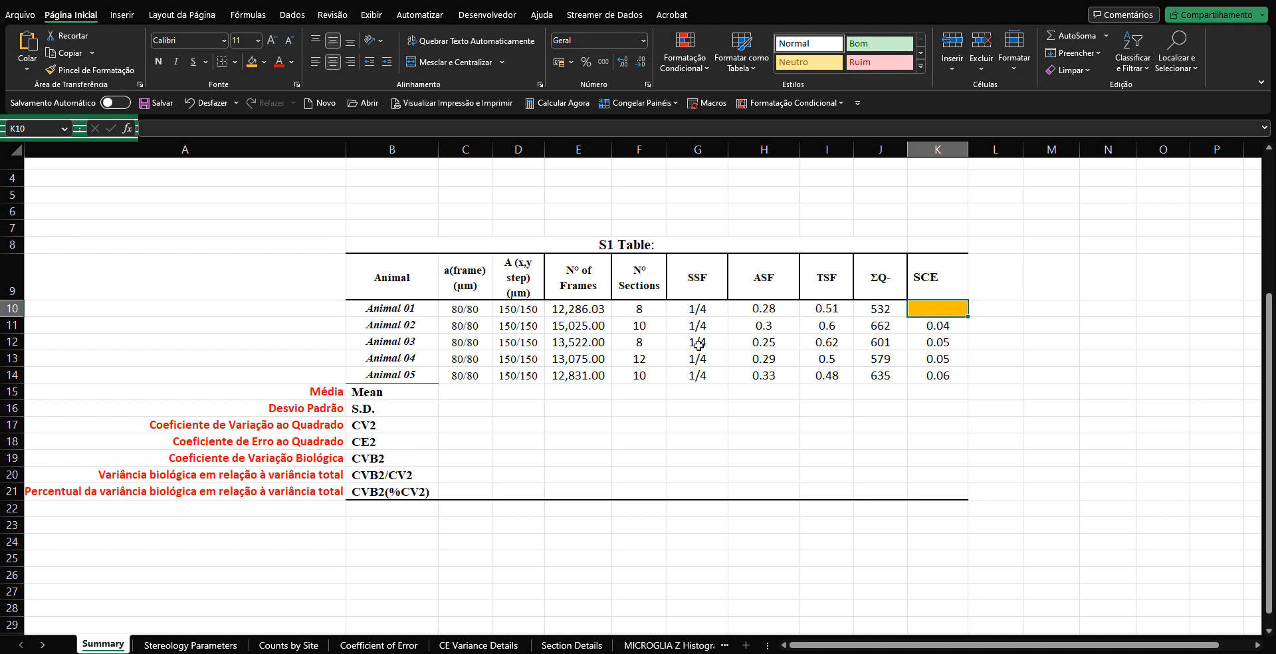
left_click_drag(408, 326, 924, 367)
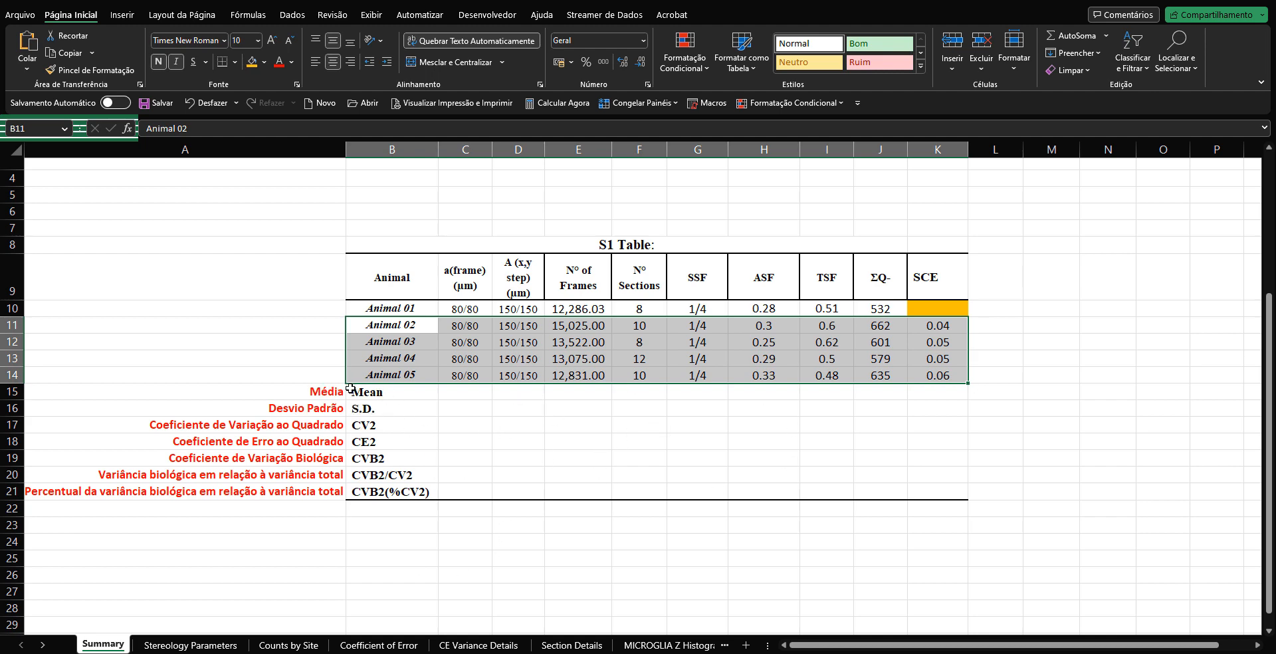
left_click_drag(359, 392, 372, 493)
left_click(398, 333)
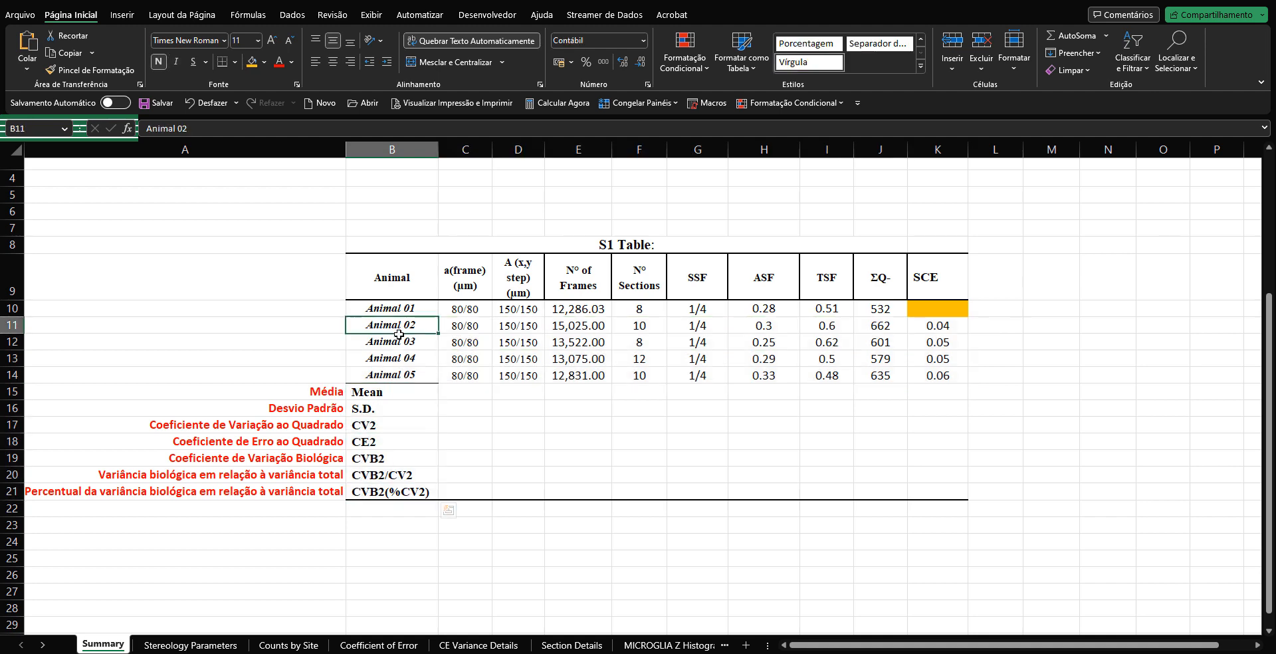
left_click_drag(399, 333, 914, 368)
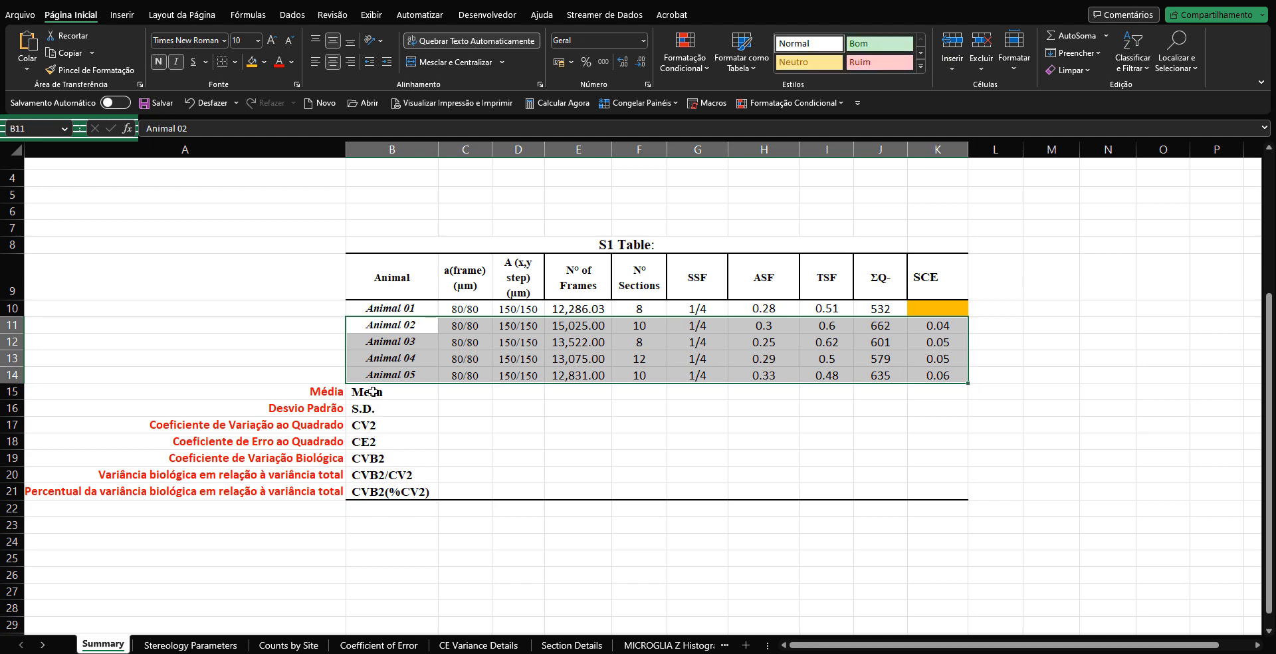
left_click_drag(381, 308, 895, 308)
left_click_drag(402, 325, 931, 369)
left_click(923, 288)
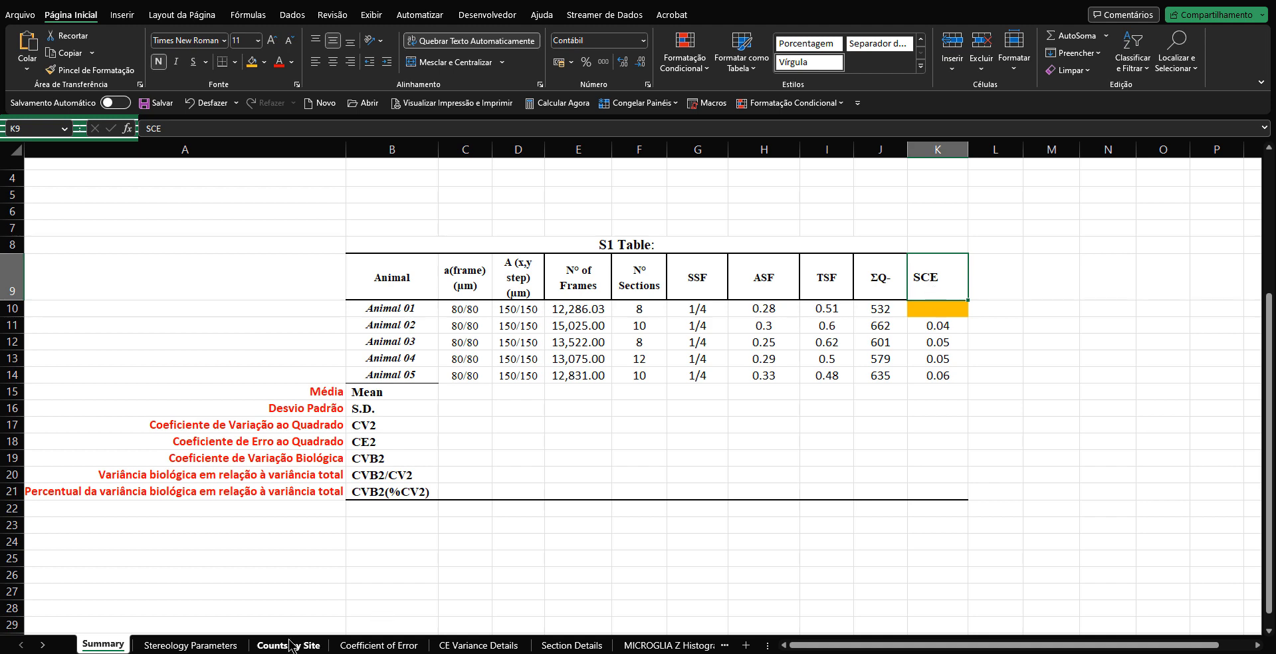
Copy the Estimated CE (Scheaffer) value from the Coefficient of Error sheet and paste it as a value into Animal 01's SCE cell on Summary.
left_click(370, 648)
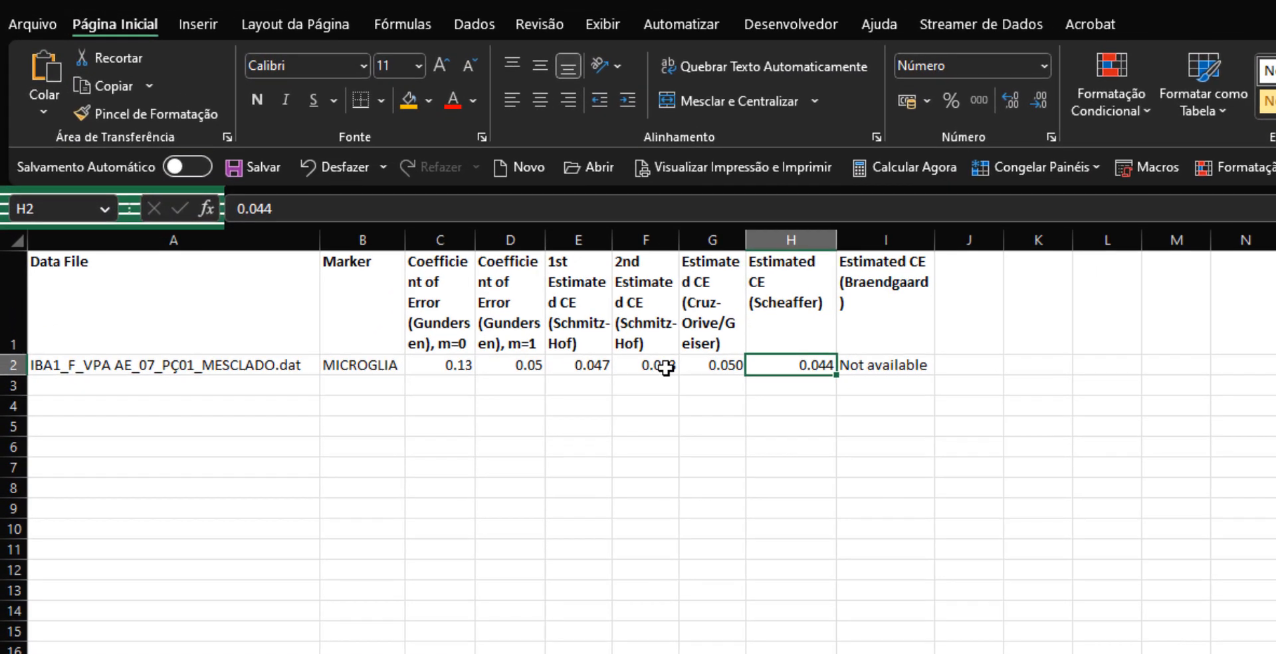
left_click(408, 225)
left_click(706, 305)
left_click(796, 312)
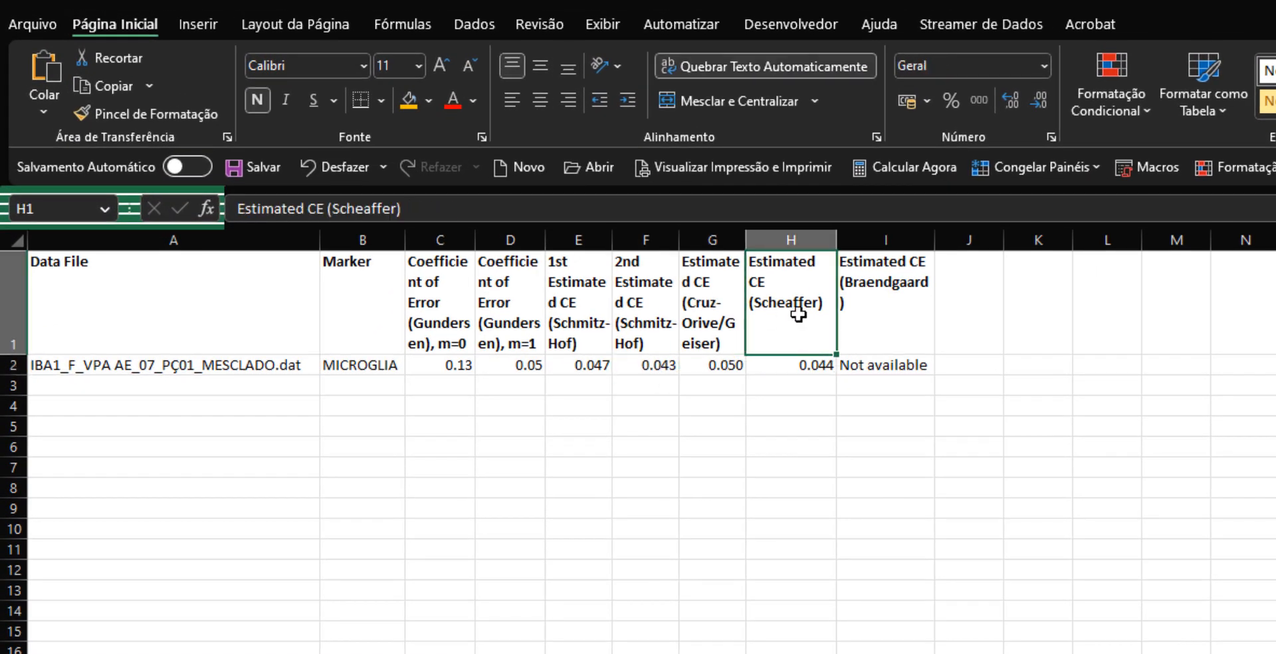
left_click(791, 364)
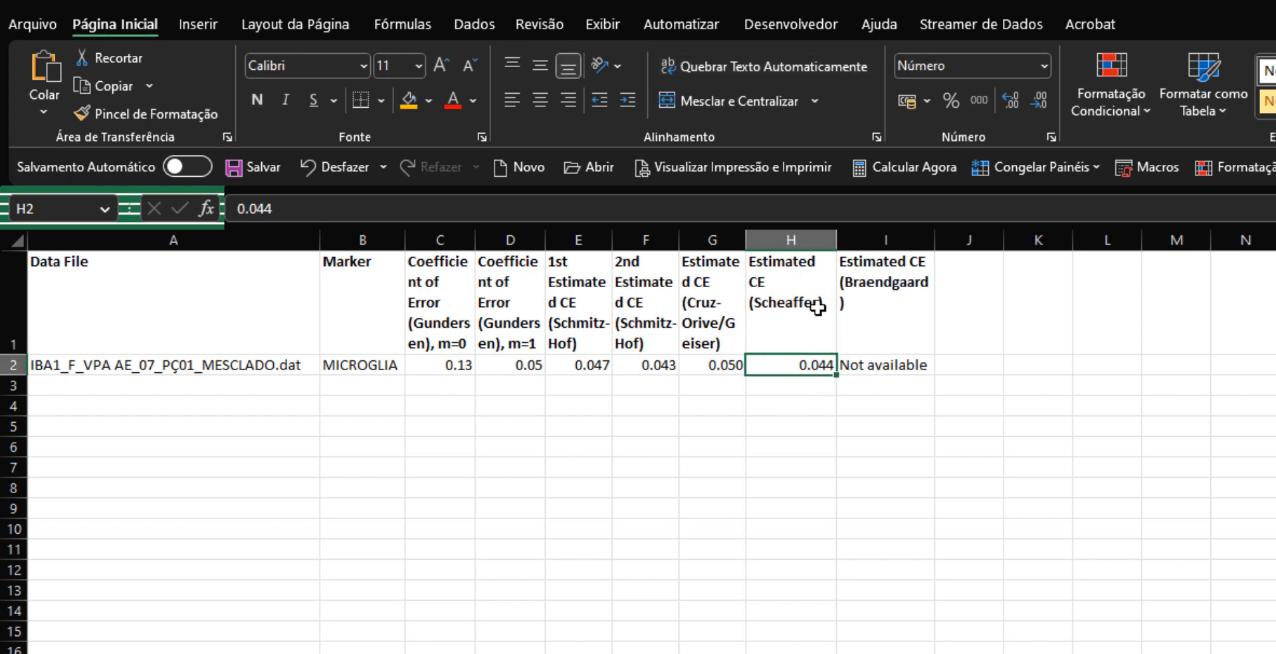
key("ctrl+c")
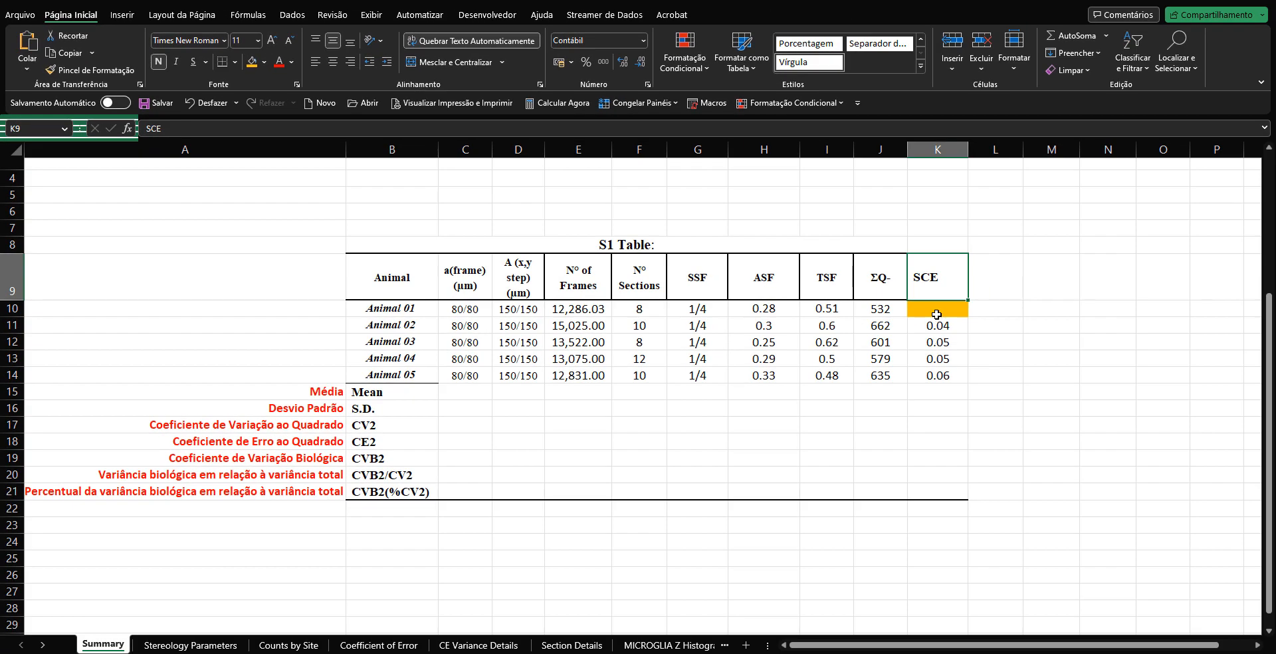
left_click(936, 314)
right_click(936, 314)
left_click(929, 317)
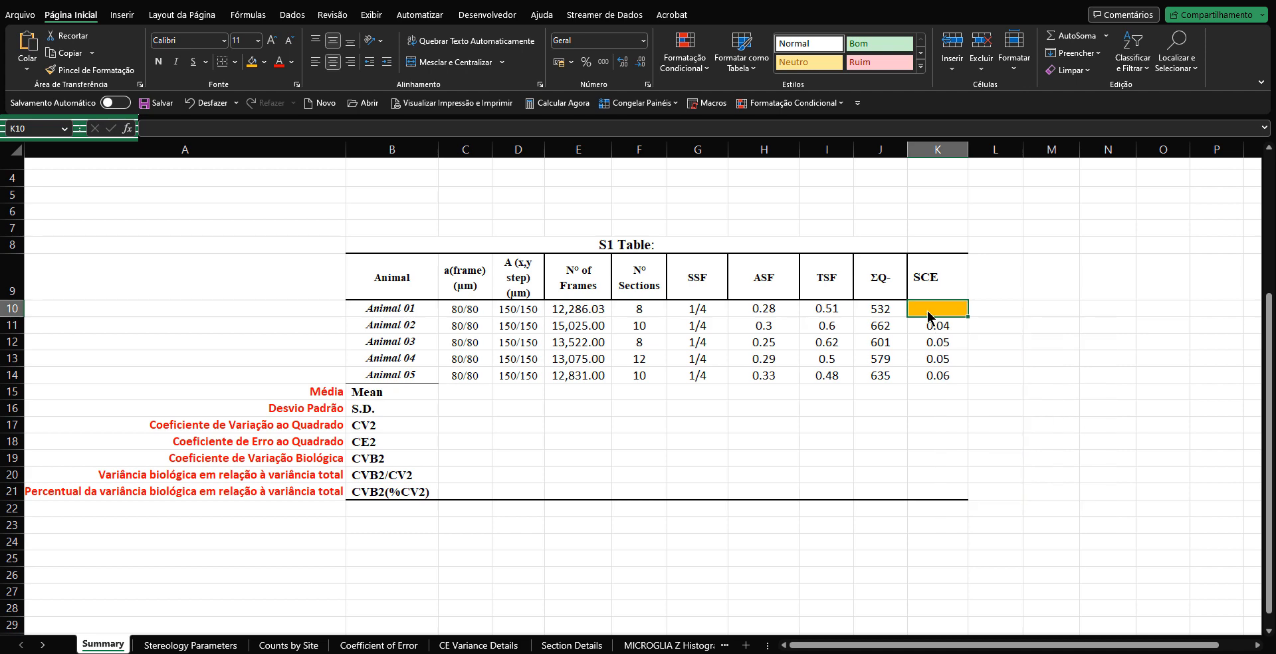
right_click(929, 316)
left_click(979, 347)
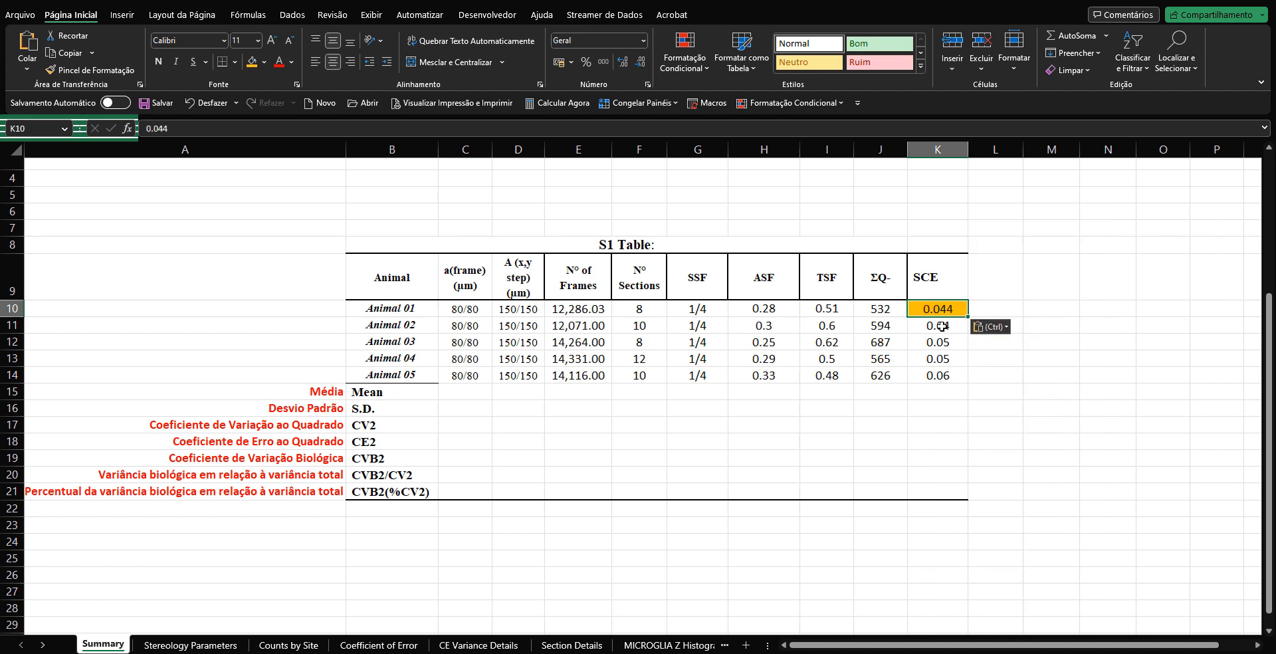
Remove the orange fill from Animal 01's SCE cell, K10.
left_click_drag(416, 325, 938, 376)
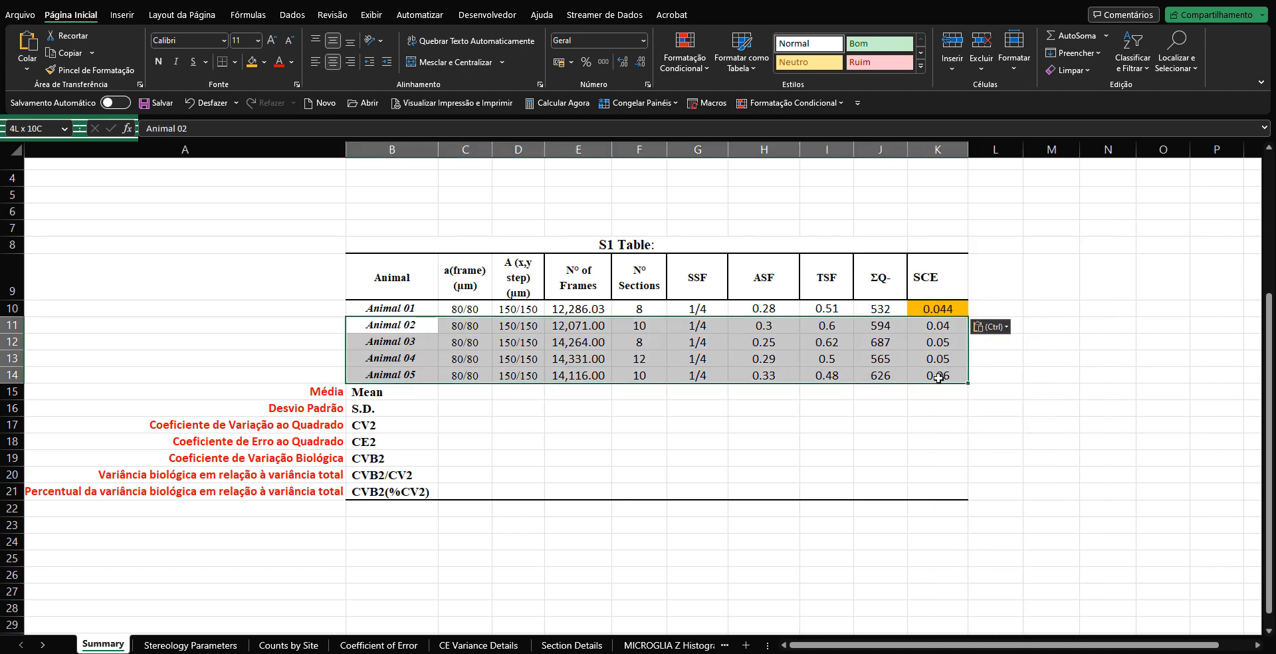
left_click(938, 310)
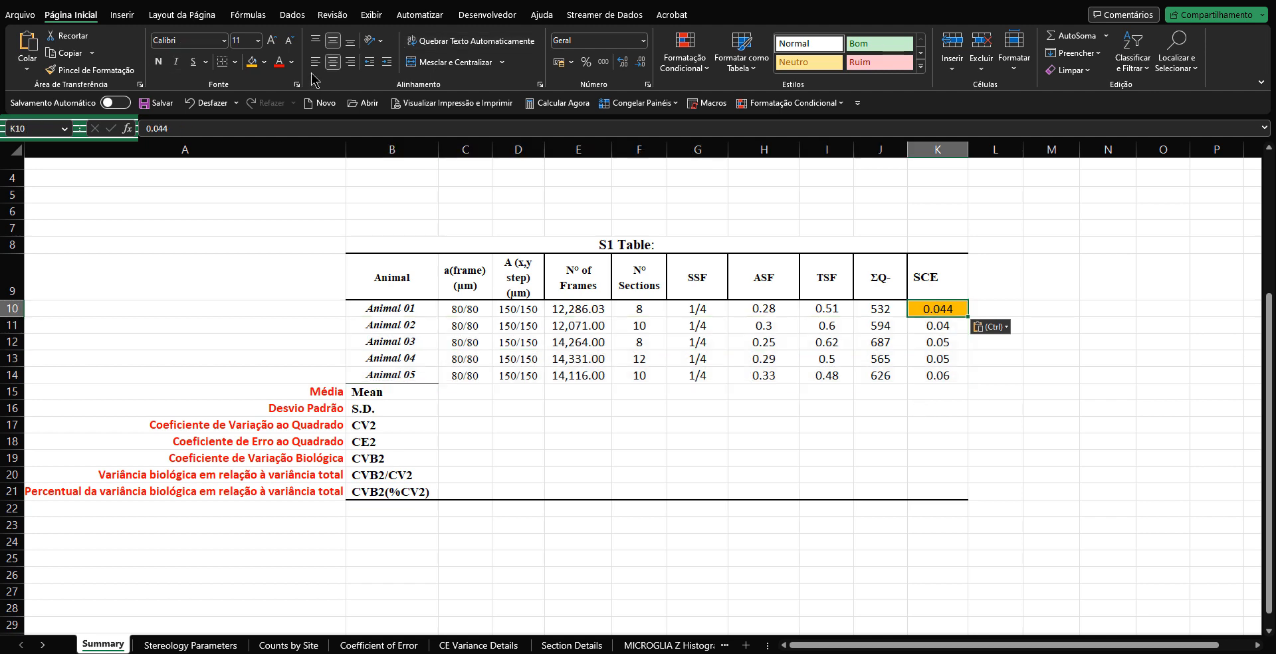
left_click(265, 64)
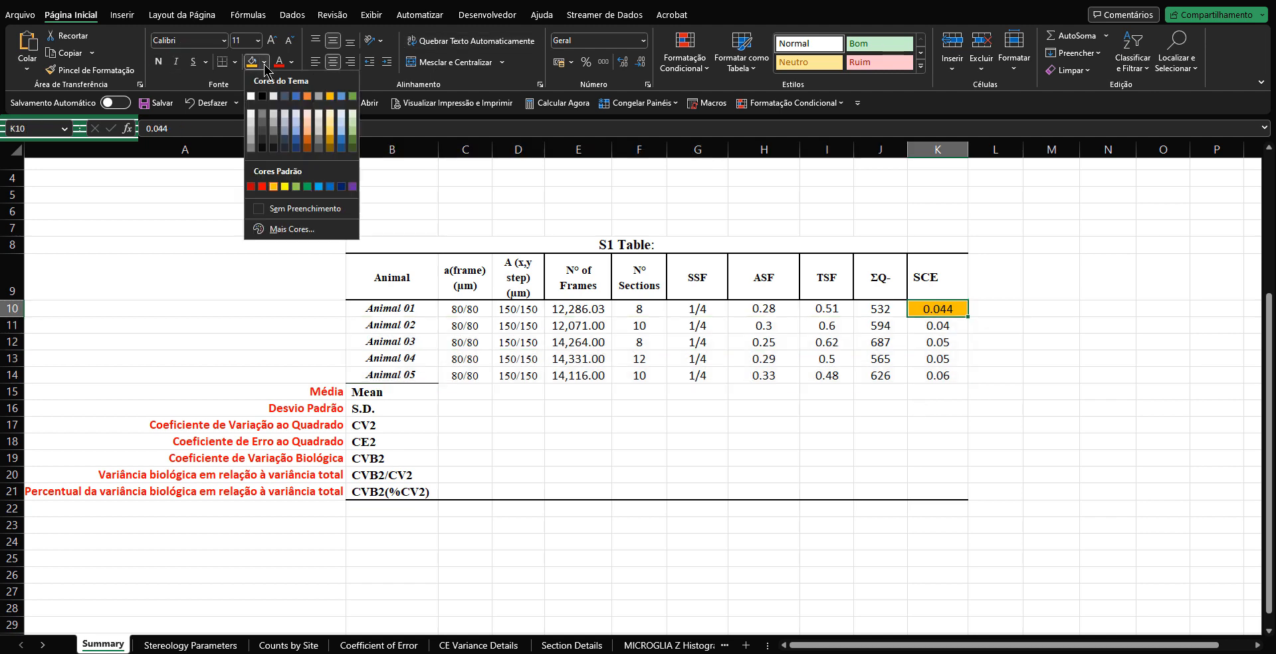
left_click(286, 206)
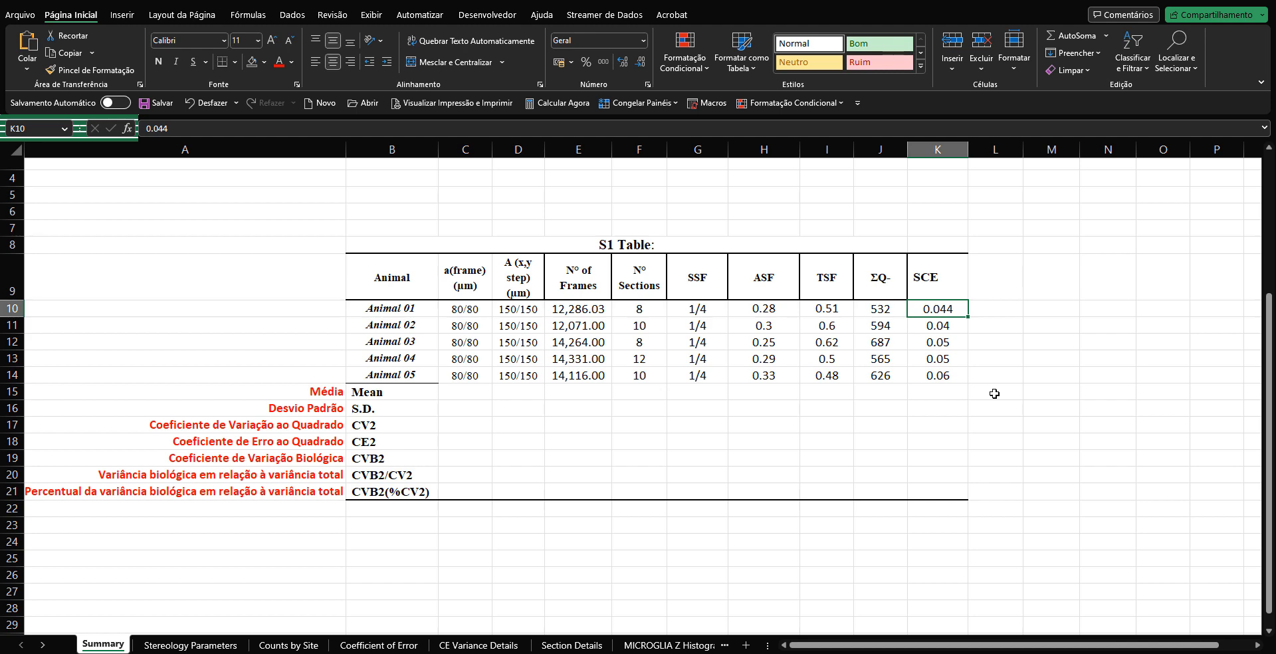
left_click(415, 449)
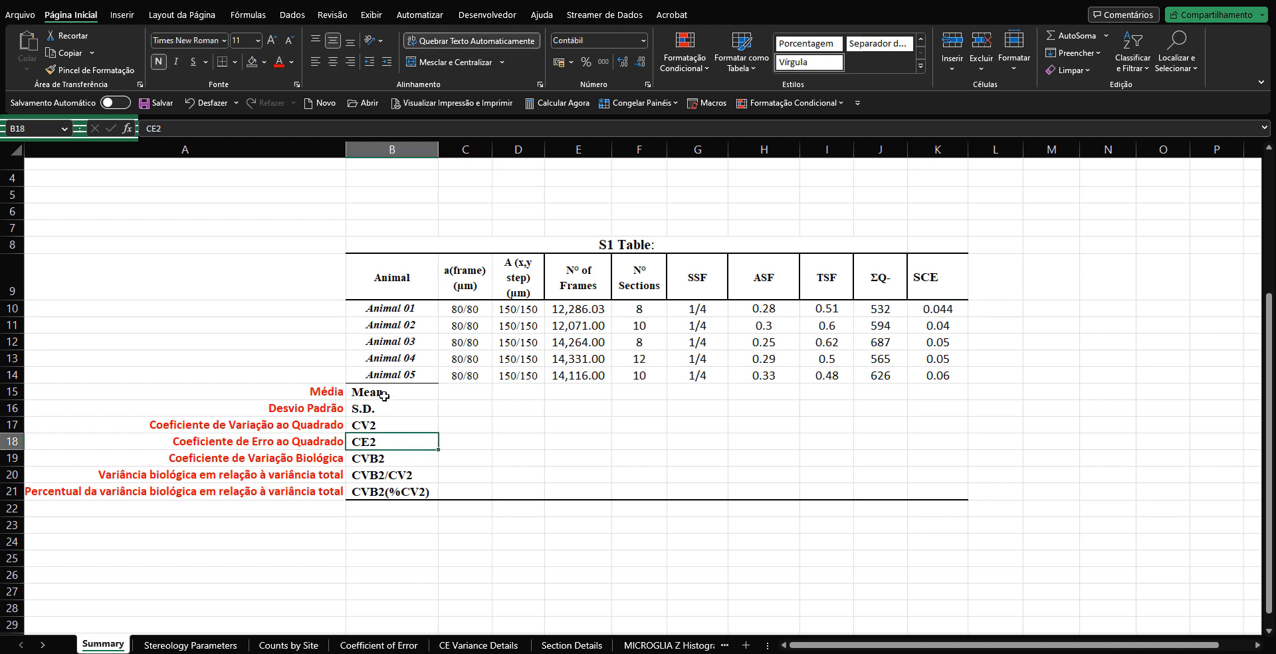
left_click_drag(384, 396, 394, 488)
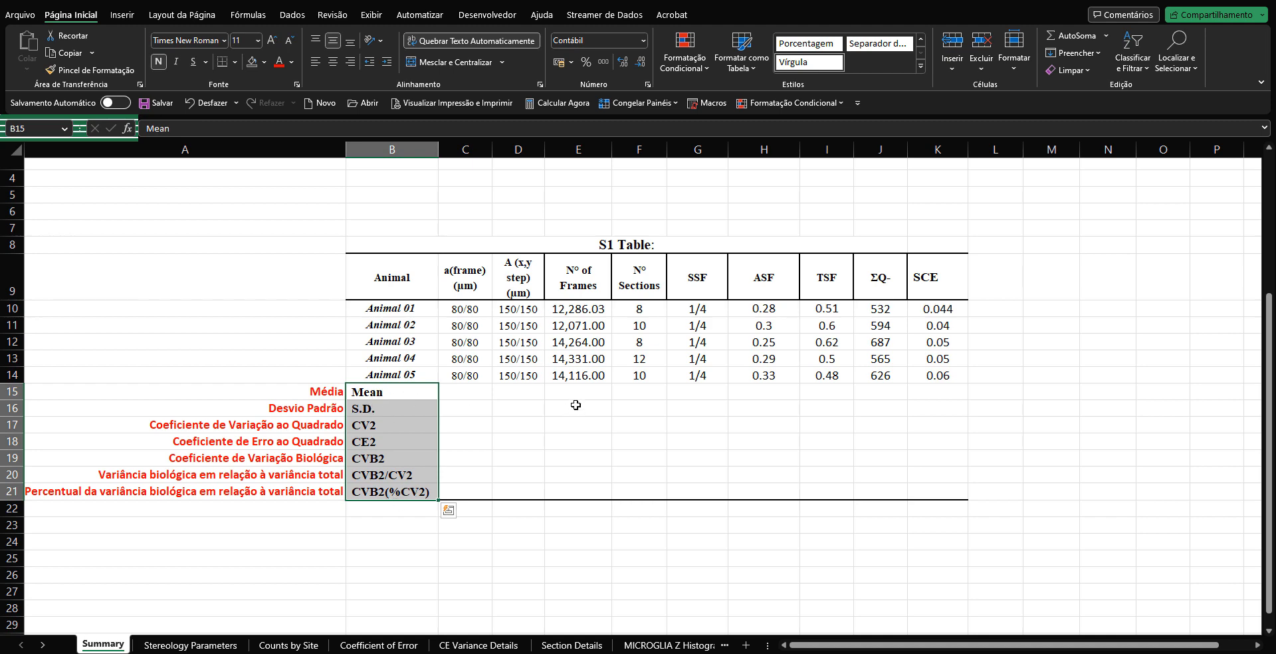
left_click_drag(573, 279, 572, 492)
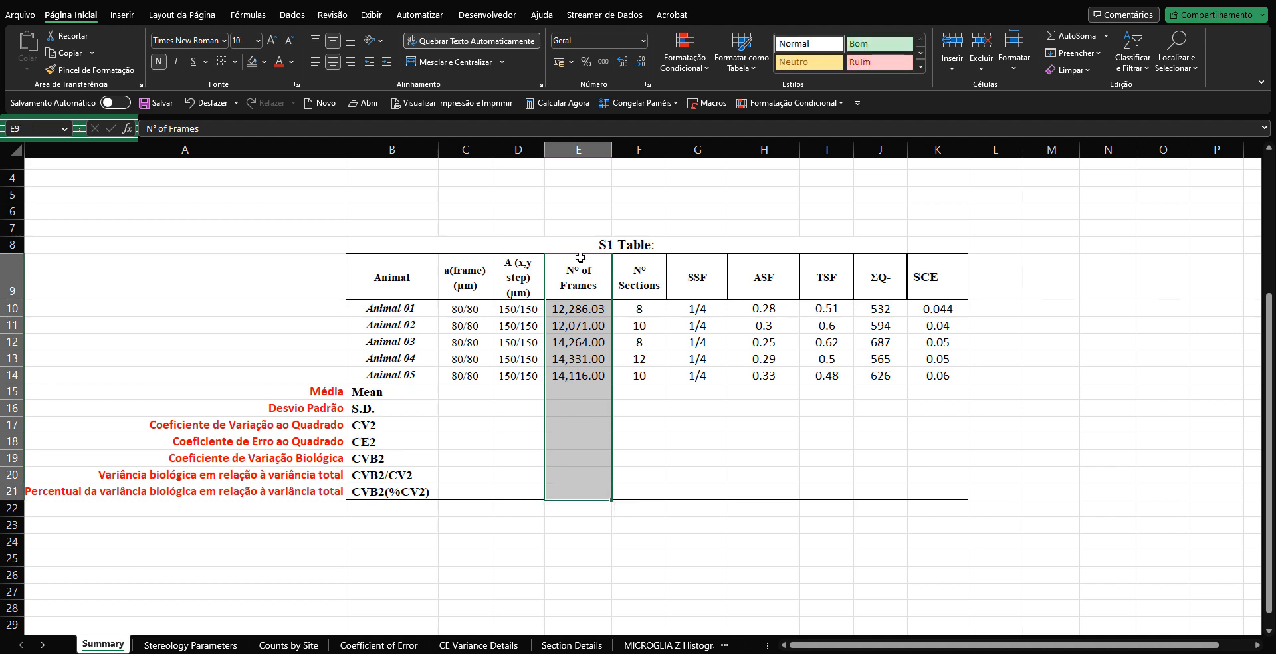
Calculate the mean N° of Frames for Animals 01 to 05 in E15 using the MÉDIA function over E10:E14.
left_click(572, 391)
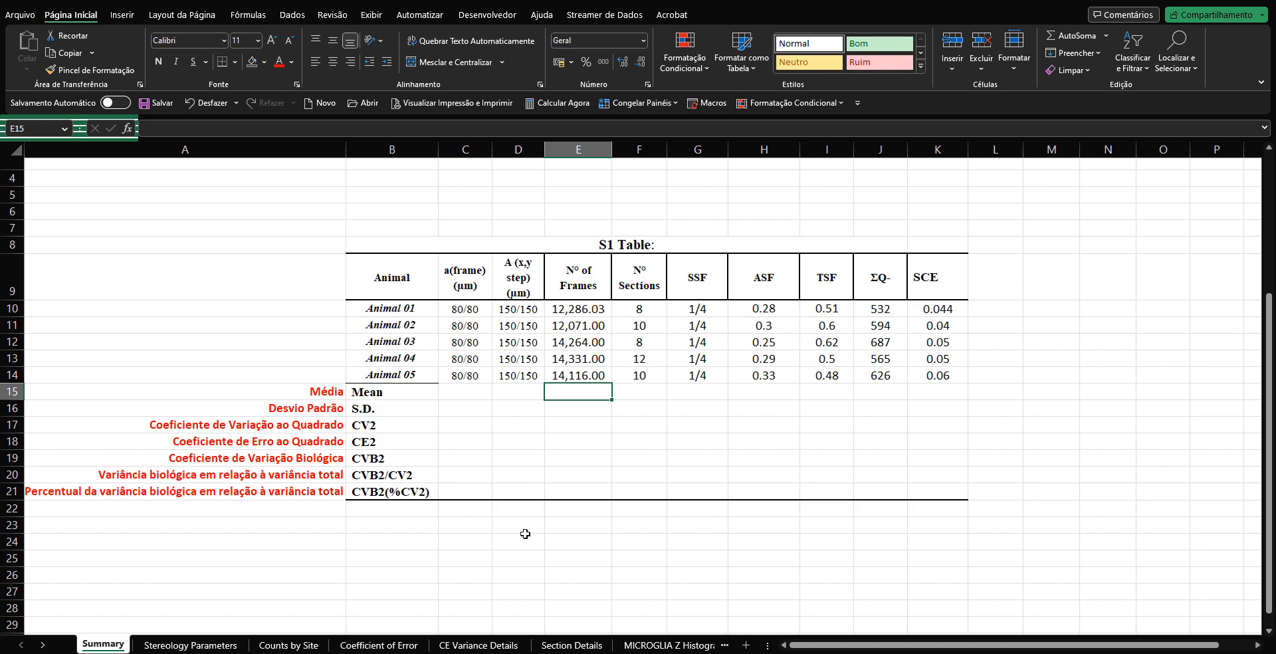
type("=m")
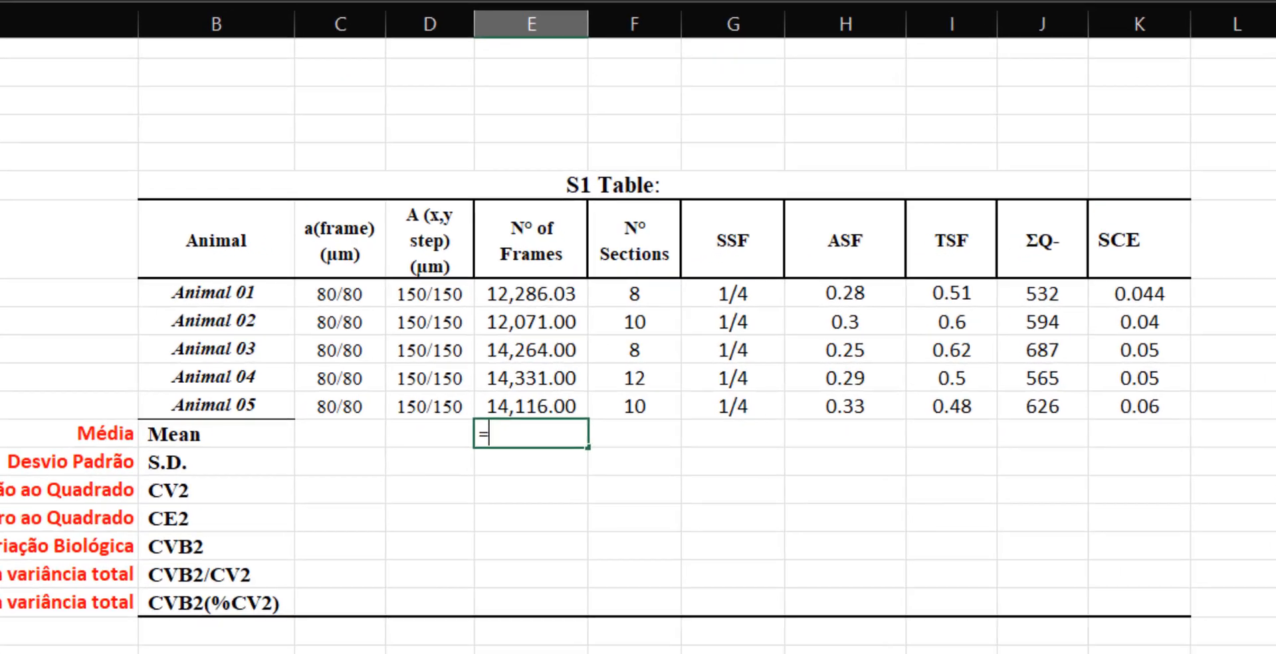
type("é")
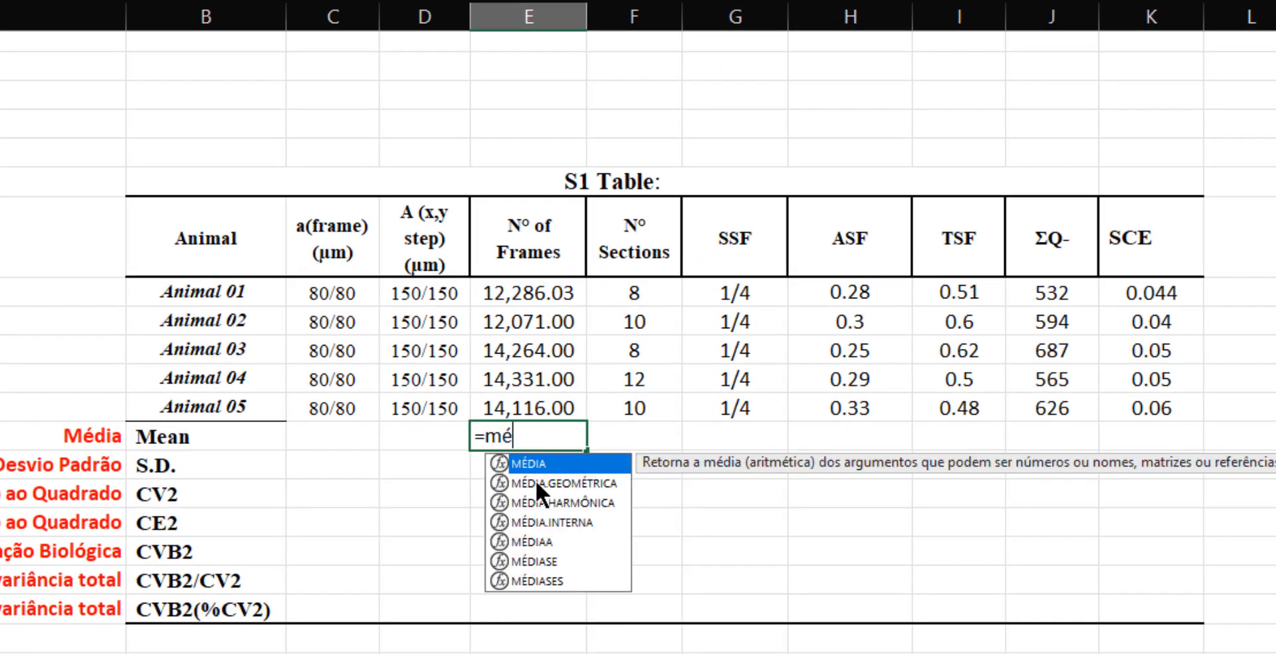
double_click(542, 460)
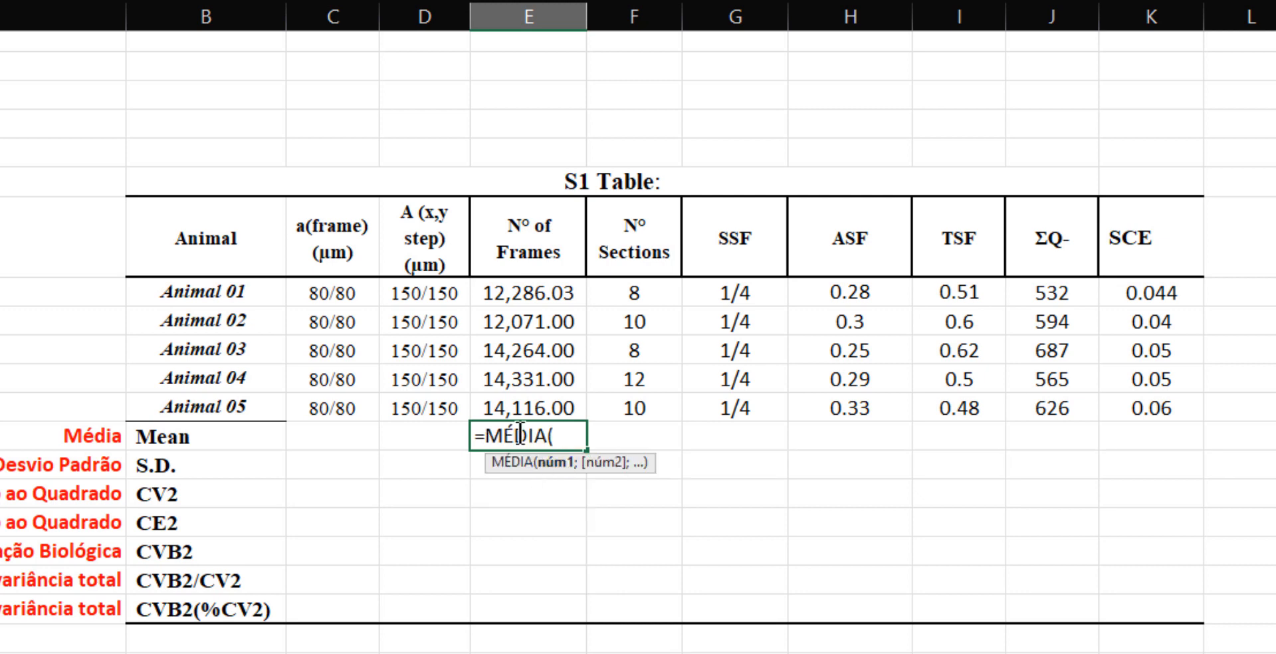
left_click_drag(512, 406, 566, 302)
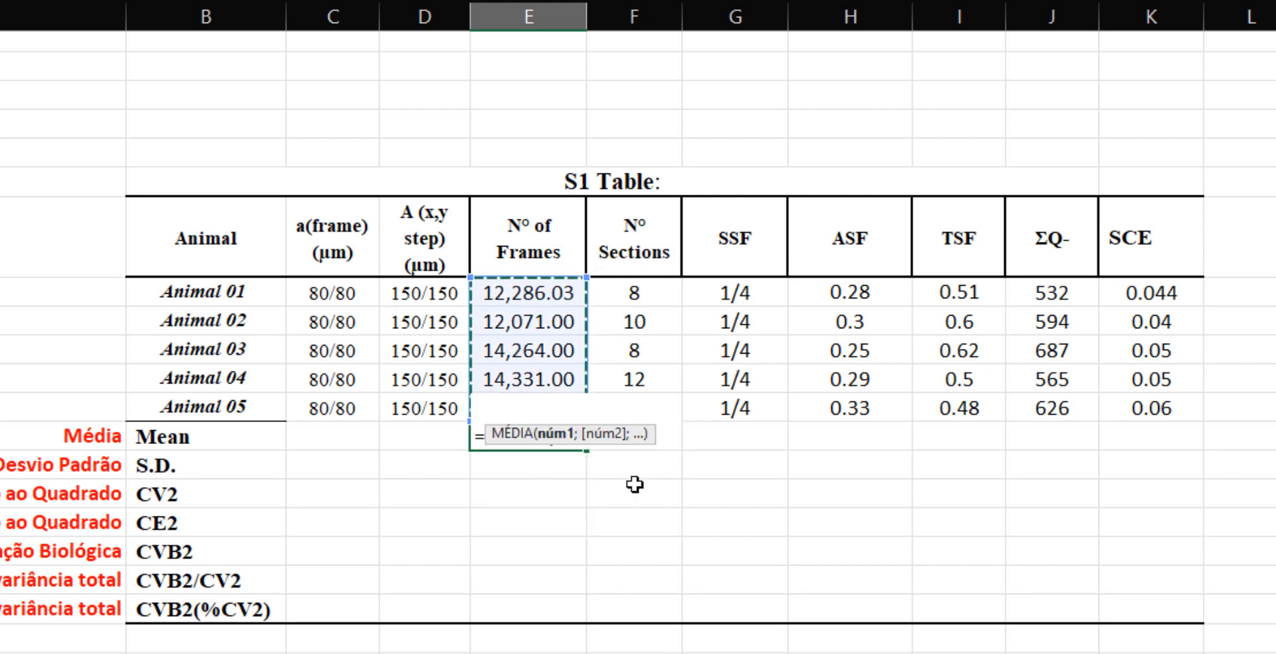
type(")")
key("Return")
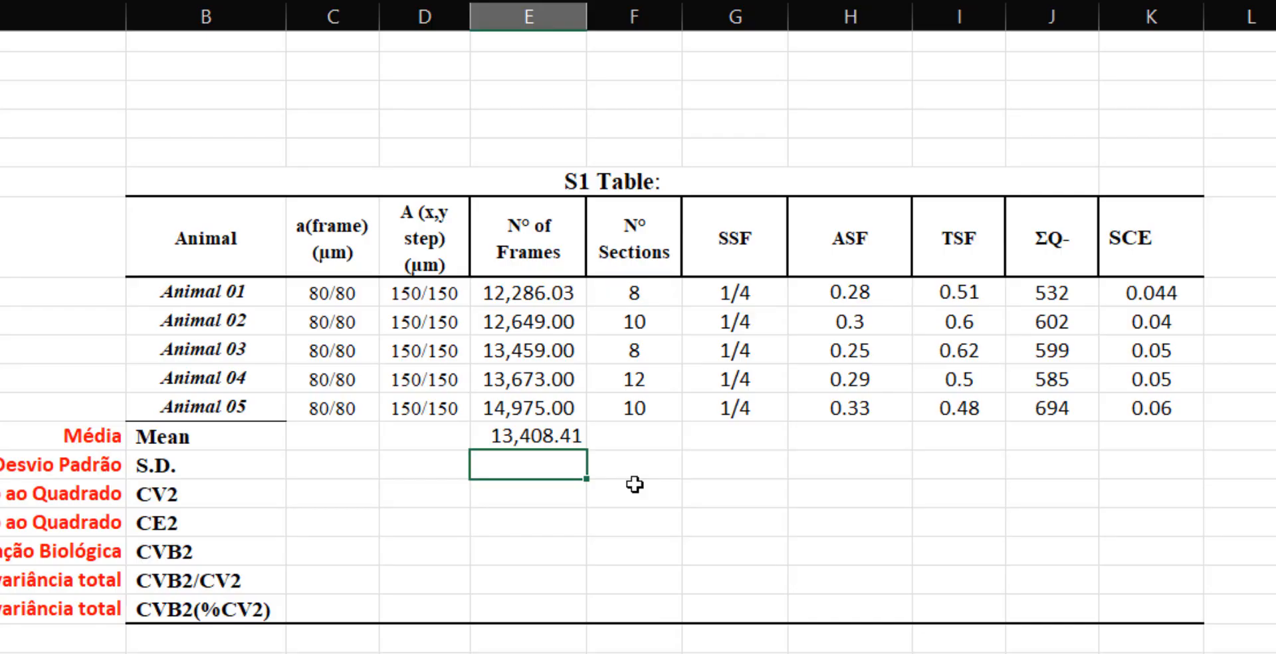
left_click(548, 436)
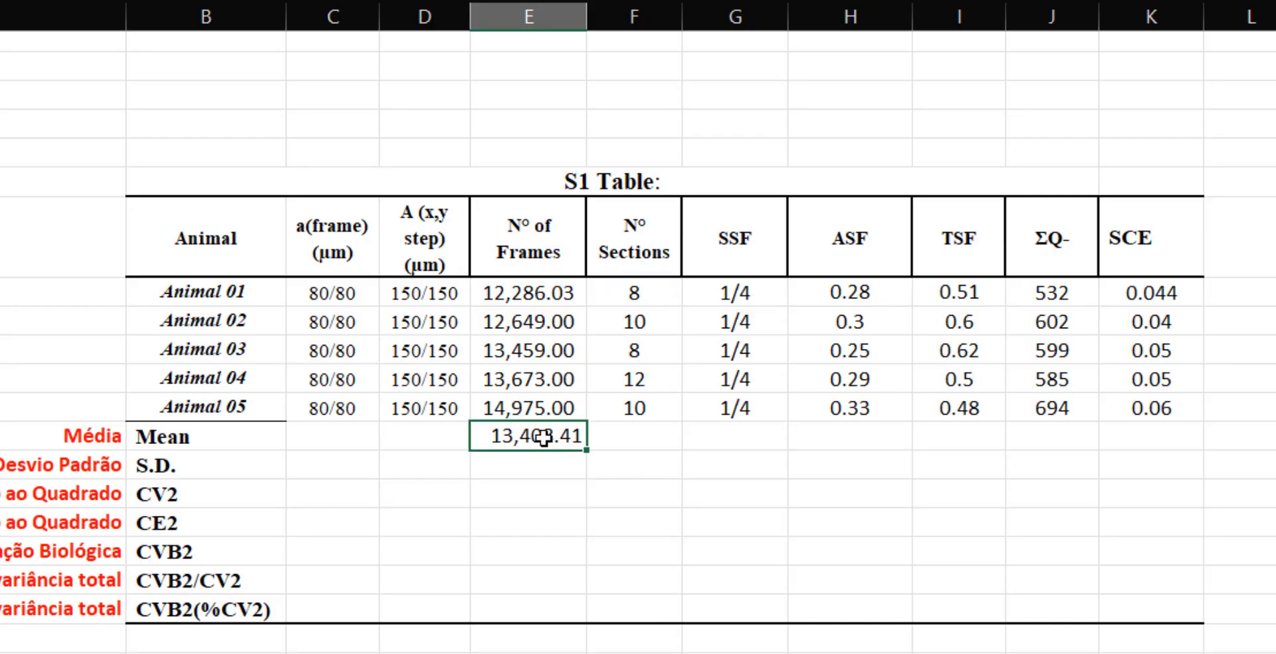
Format the N° of Frames statistics cells E15:E21, from Mean to CVB2(%CV2), with bold red text.
left_click_drag(543, 436, 541, 603)
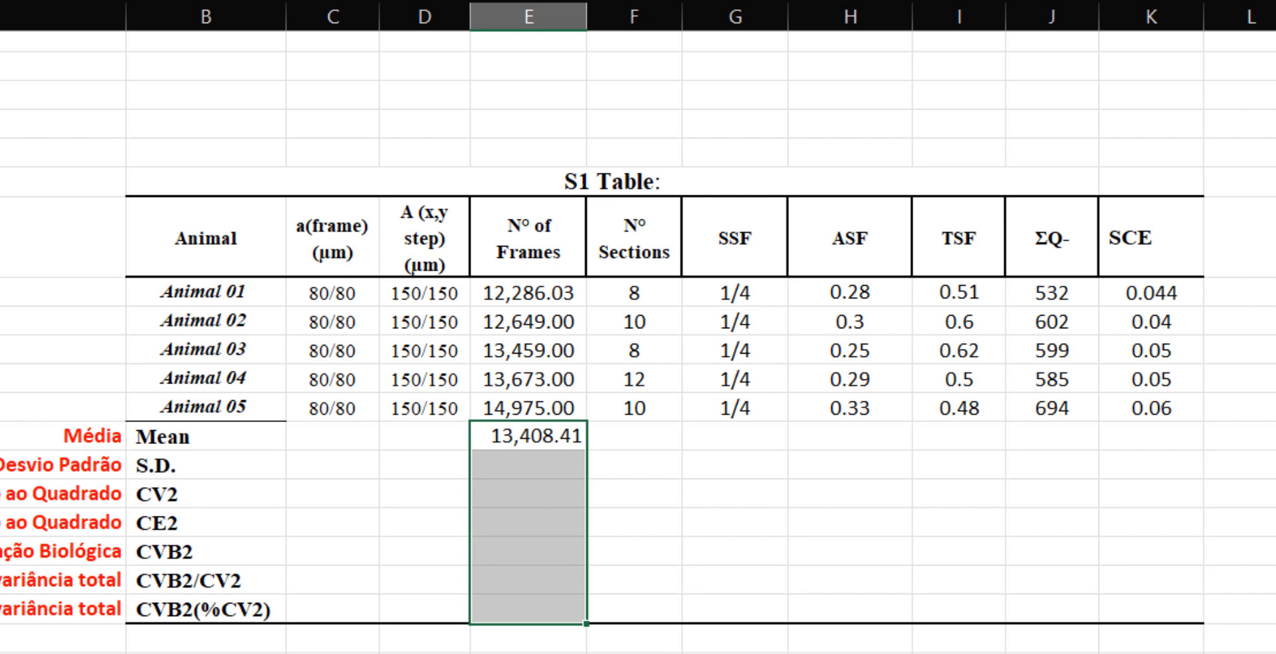
key("ctrl+b")
key("Down")
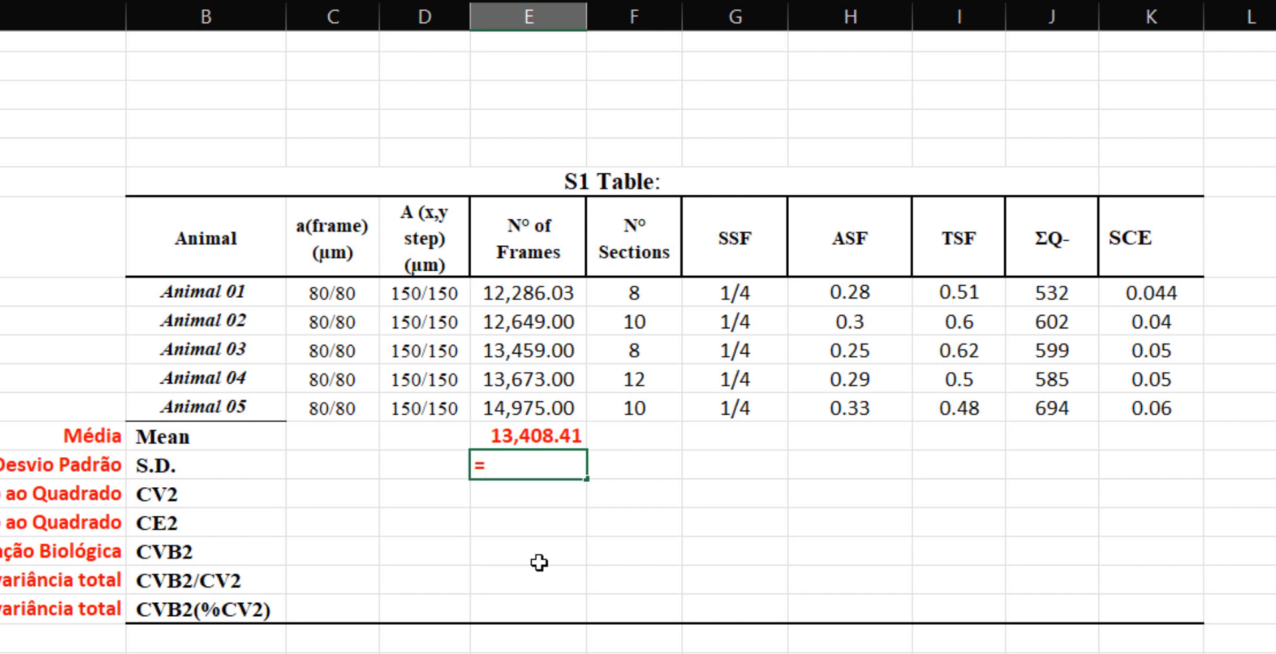
Calculate the N° of Frames standard deviation for Animals 01 to 05 in E16 using the DESVPAD.A function over E10:E14.
type("=desv")
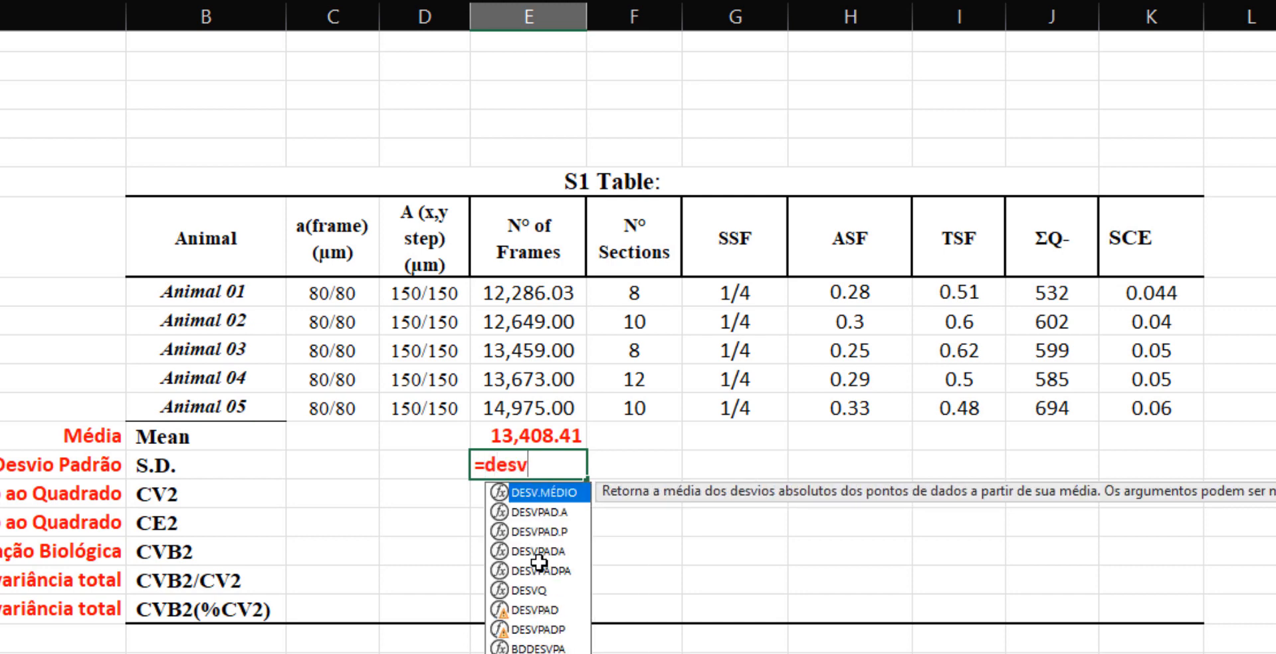
type("i")
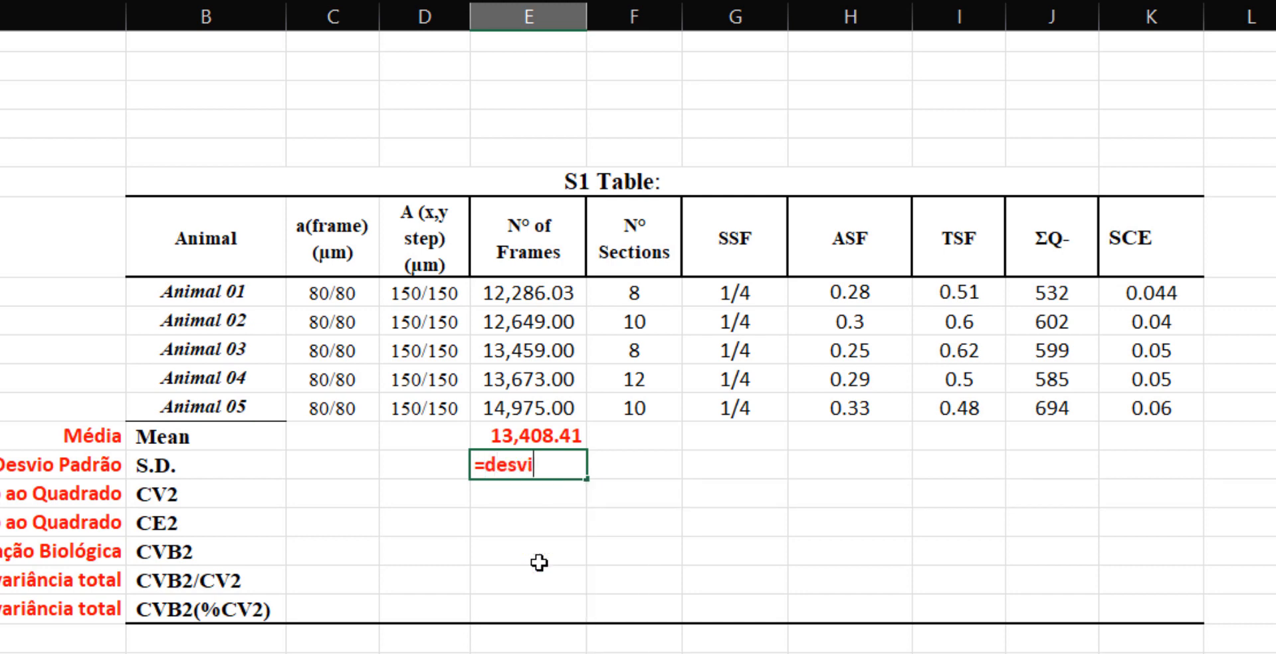
key("BackSpace")
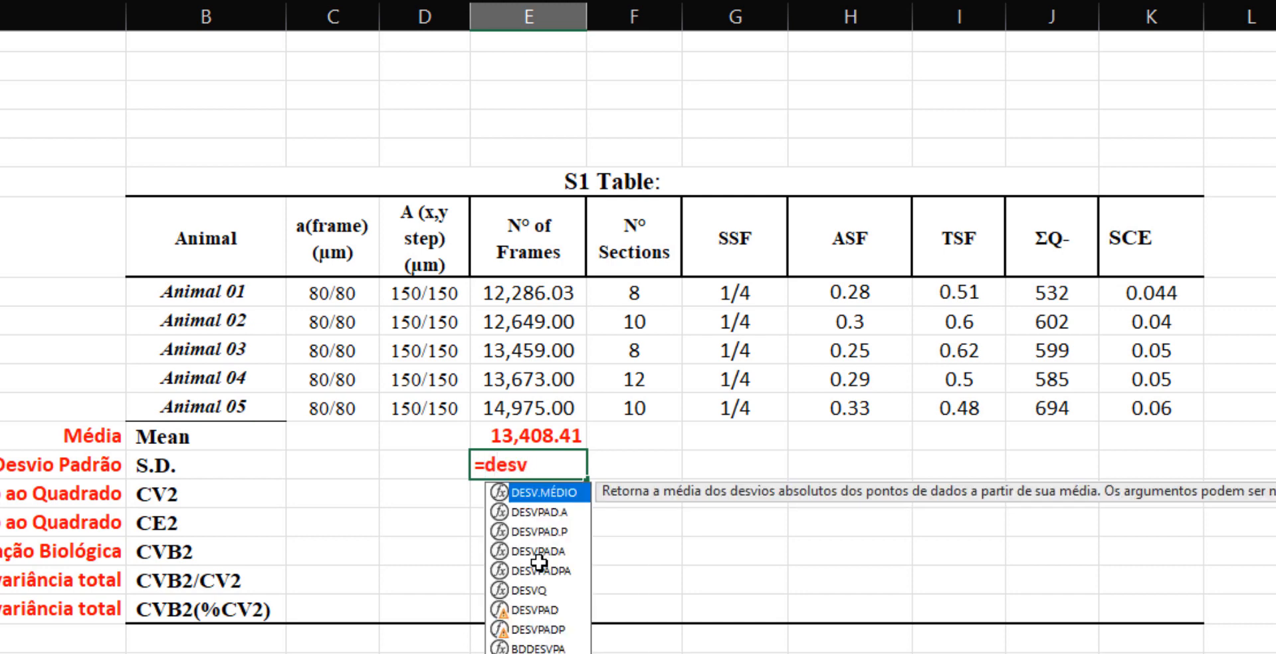
left_click(544, 510)
double_click(543, 510)
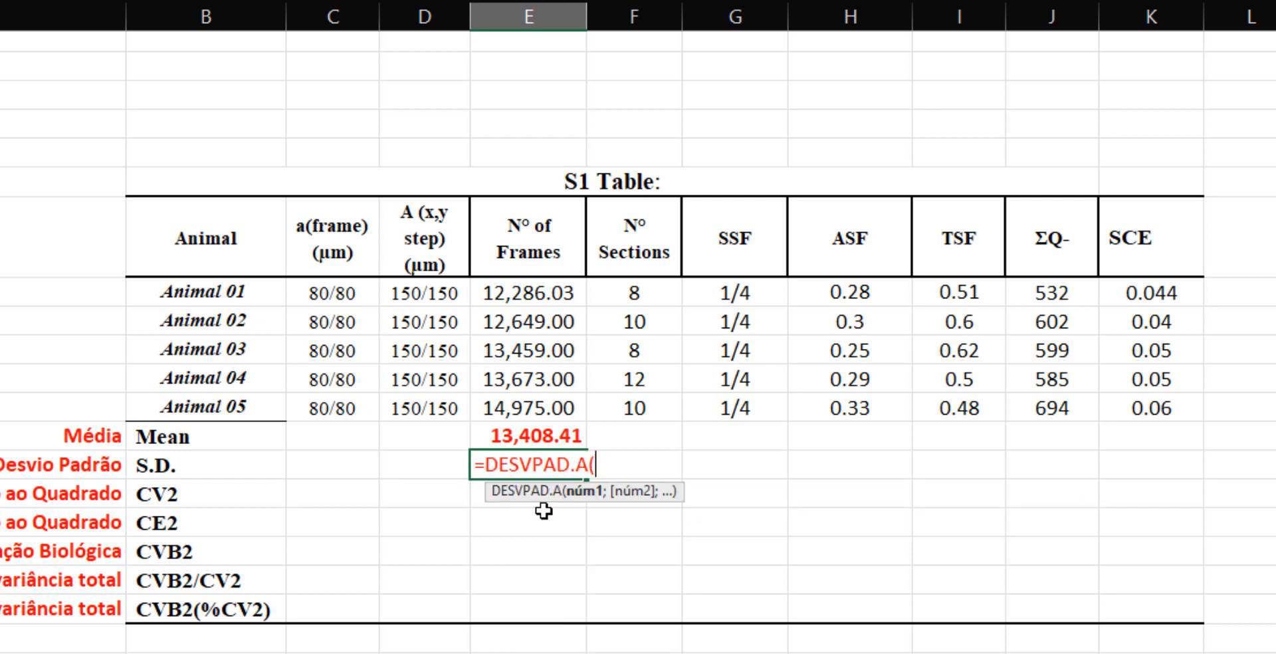
left_click_drag(542, 415, 542, 306)
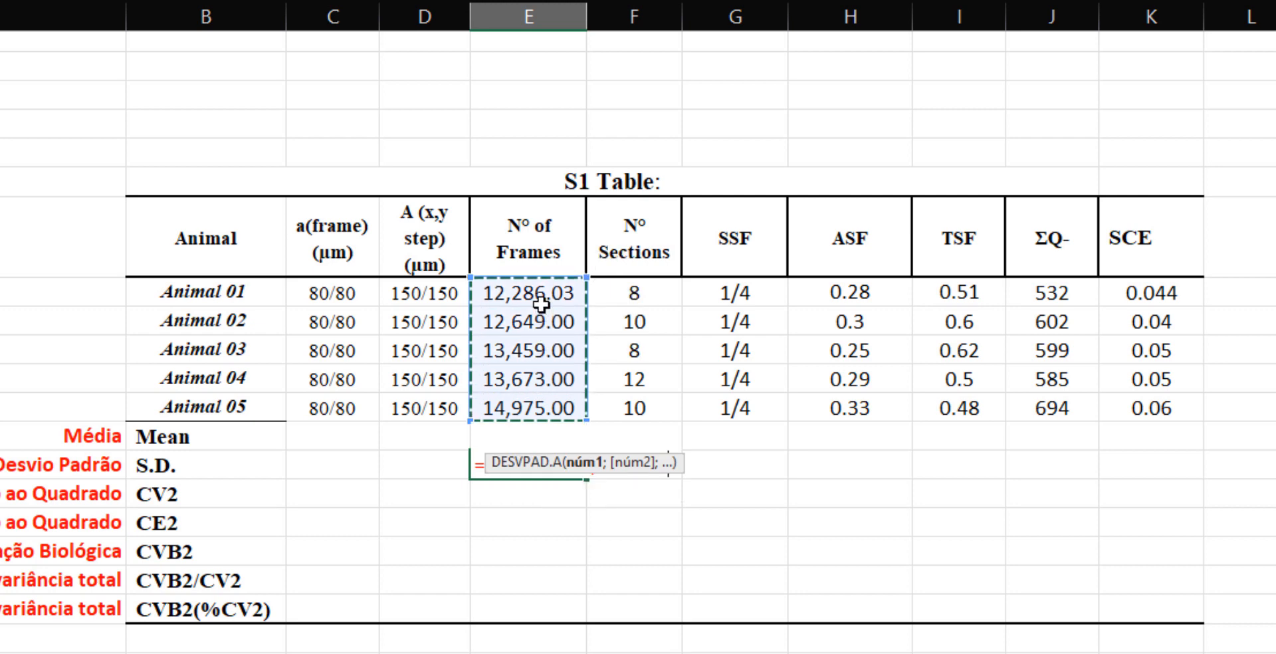
key("Return")
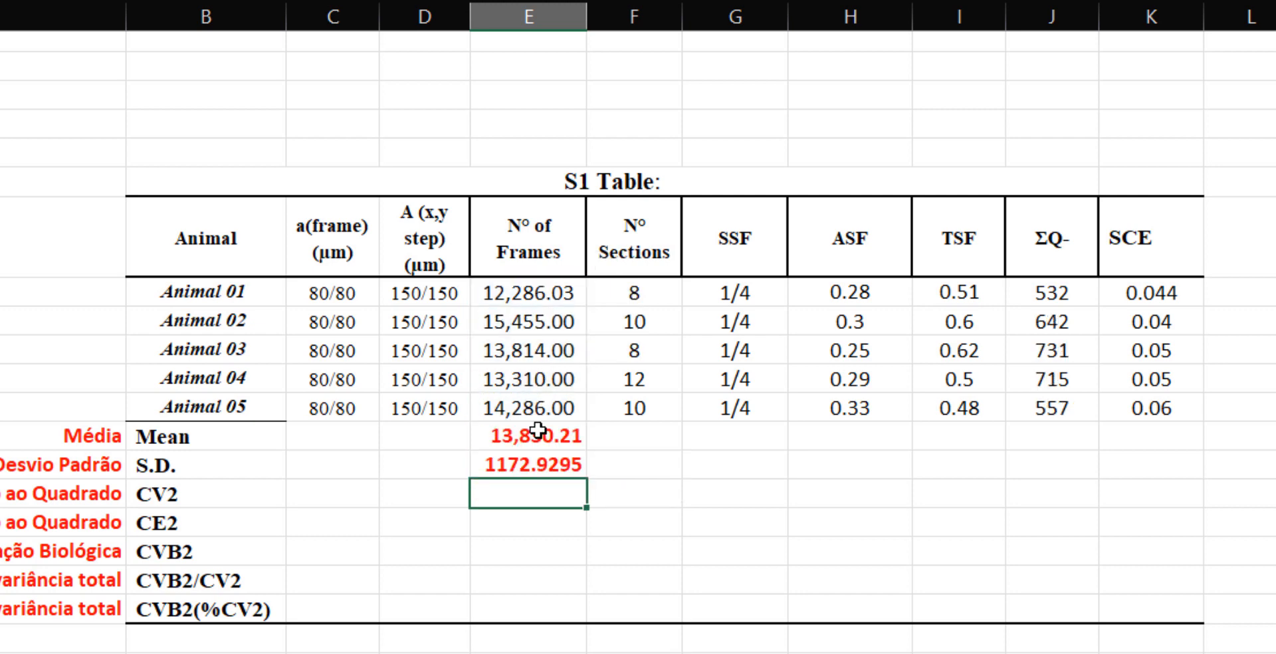
Review the Mean, S.D. and CV2 rows involved in the squared coefficient of variation.
left_click(525, 461)
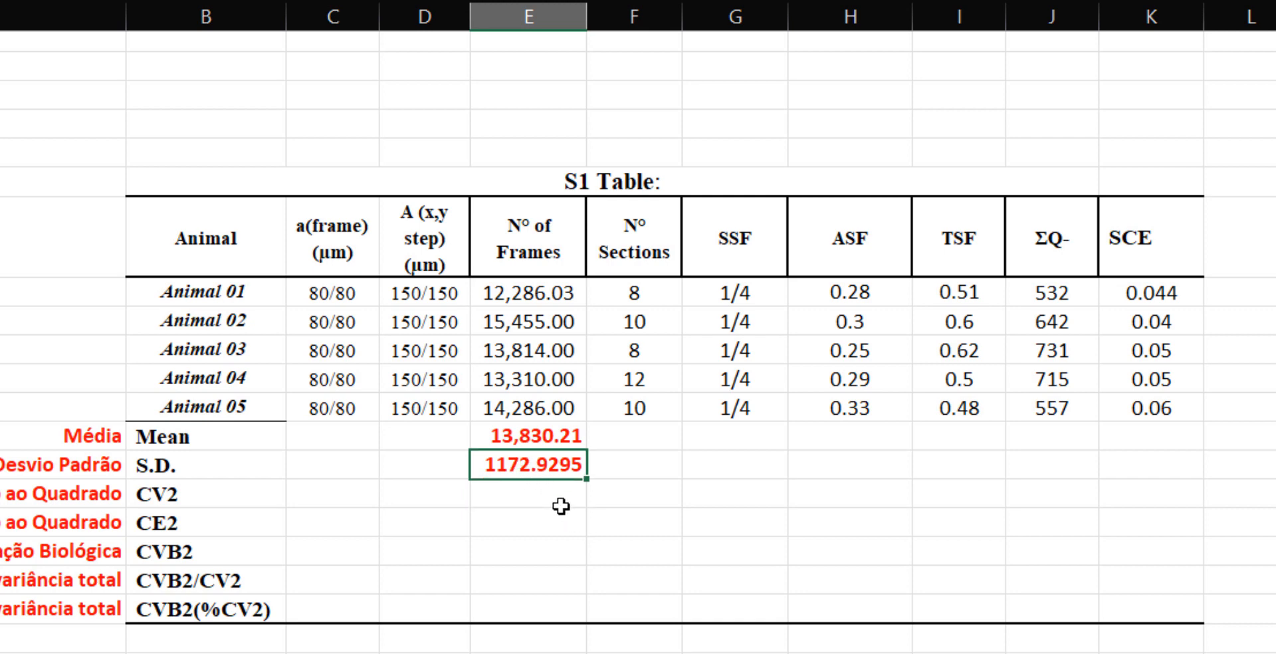
left_click(506, 497)
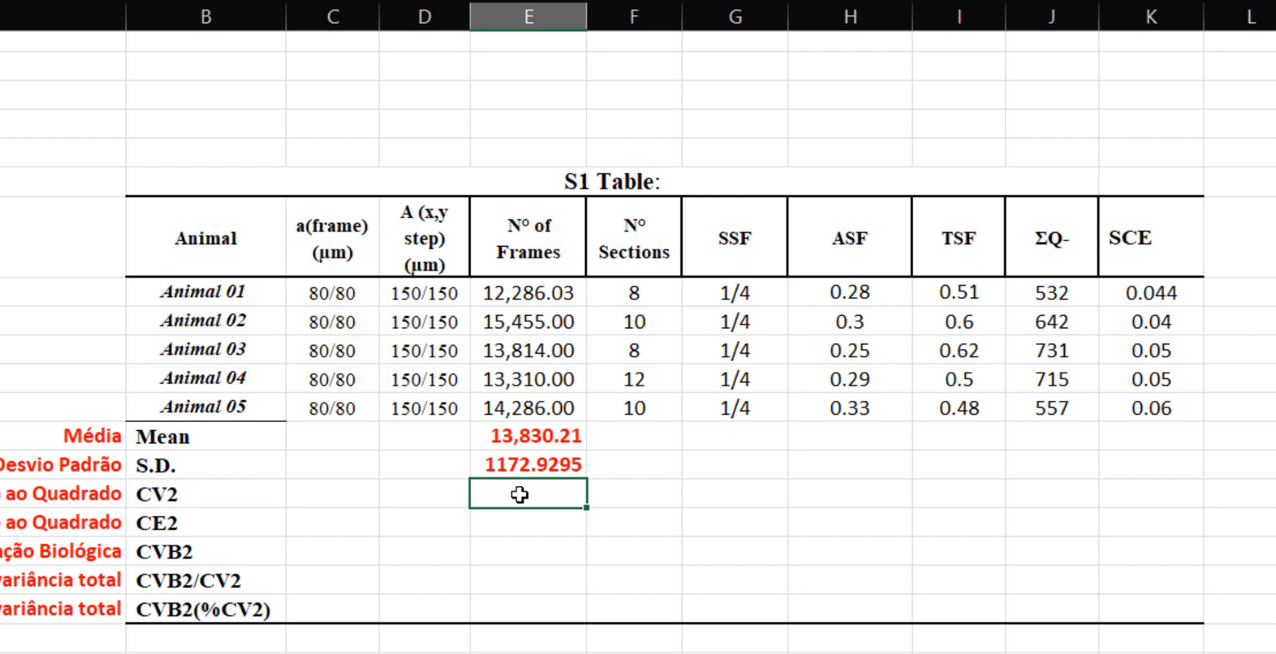
left_click(233, 466)
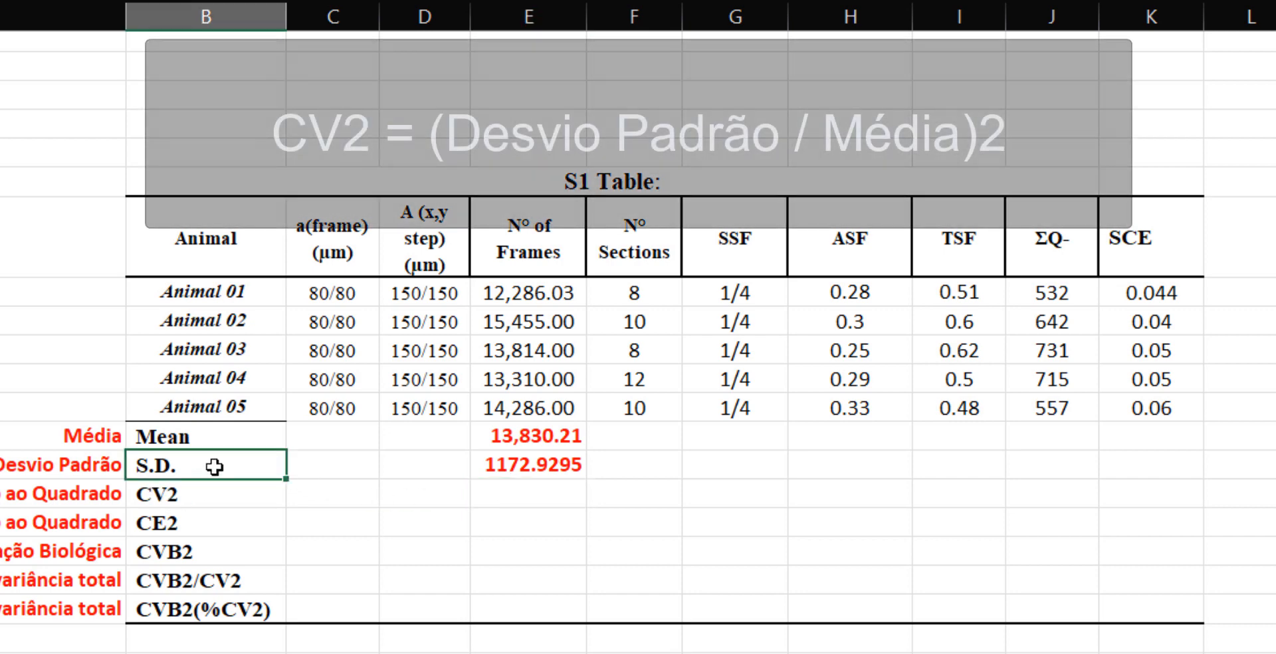
left_click(218, 436)
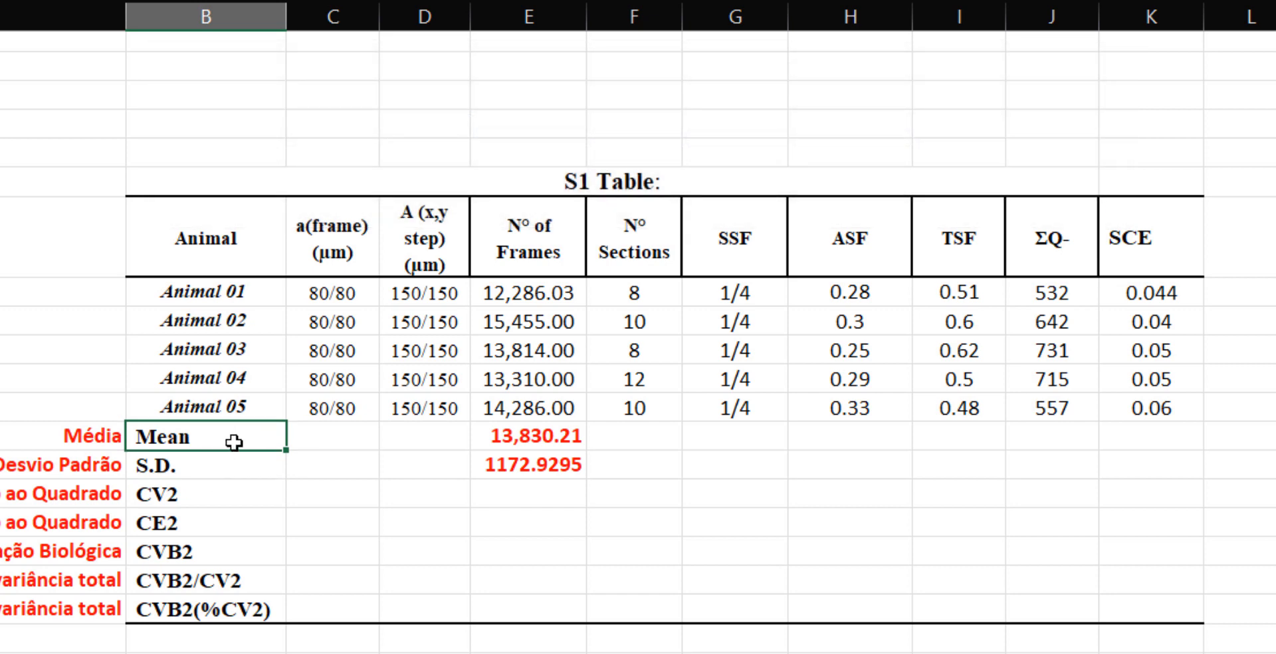
left_click(210, 467)
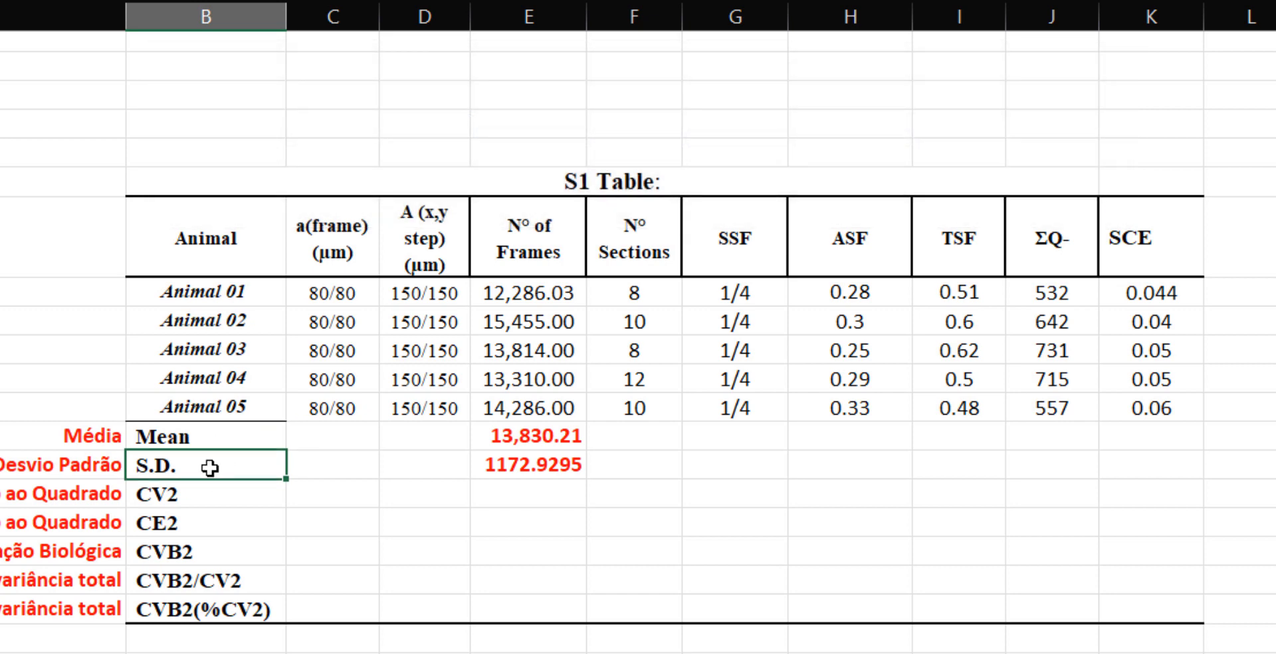
left_click(213, 441)
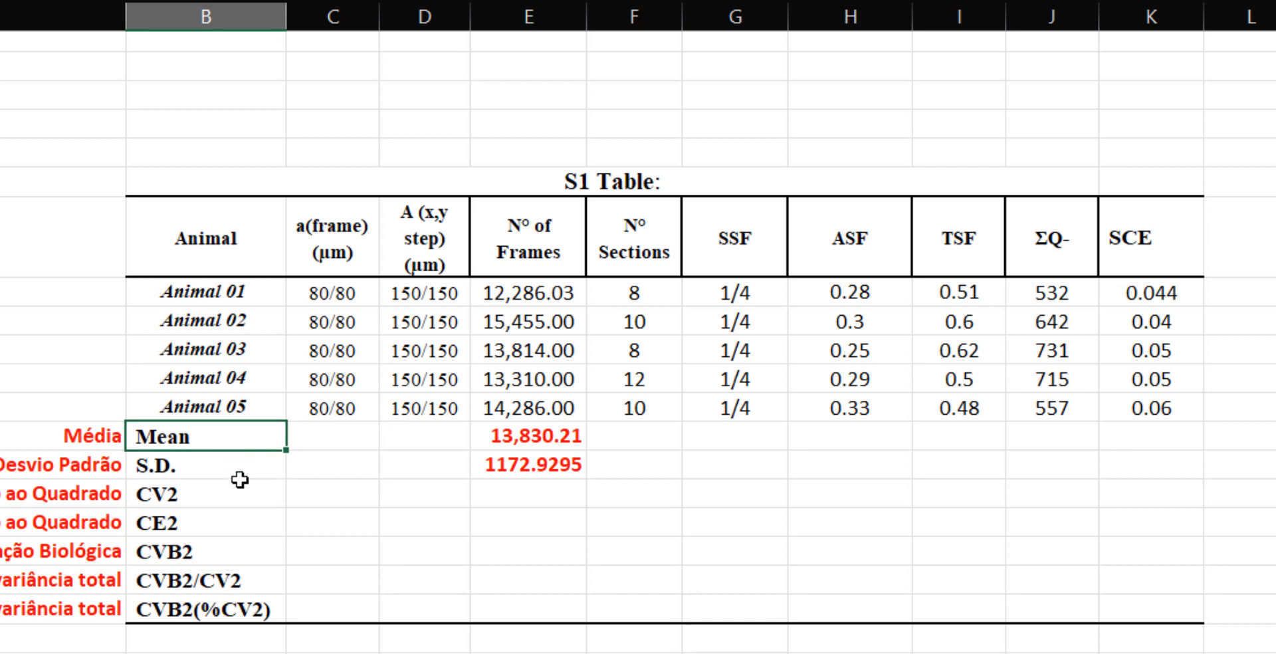
left_click(208, 500)
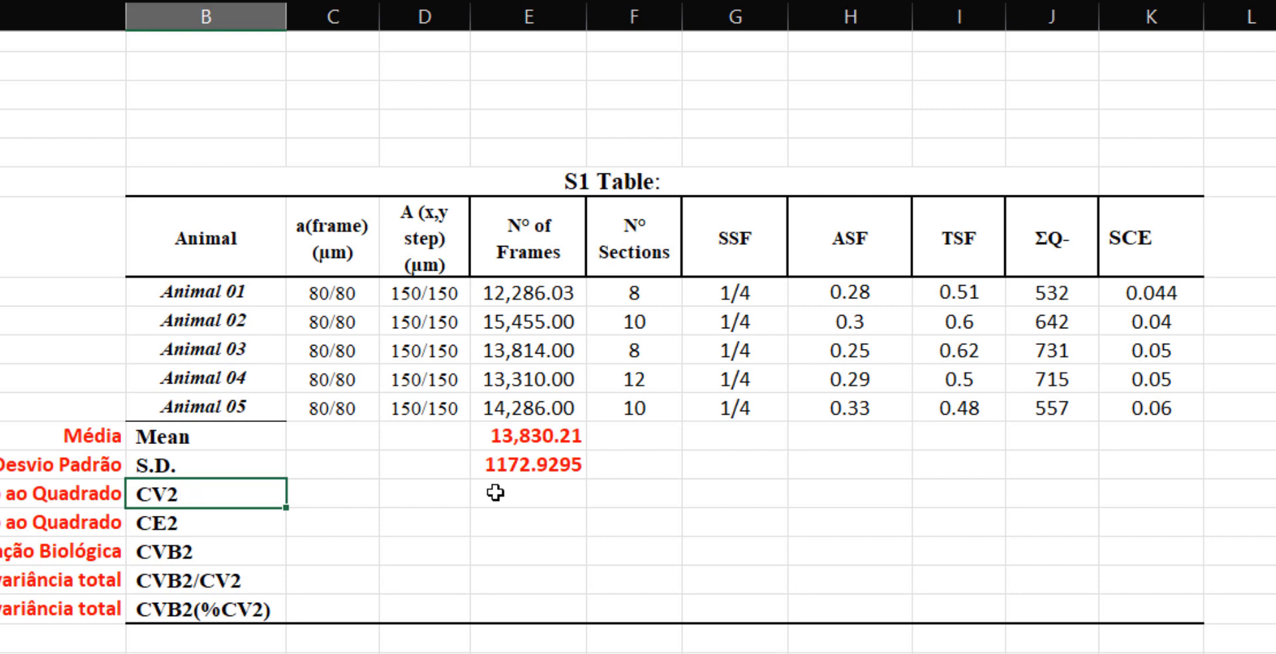
Reduce the N° of Frames standard deviation in E16 to two decimal places.
left_click(521, 466)
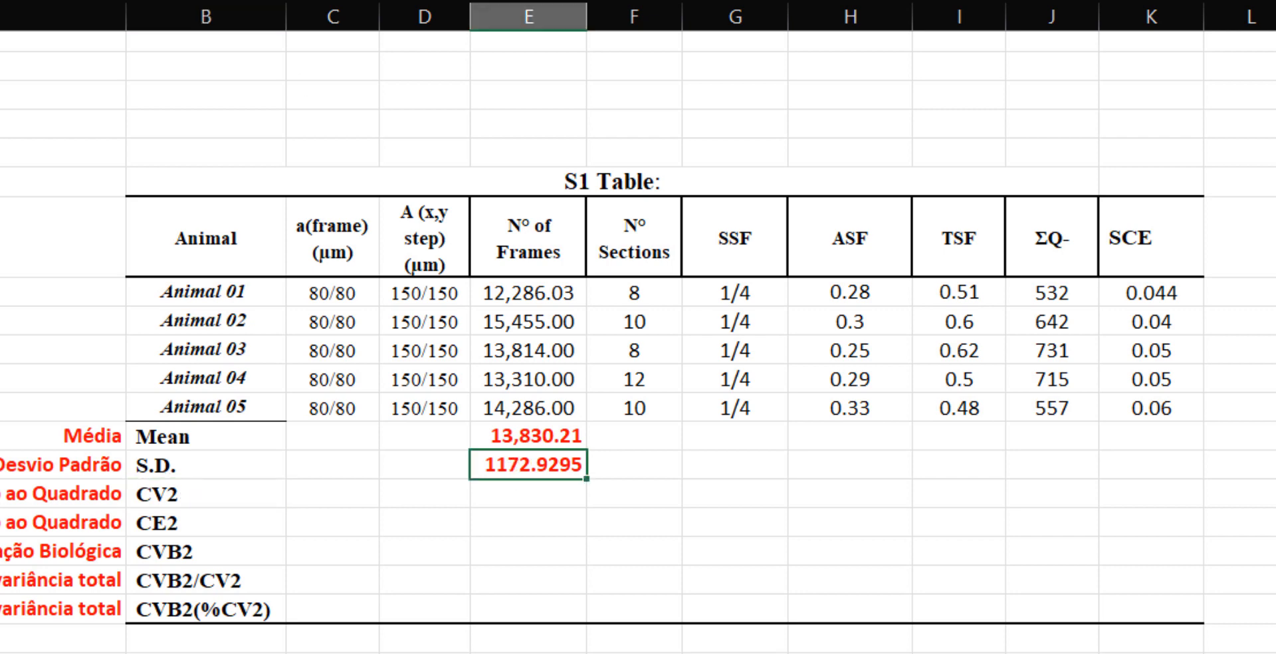
key("alt+h")
key("9")
key("alt+h")
key("9")
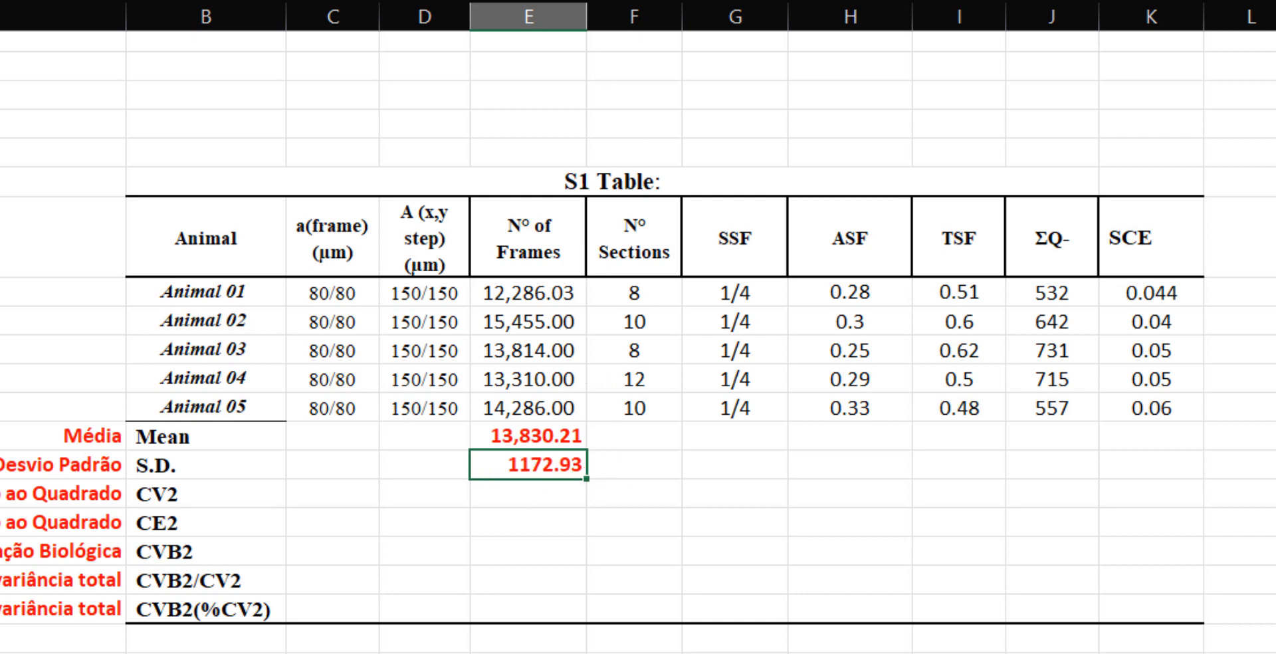
Calculate CV2 in E17 as the standard deviation divided by the mean, squared, with =POTÊNCIA(E16/E15;2).
left_click(549, 495)
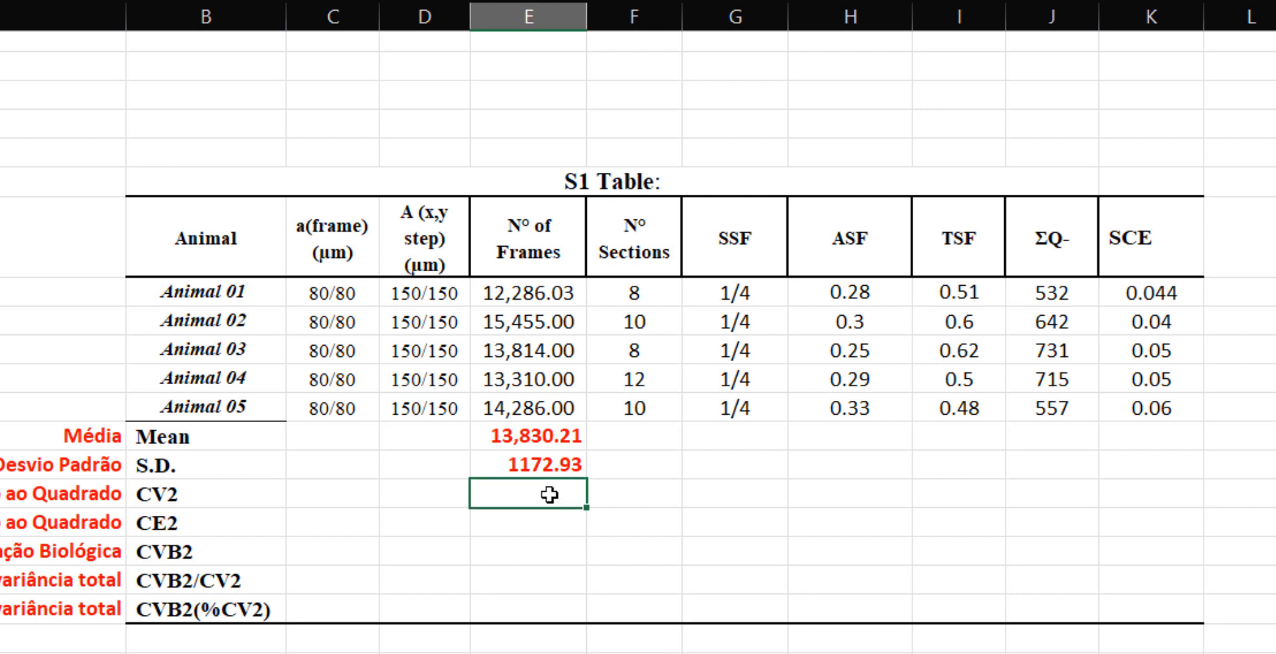
type("=po")
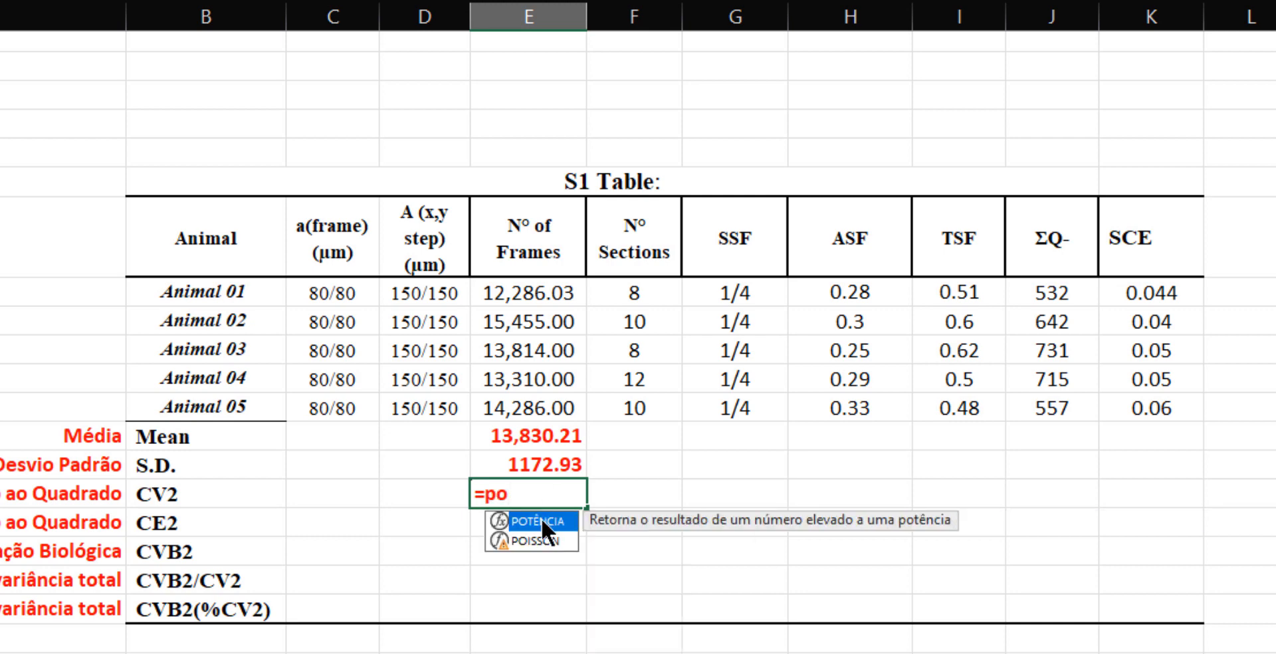
double_click(541, 519)
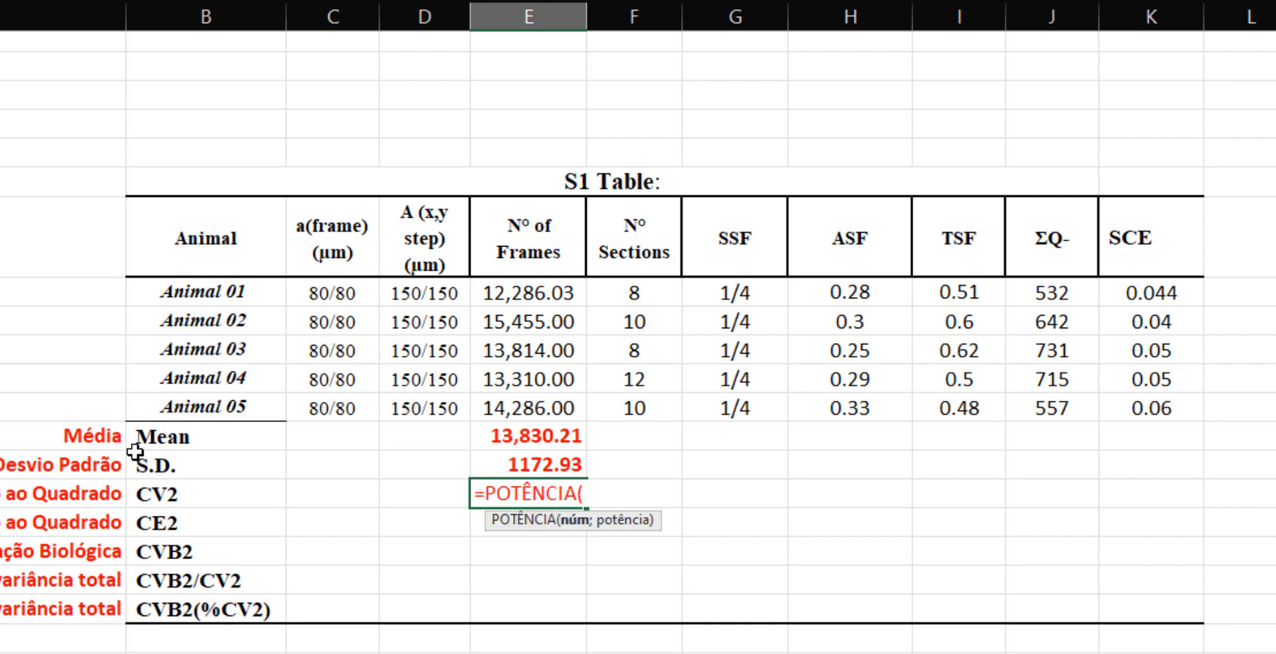
left_click(532, 467)
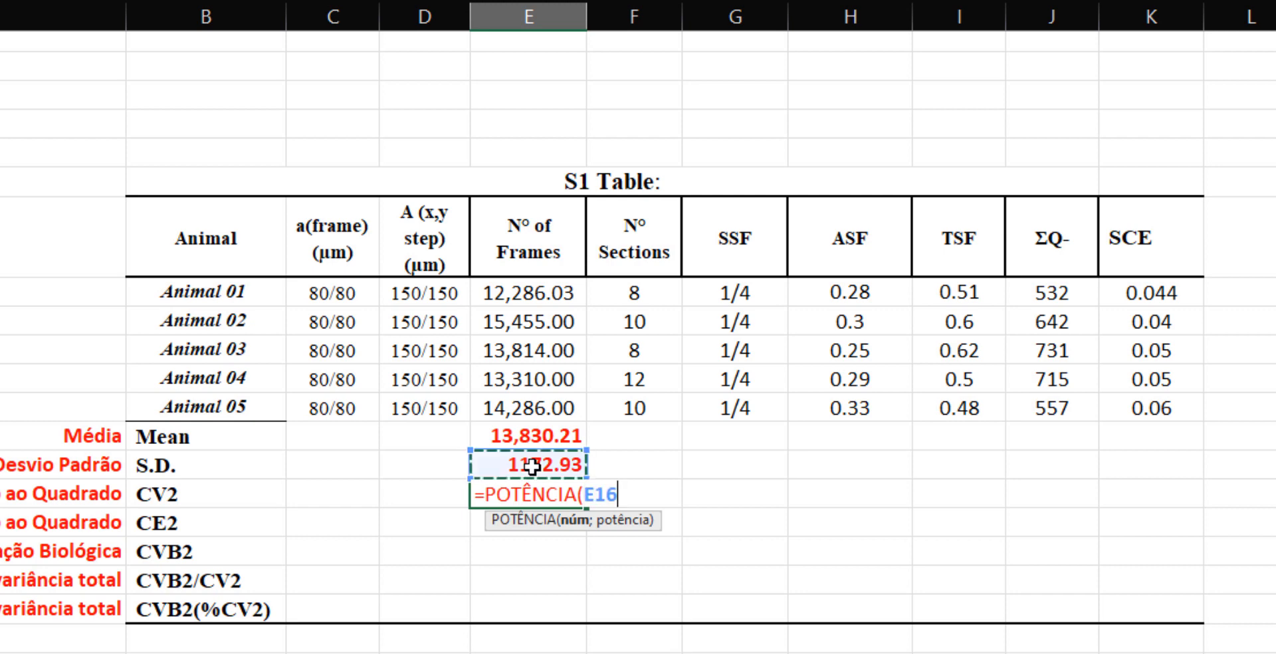
type("/")
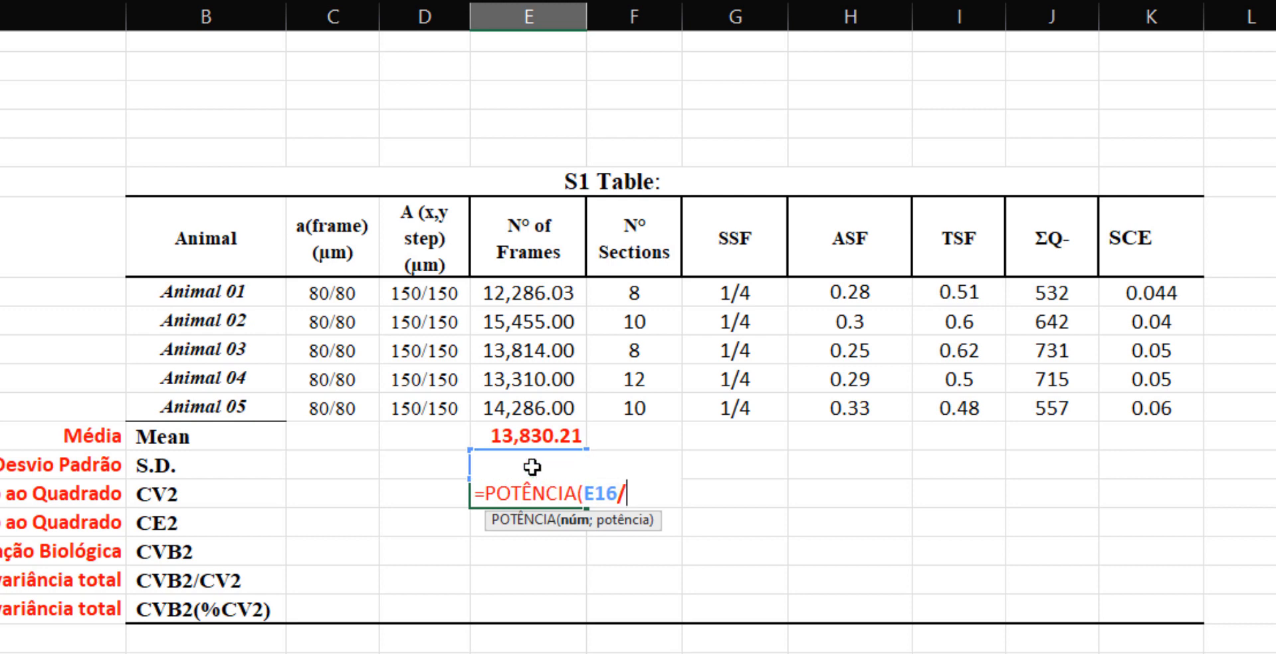
left_click(531, 436)
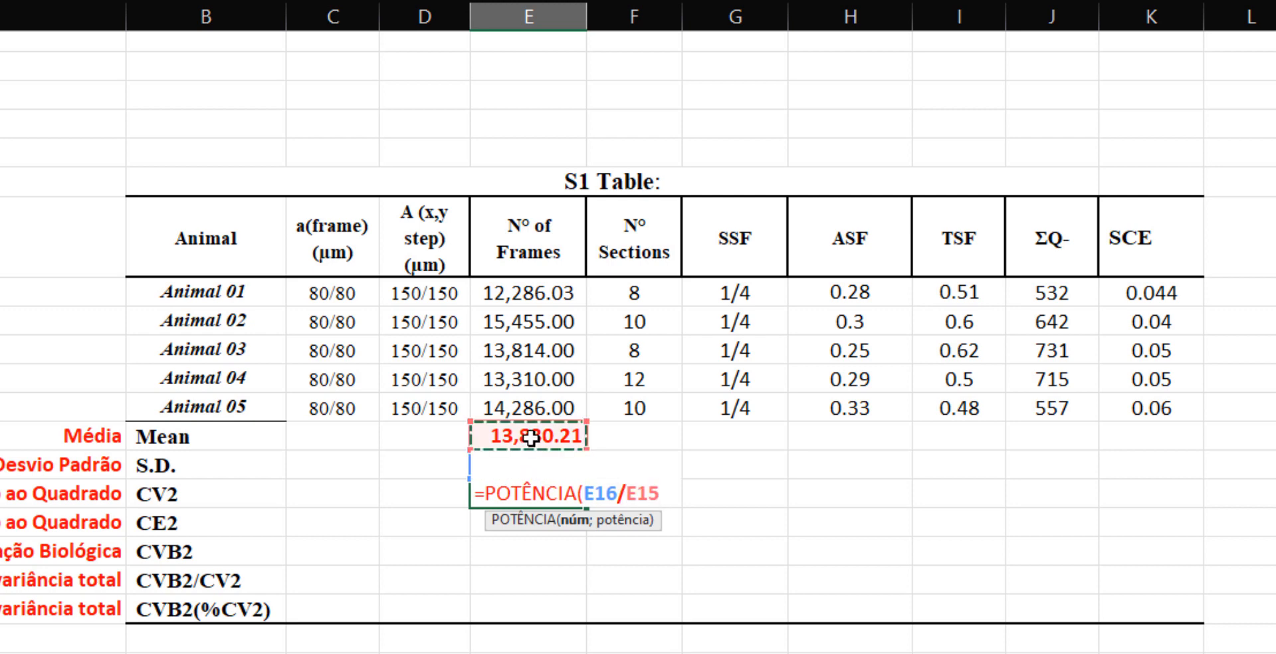
type(";")
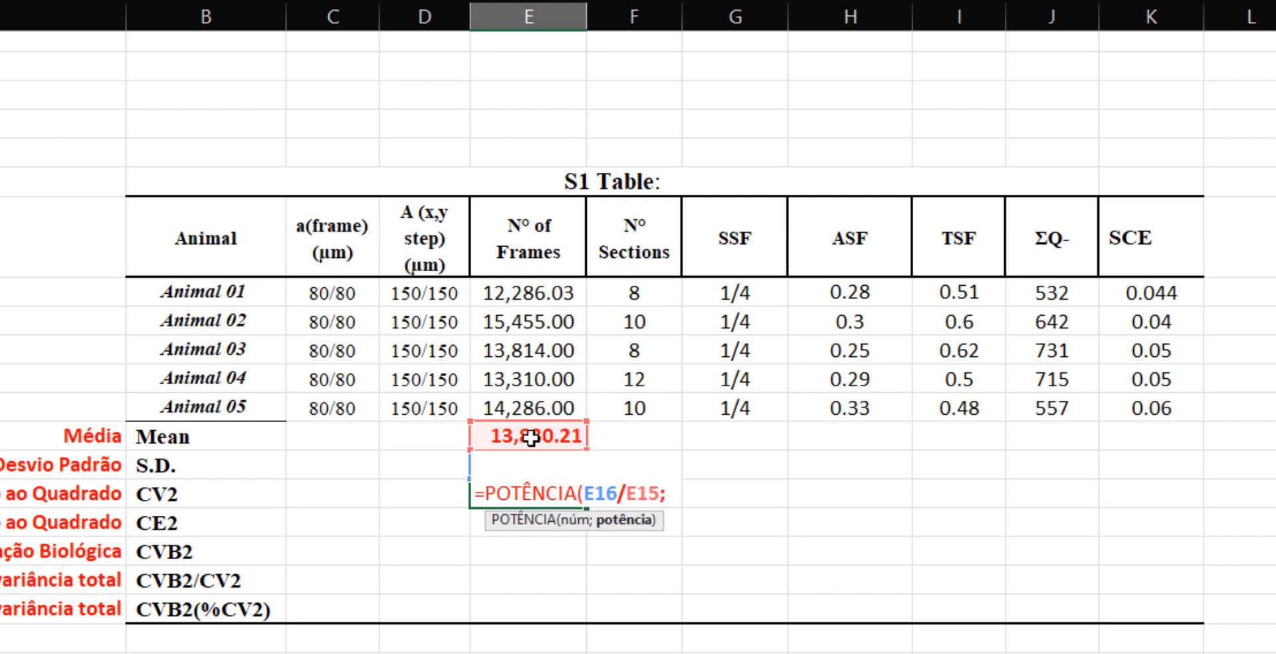
type("2)")
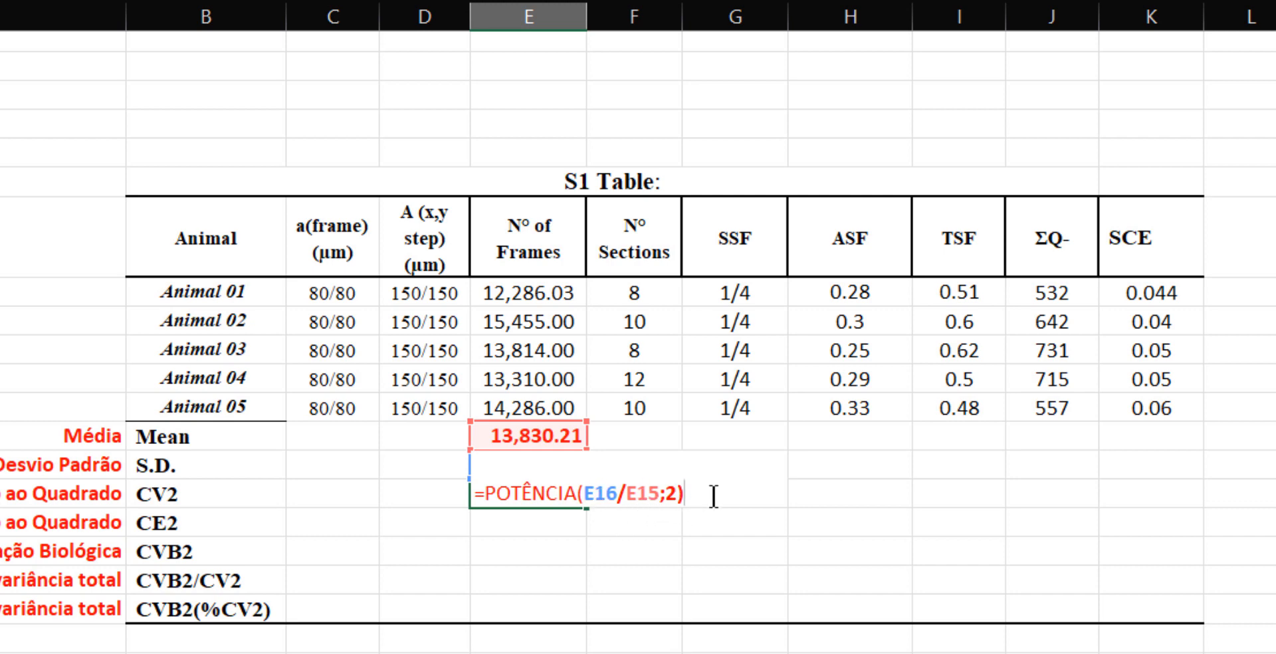
key("Return")
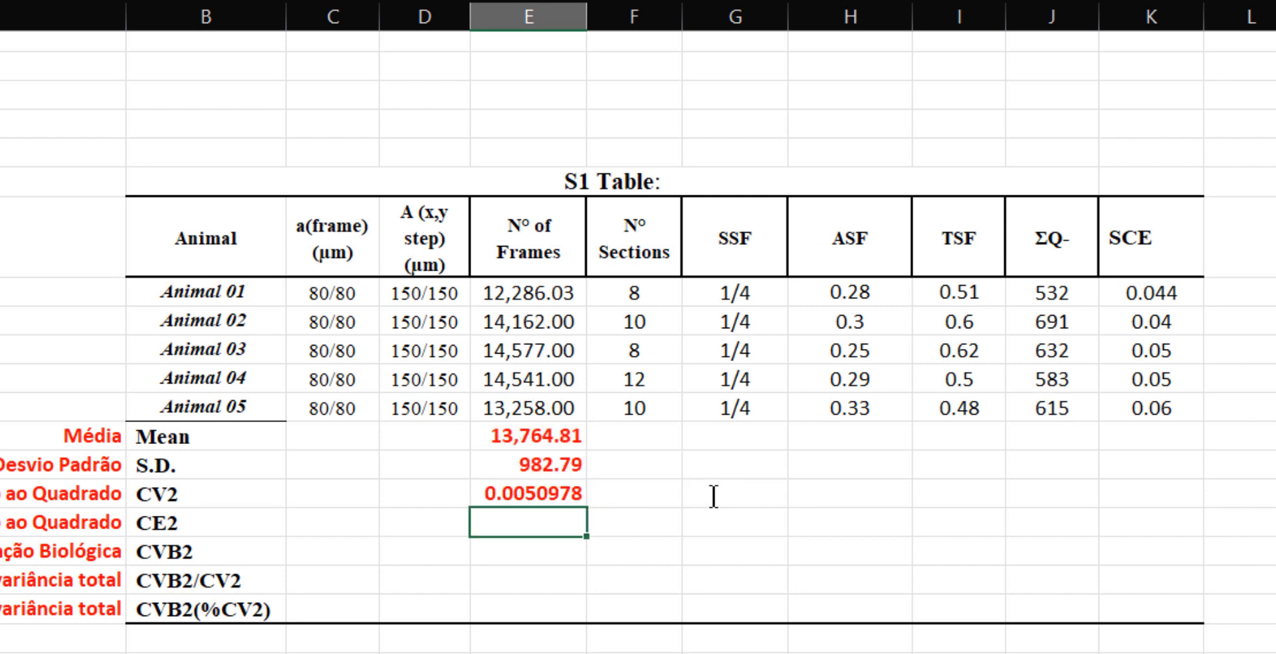
Reduce the CV2 result in E17 to three decimal places.
left_click(544, 493)
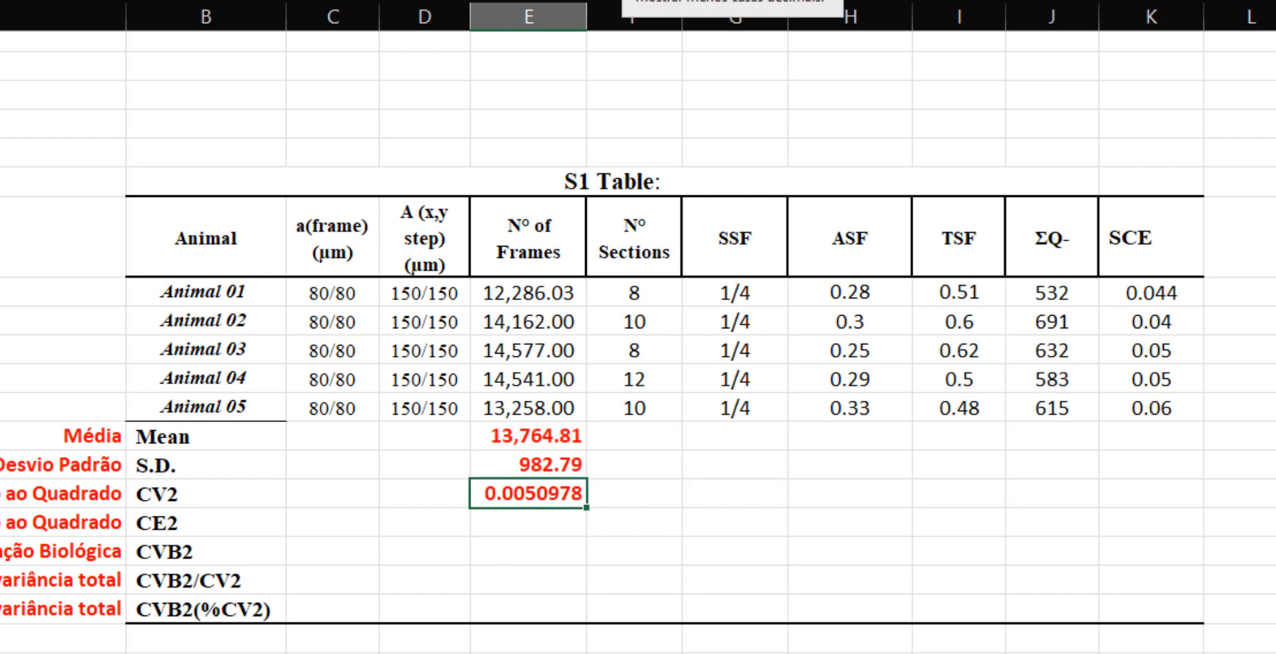
left_click(628, 0)
left_click(628, 0)
left_click(628, 0)
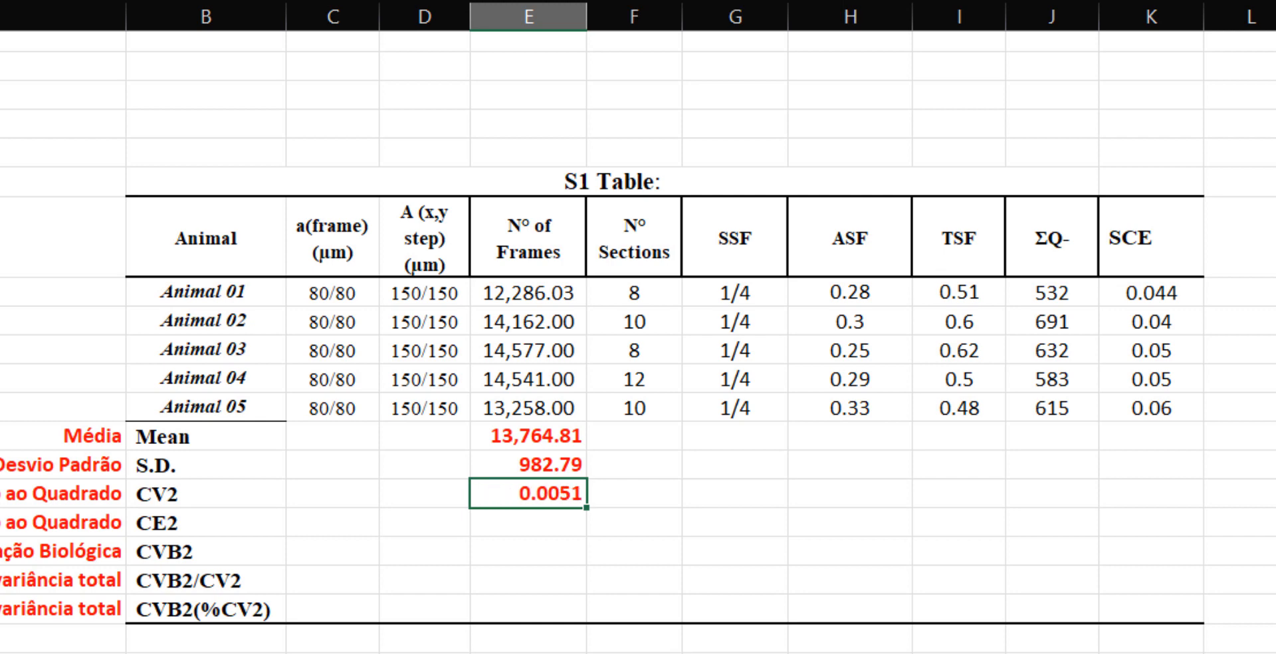
left_click(628, 0)
Calculate the mean SCE for Animals 01 to 05 in K15 using MÉDIA over K10:K14, and format it bold red.
left_click(516, 529)
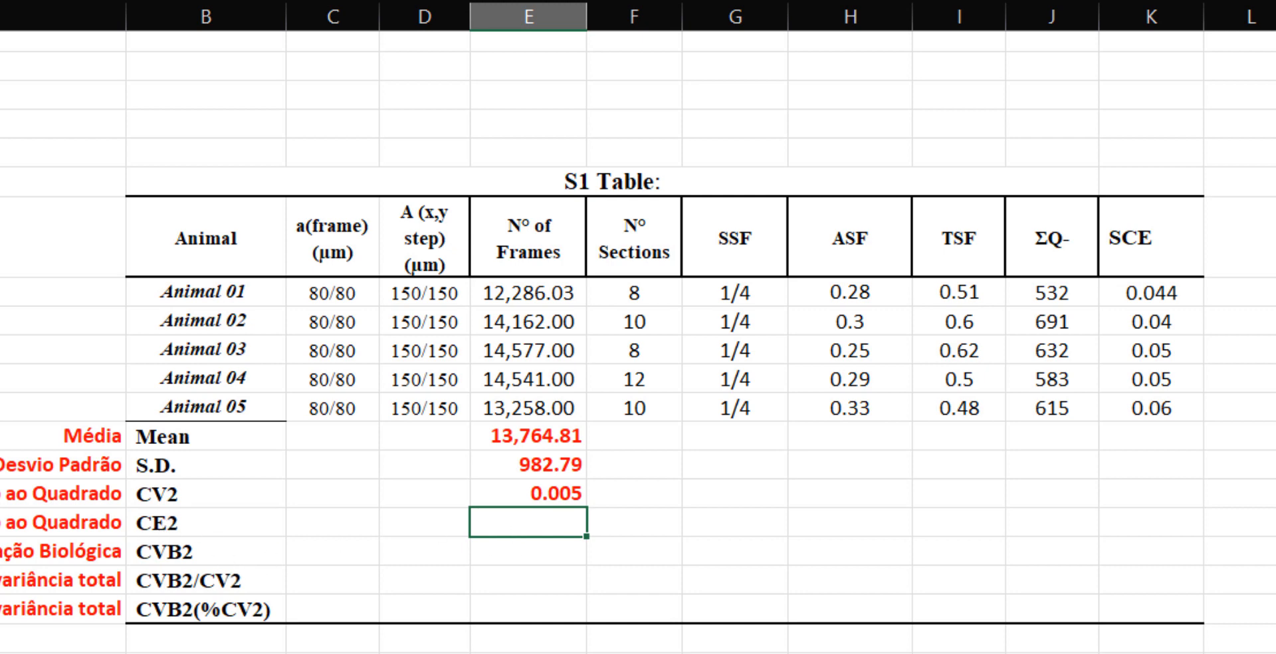
left_click(193, 523)
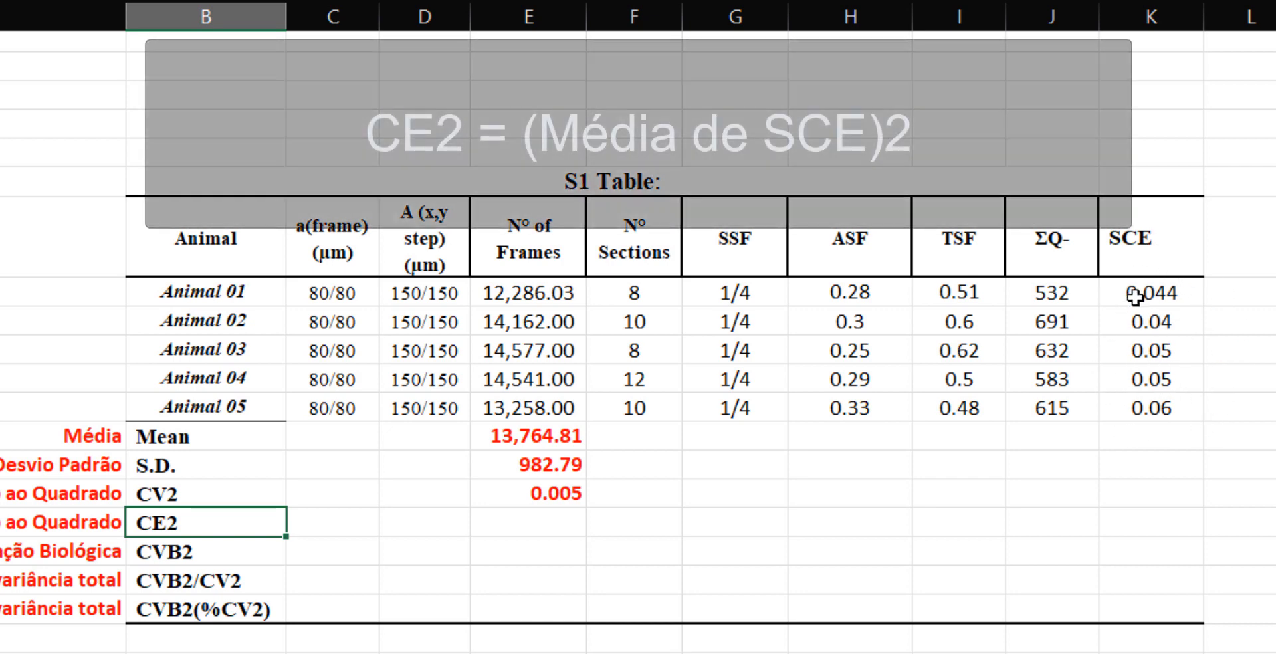
left_click(1149, 435)
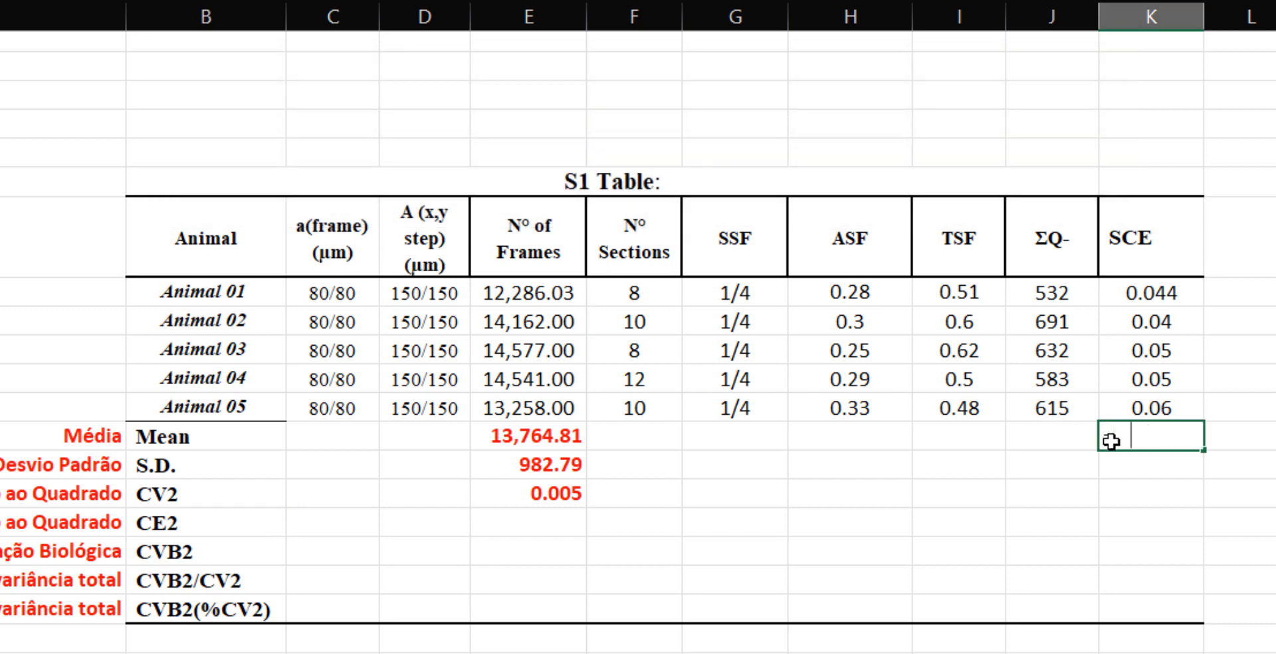
type("=média")
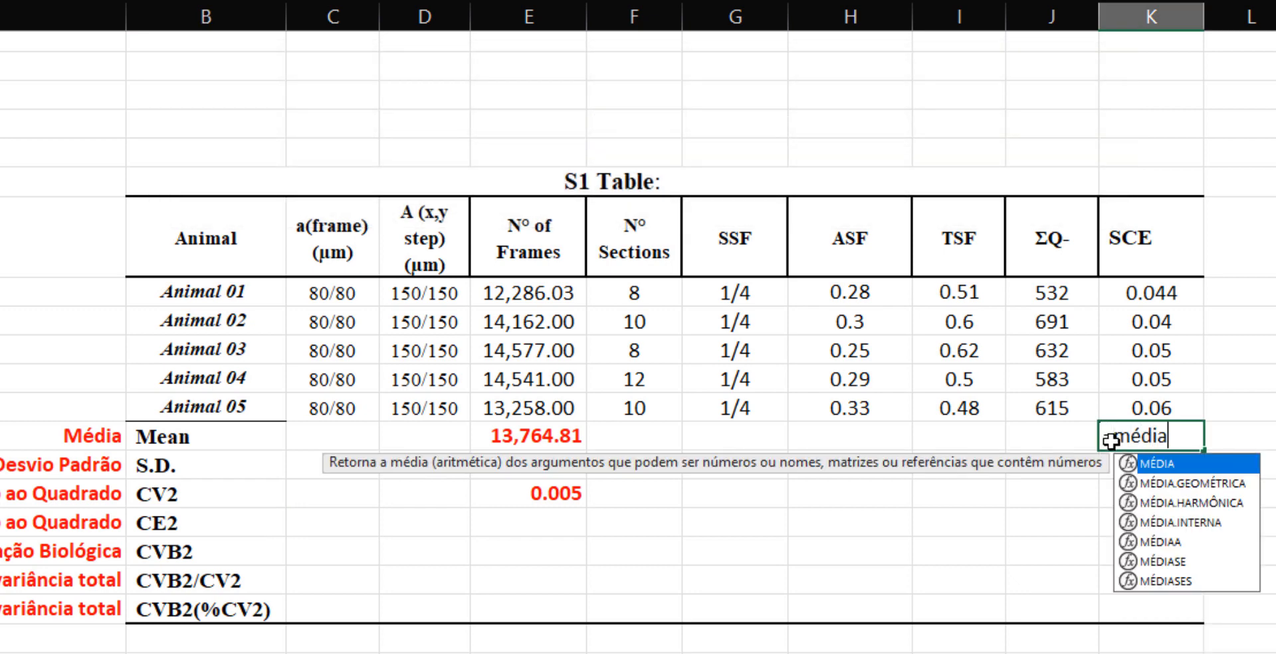
double_click(1144, 461)
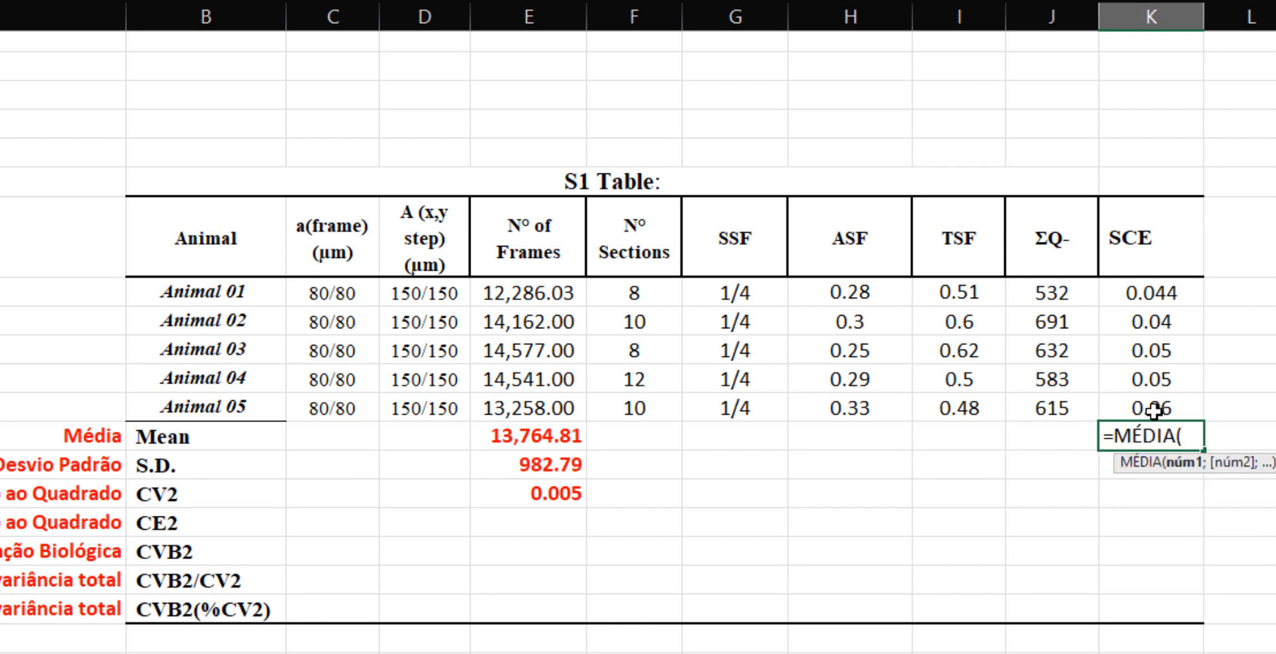
left_click_drag(1153, 410, 1122, 299)
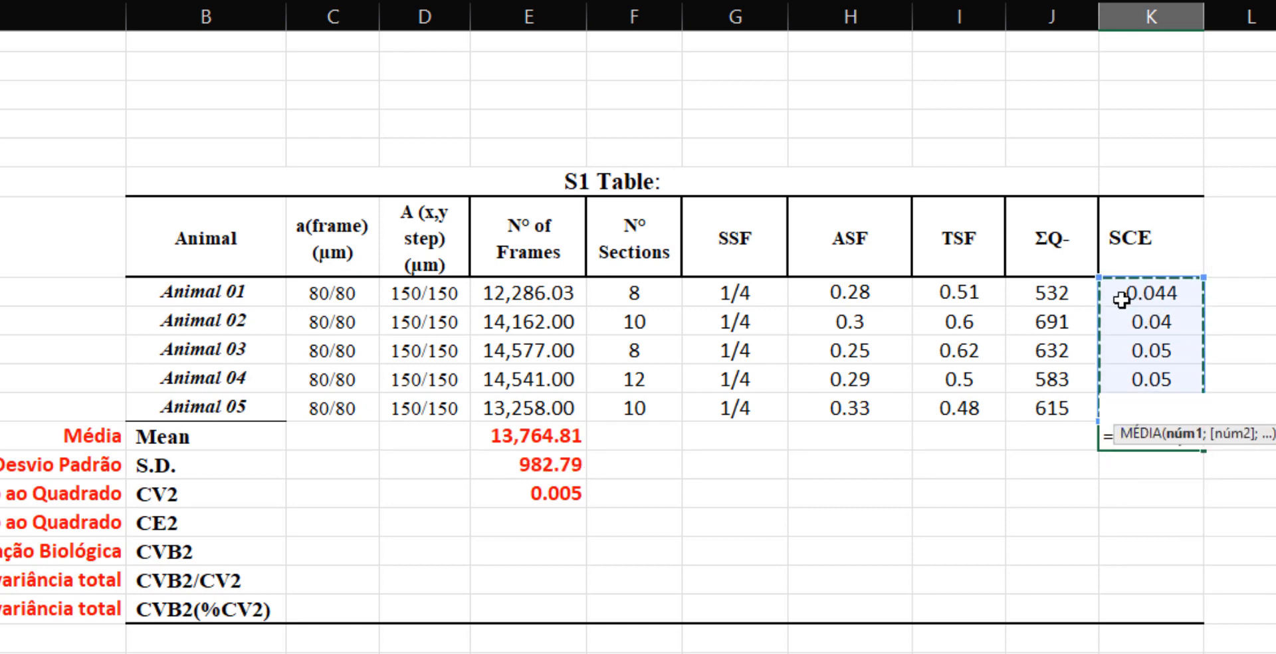
key("Return")
left_click(1137, 437)
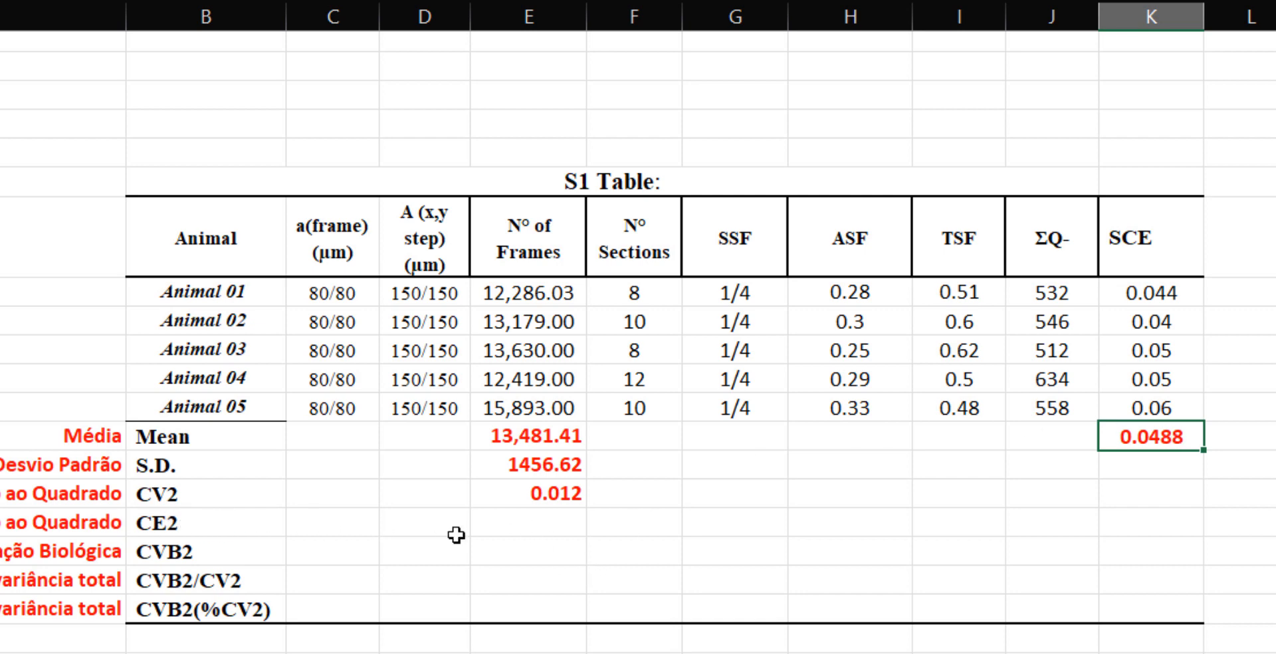
Calculate CE2 in E18 as the square of the mean SCE, with =POTÊNCIA(K15;2).
left_click(528, 525)
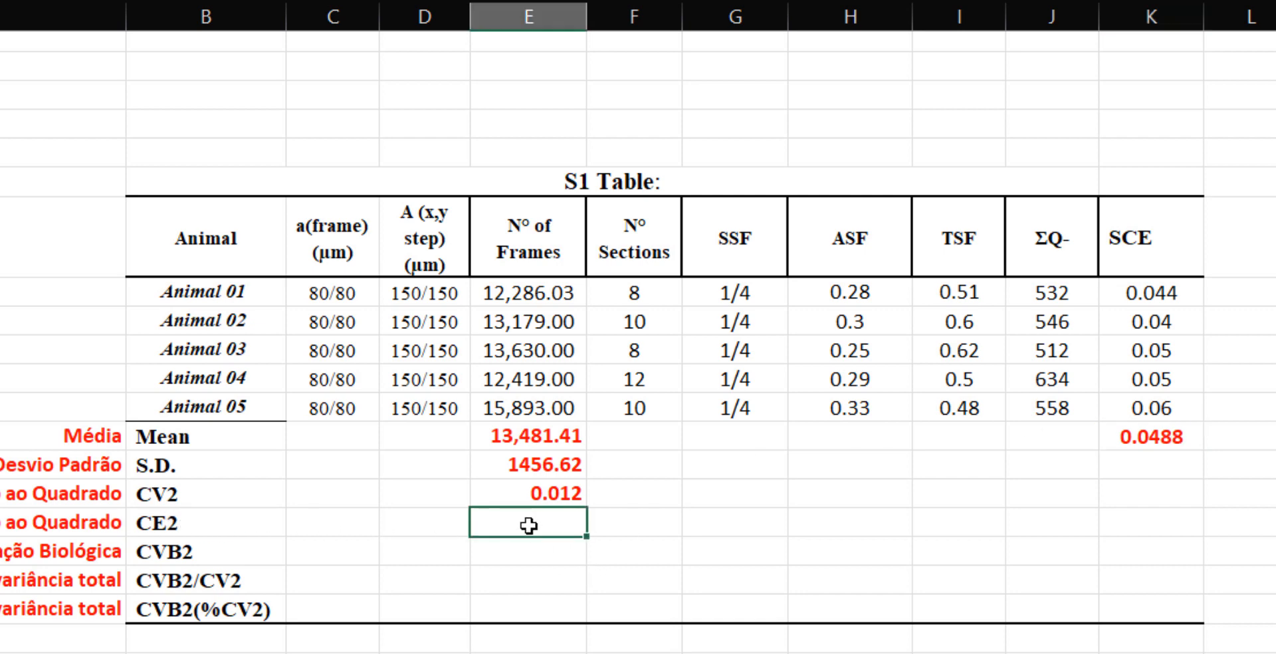
type("=po")
key("Tab")
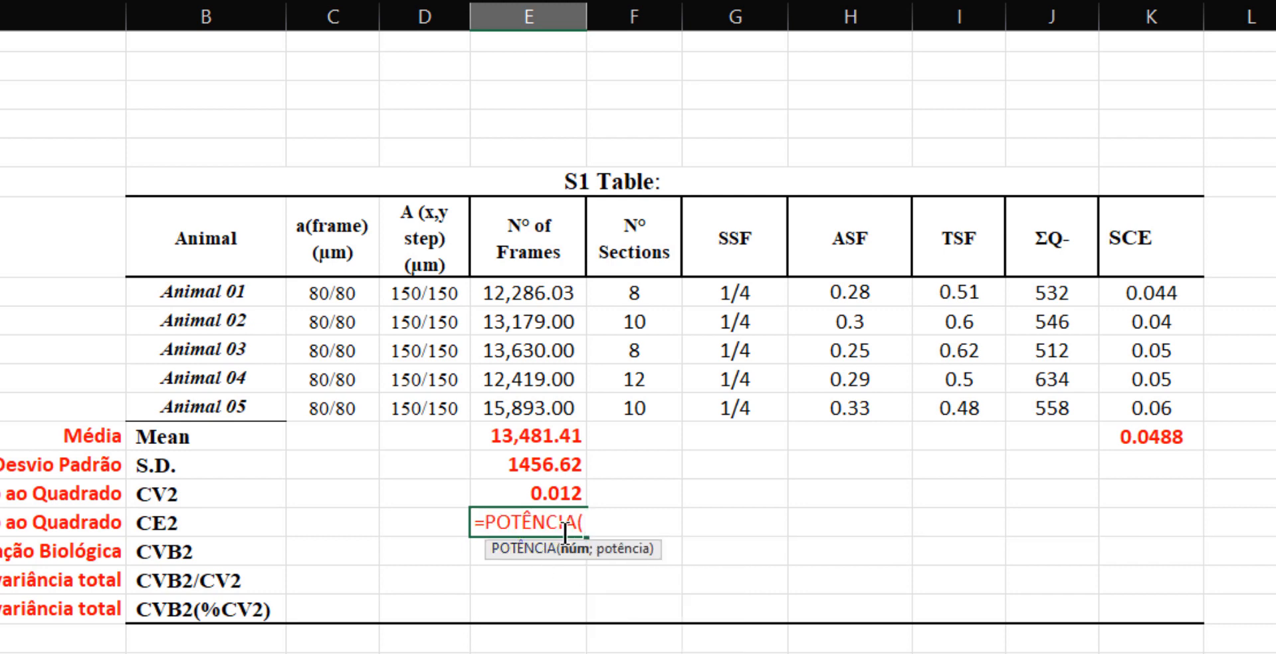
left_click(1160, 442)
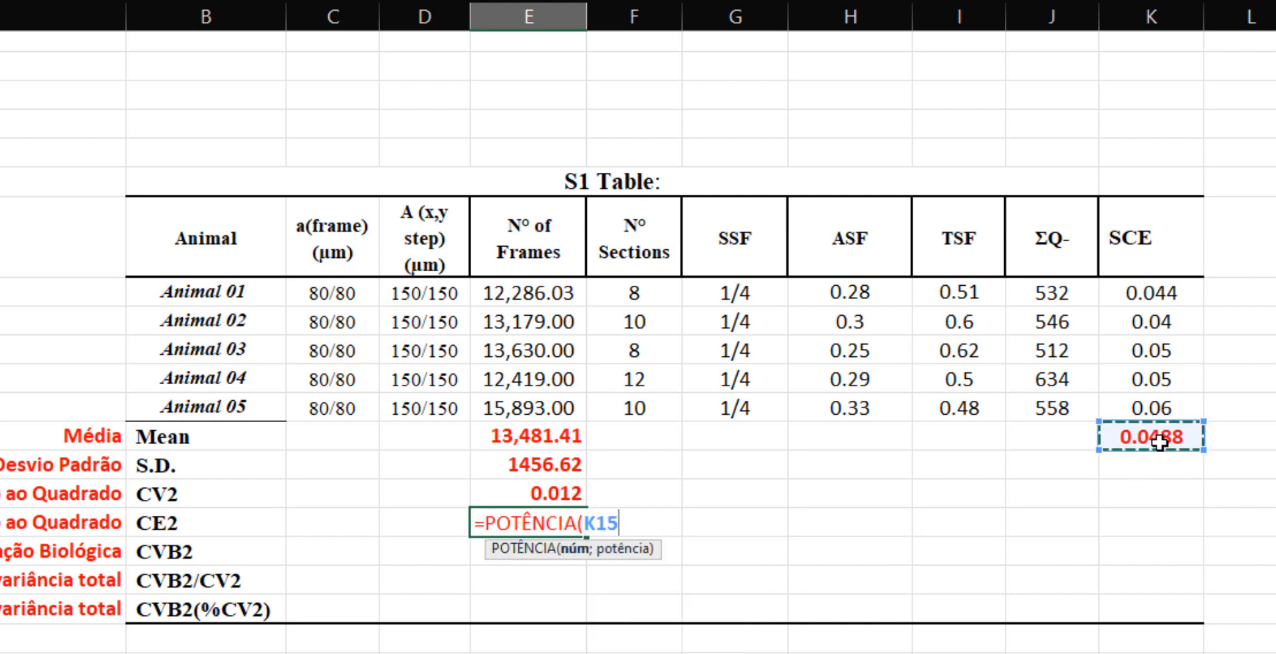
type(";")
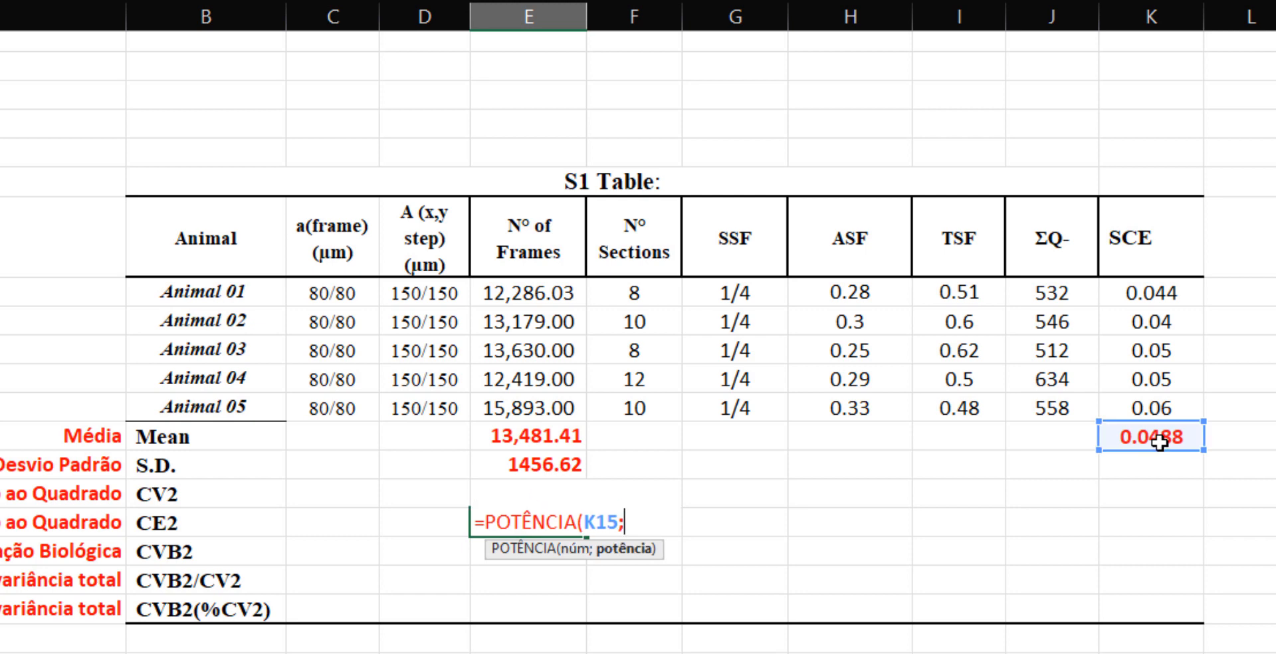
type("2)")
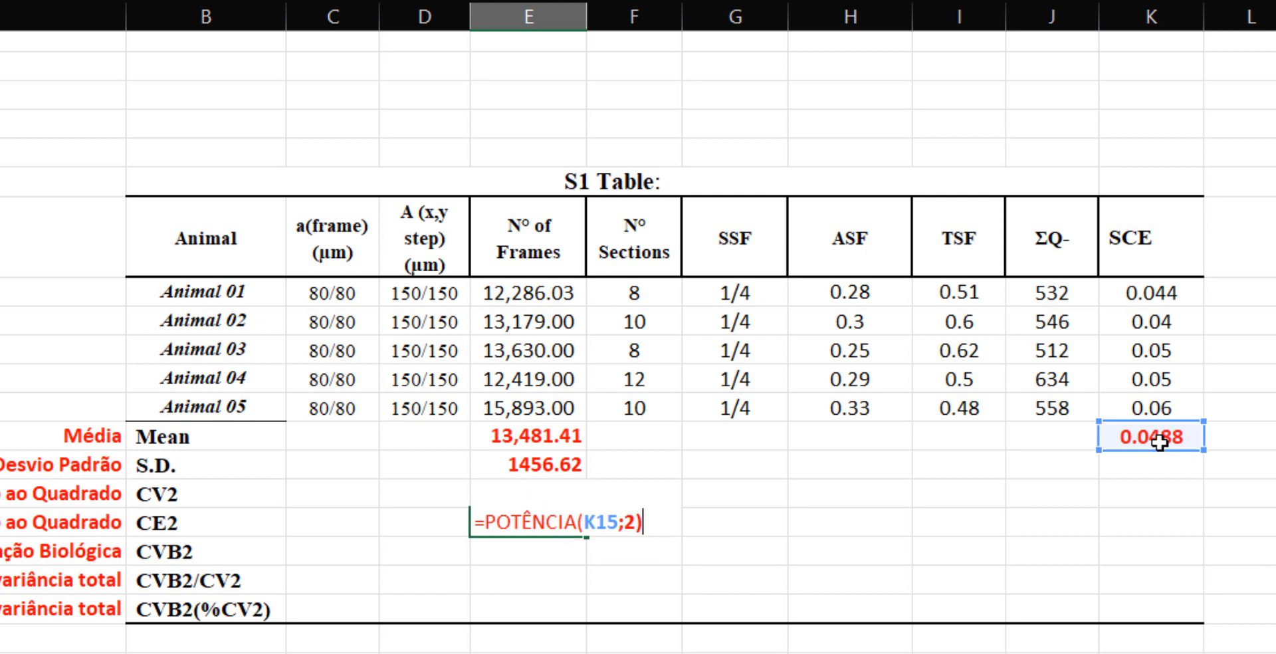
key("Return")
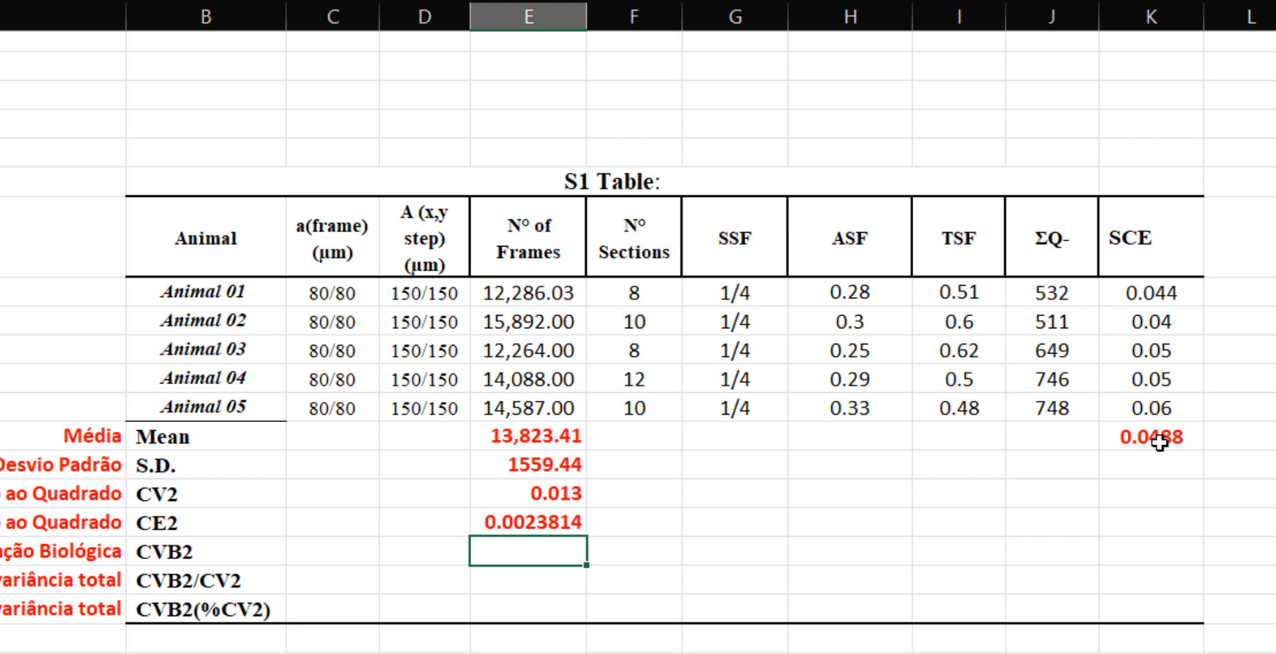
Reduce the CE2 result in E18 to three decimal places.
left_click(558, 528)
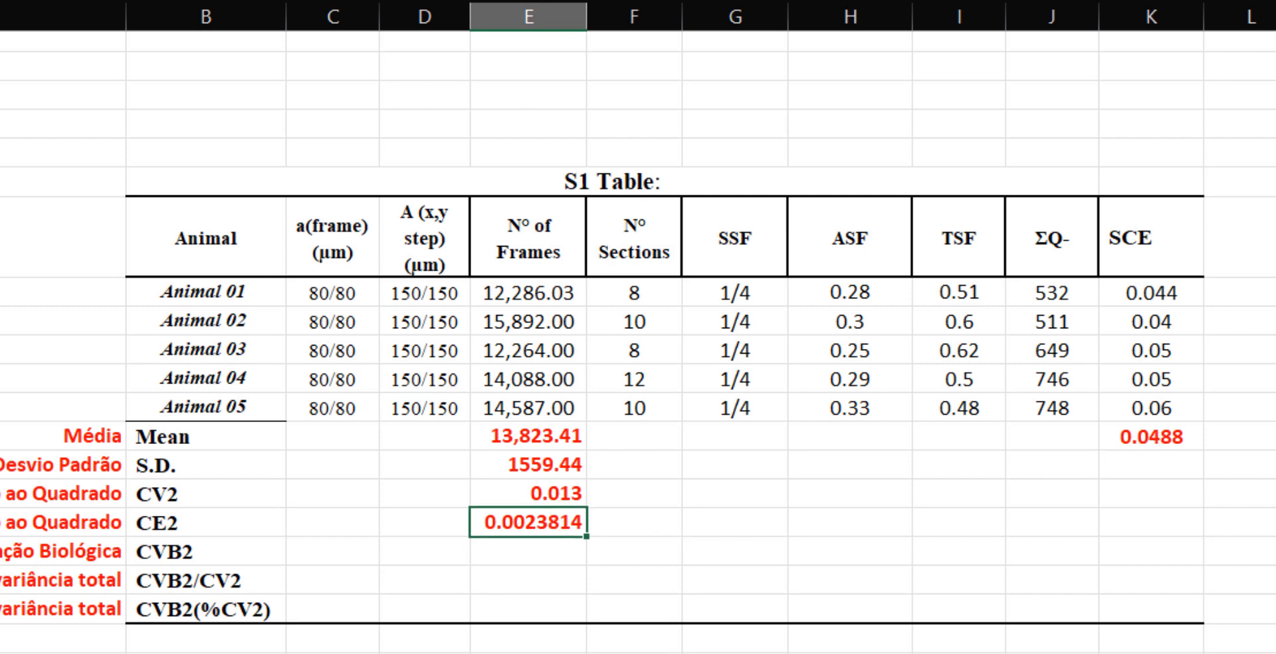
key("alt+h")
key("9")
key("alt+h")
key("9")
key("alt+h")
key("9")
key("alt+h")
key("9")
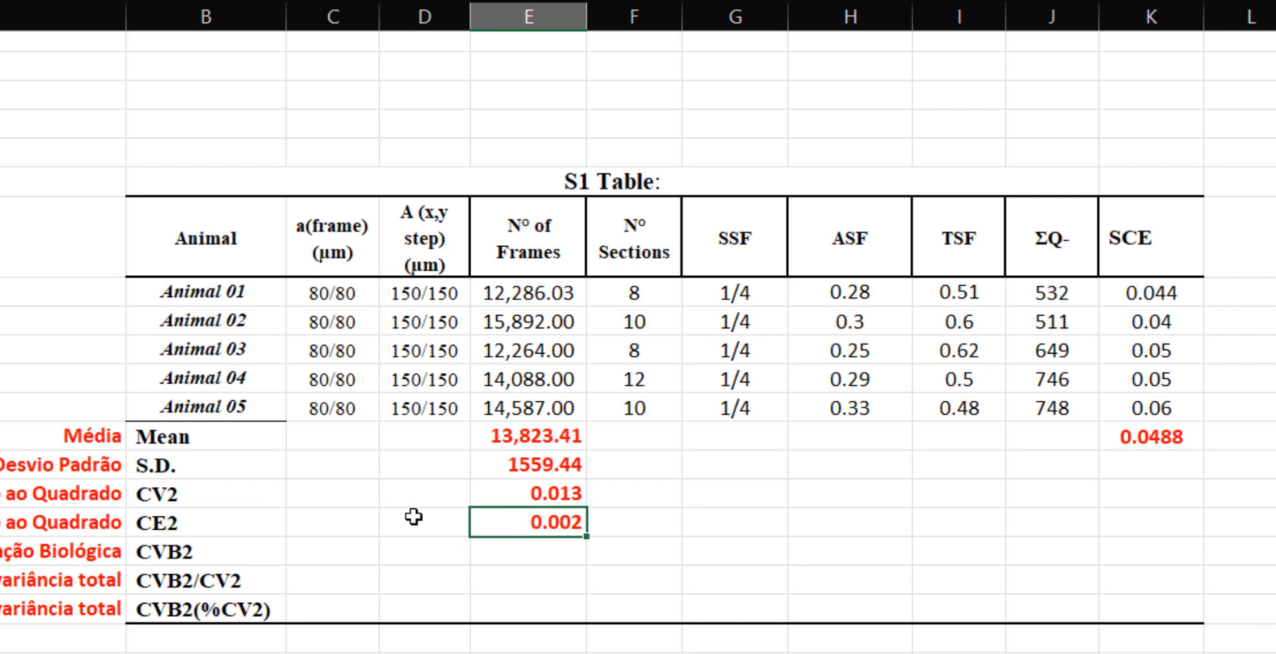
Calculate CVB2 in E19 as CV2 minus CE2 with =E17-E18, and check the cell references in the formula.
left_click(531, 555)
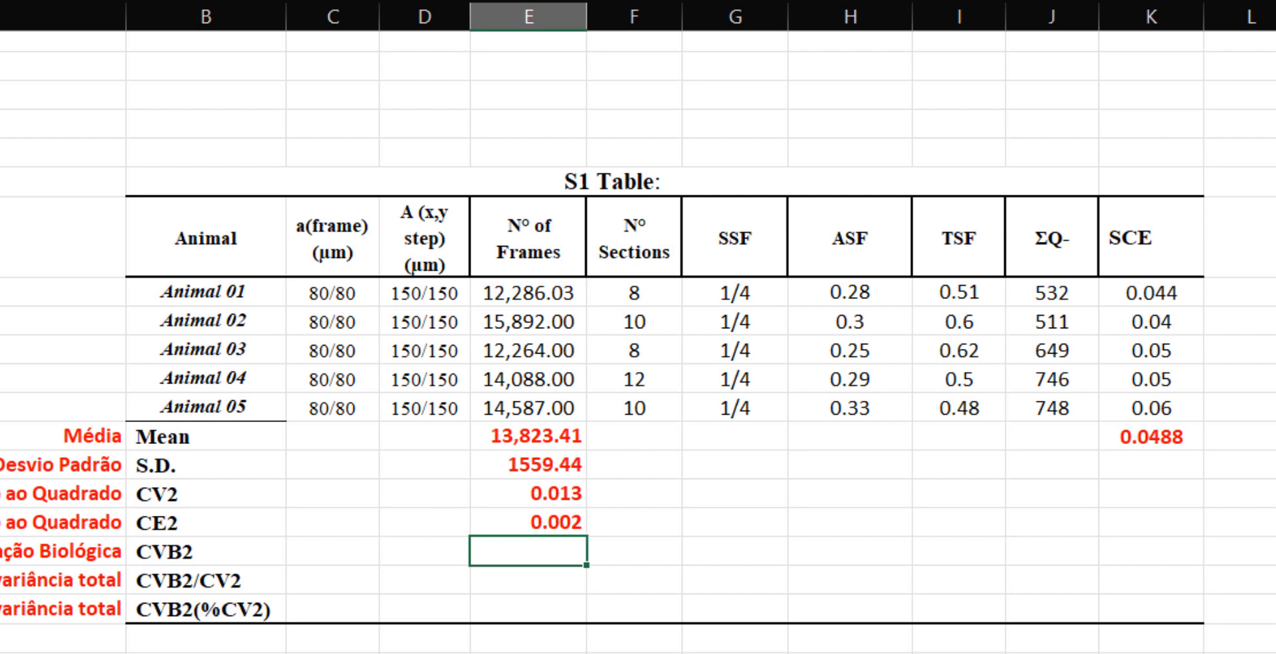
left_click(569, 556)
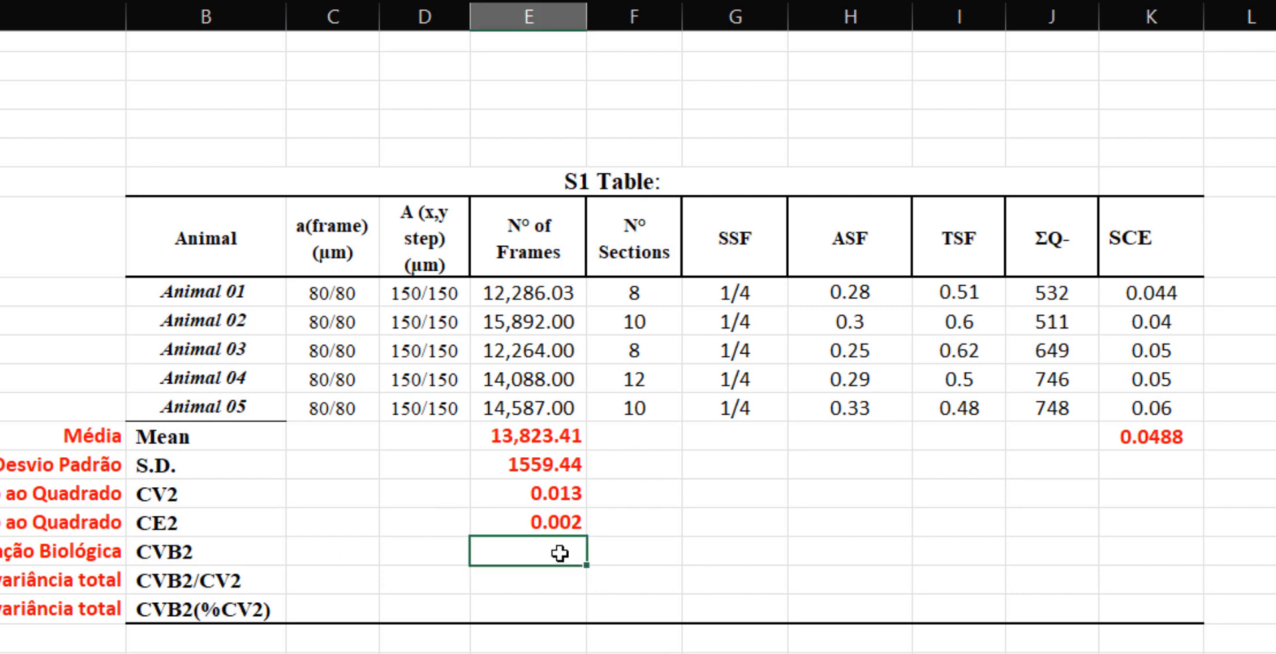
left_click(523, 502)
left_click(194, 495)
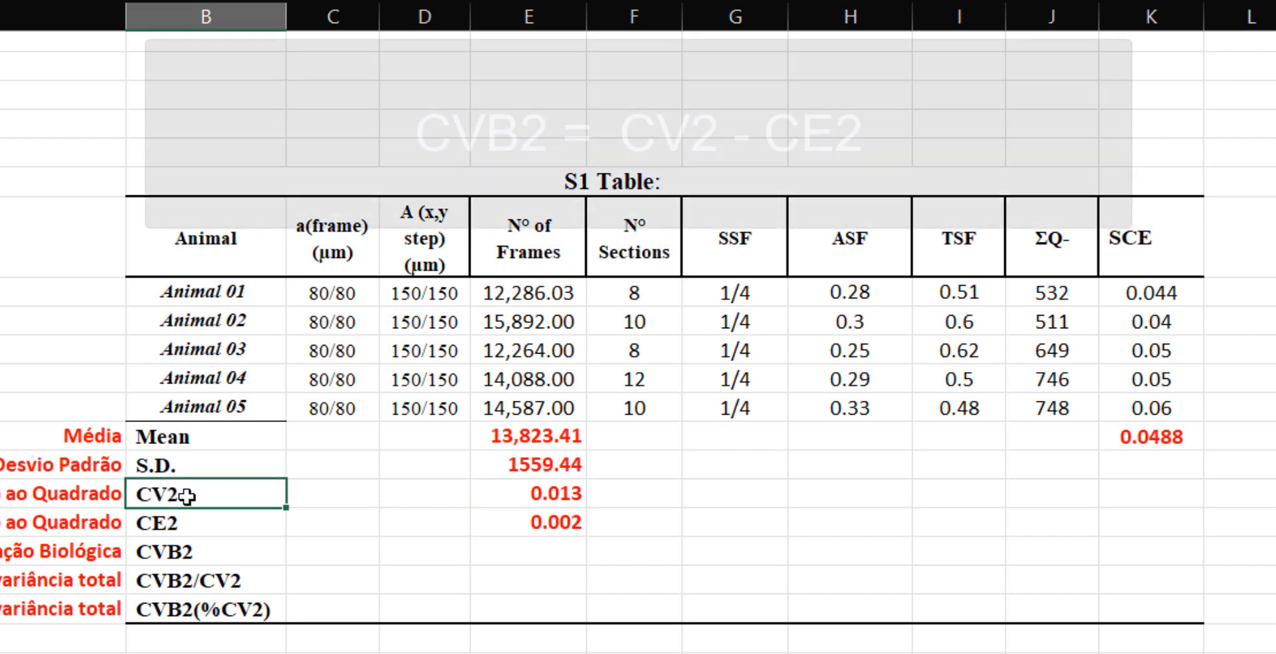
left_click(171, 523)
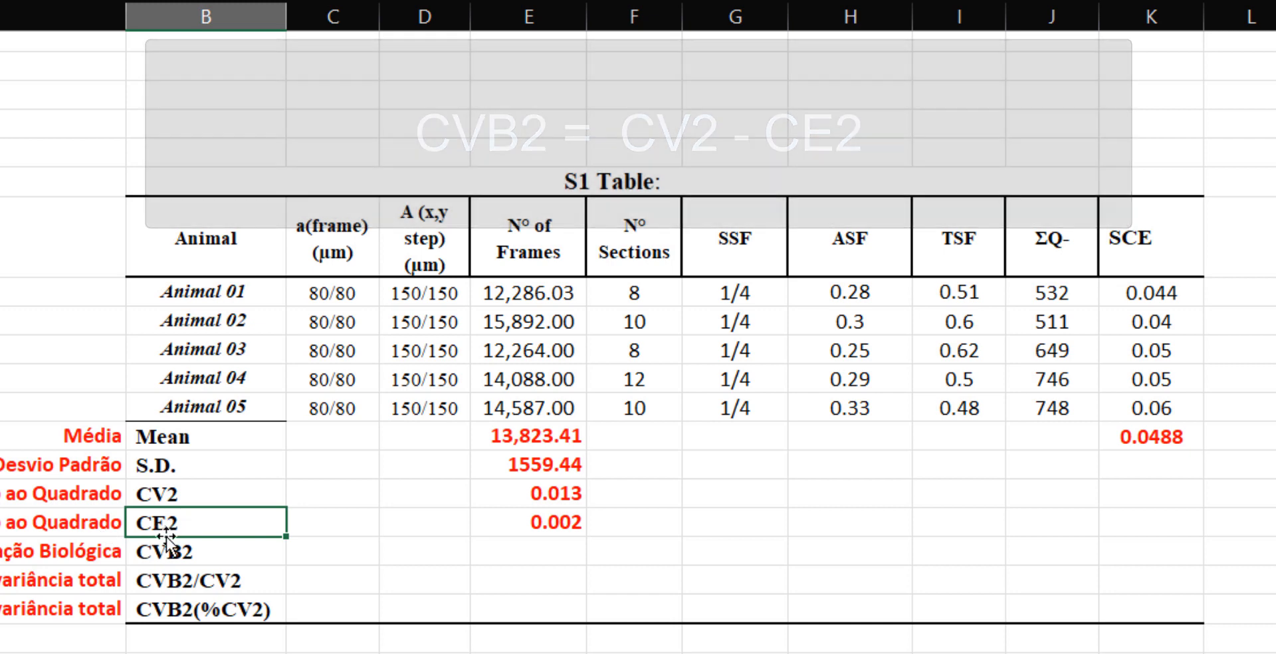
left_click(492, 560)
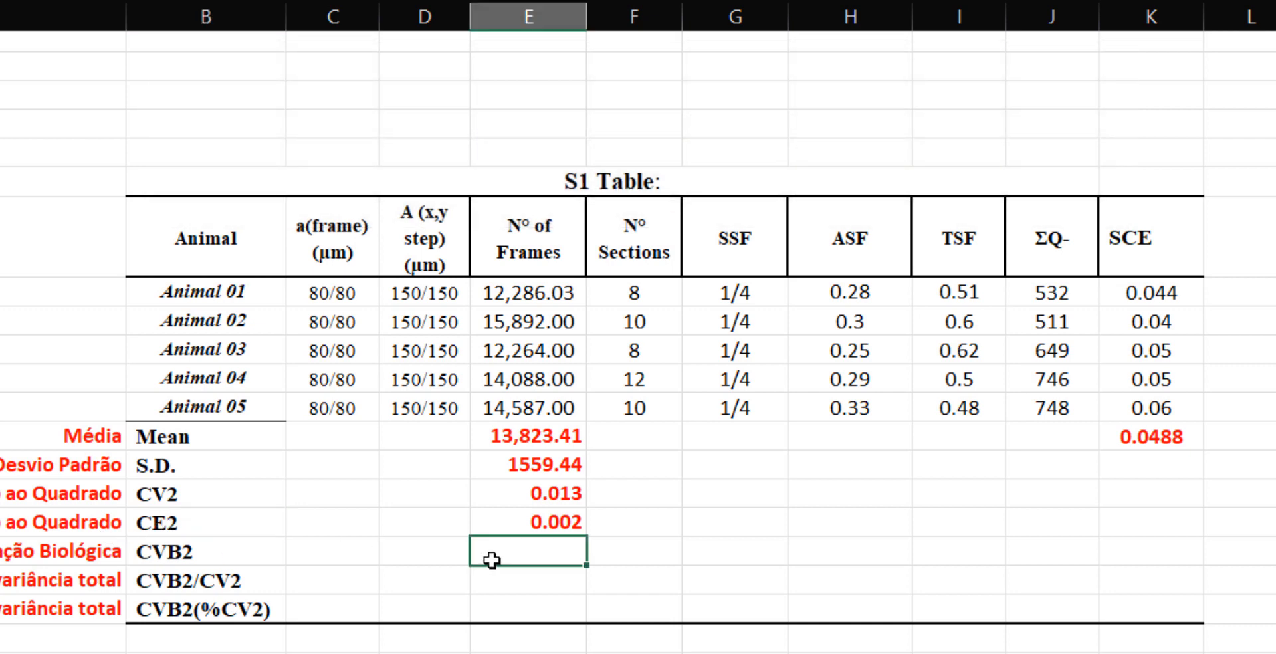
type("=")
left_click(543, 500)
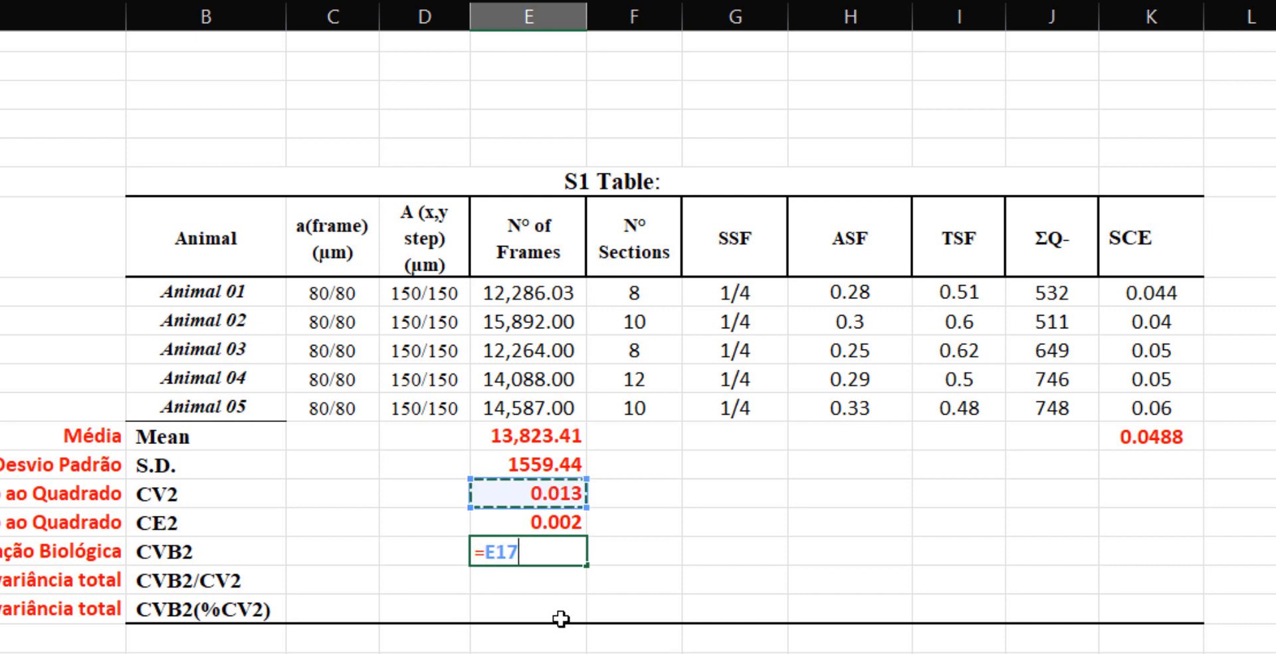
type("-")
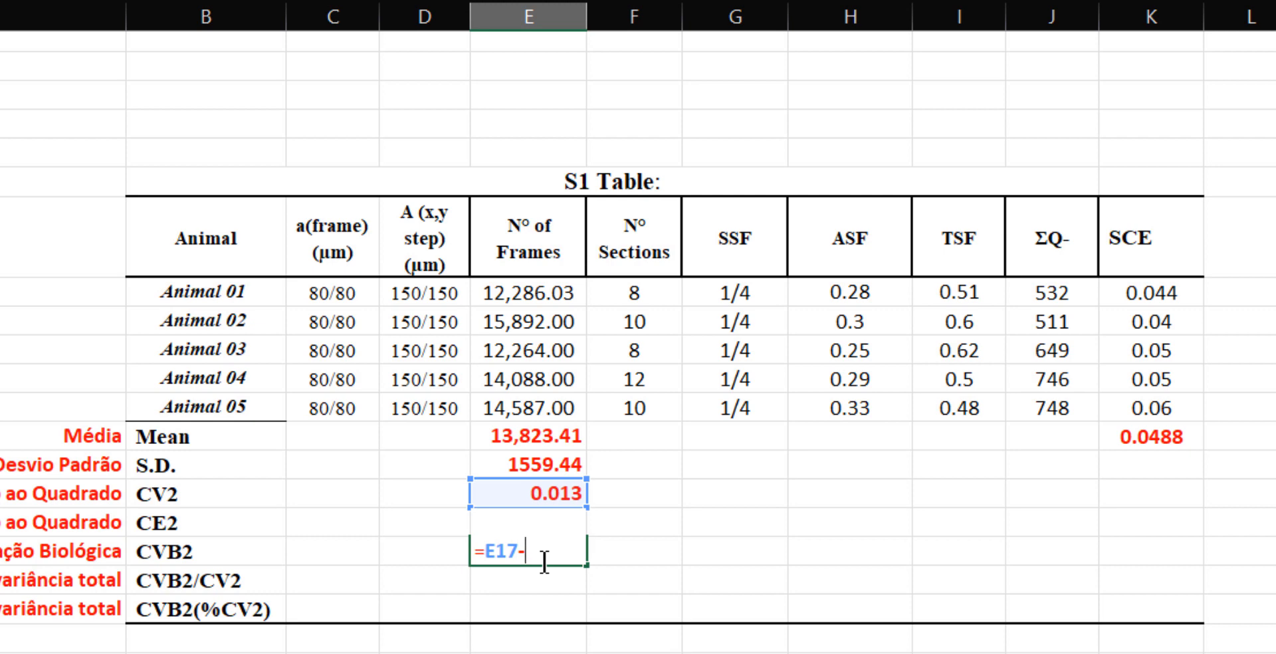
type("e18")
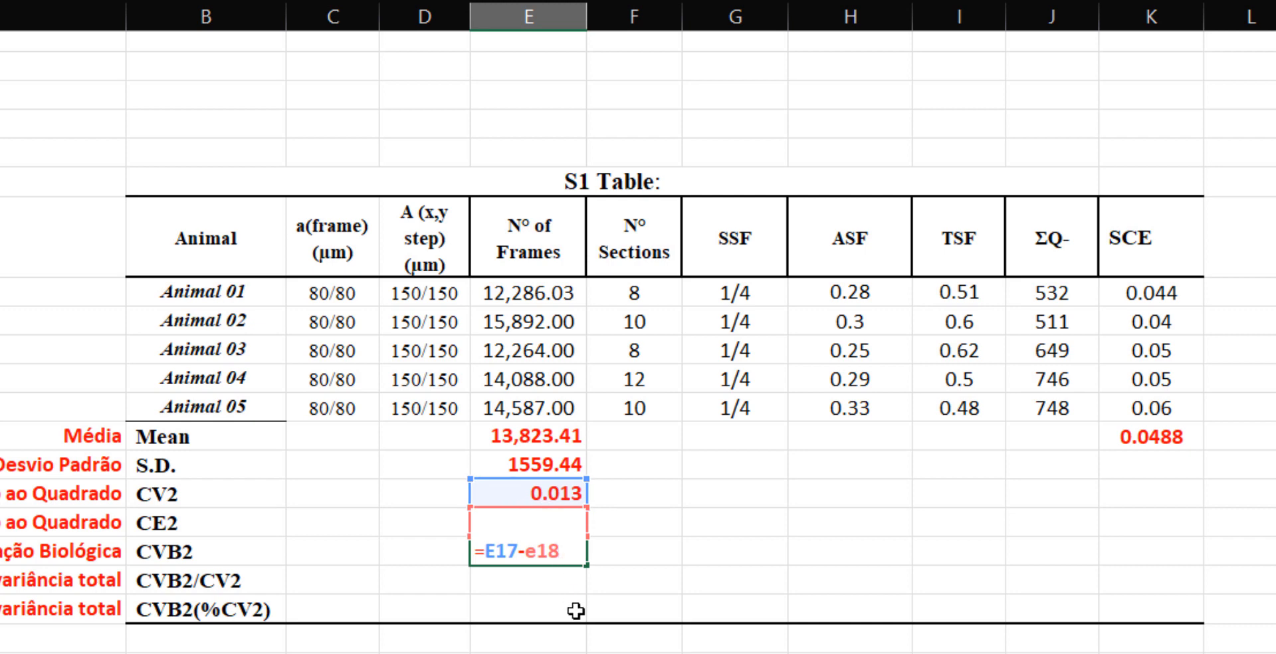
key("Return")
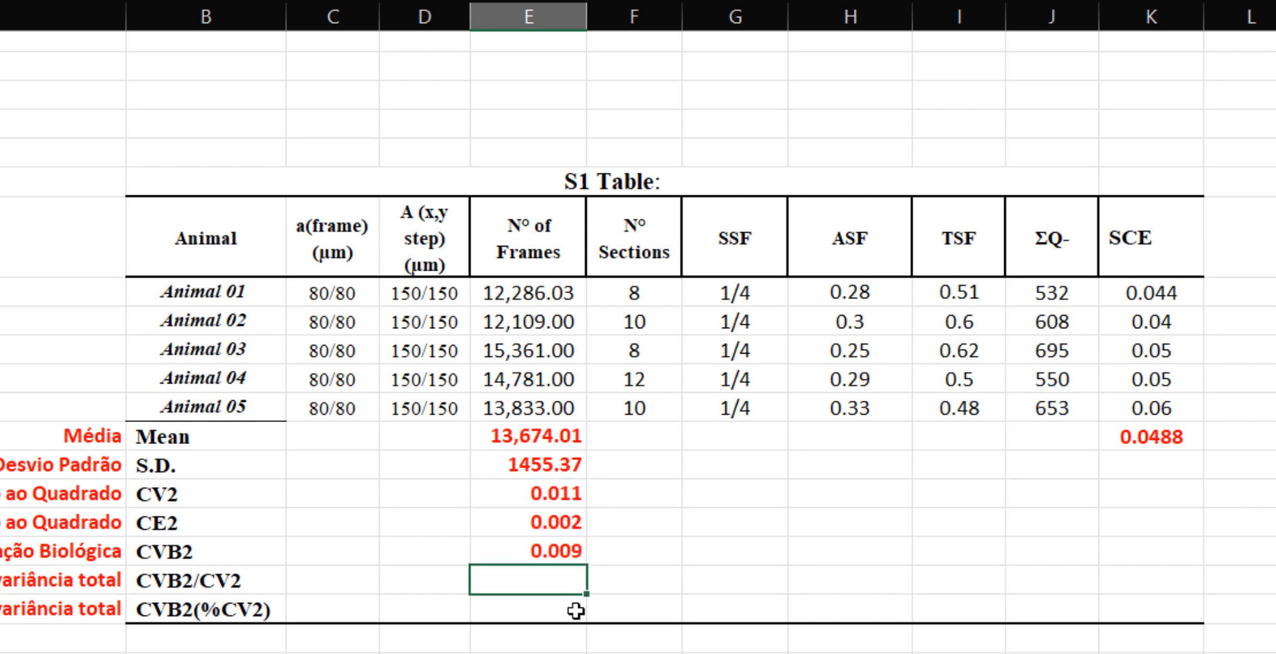
left_click(556, 553)
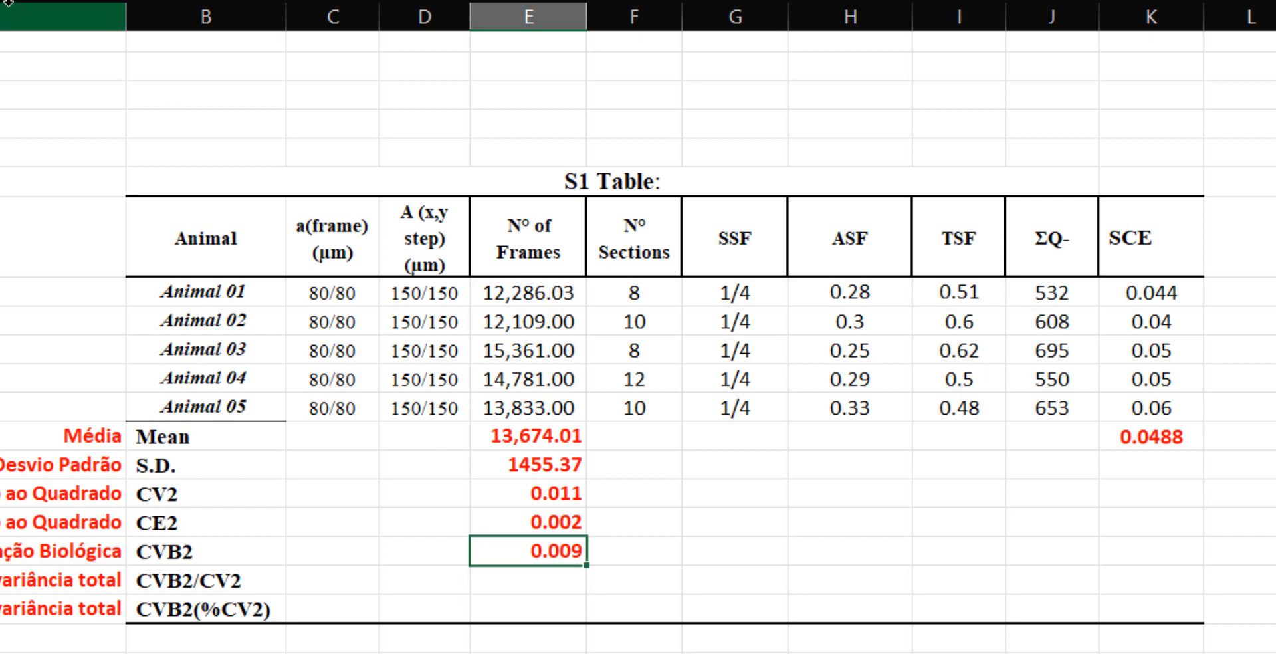
key("F2")
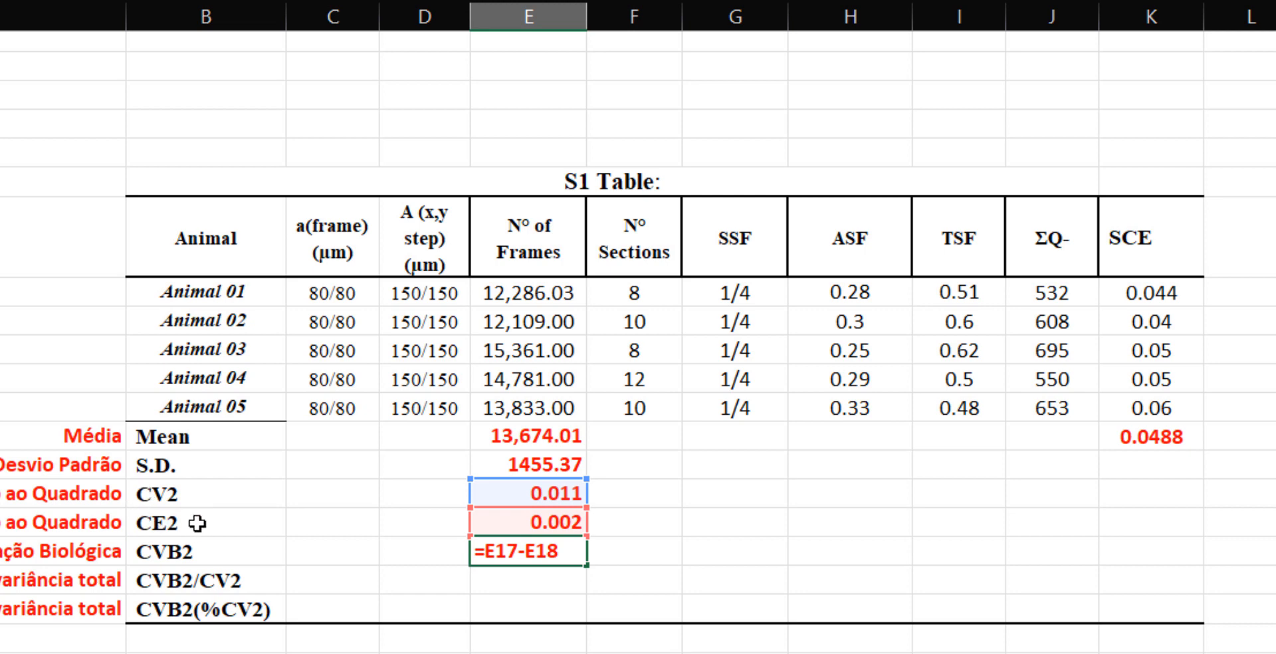
key("Return")
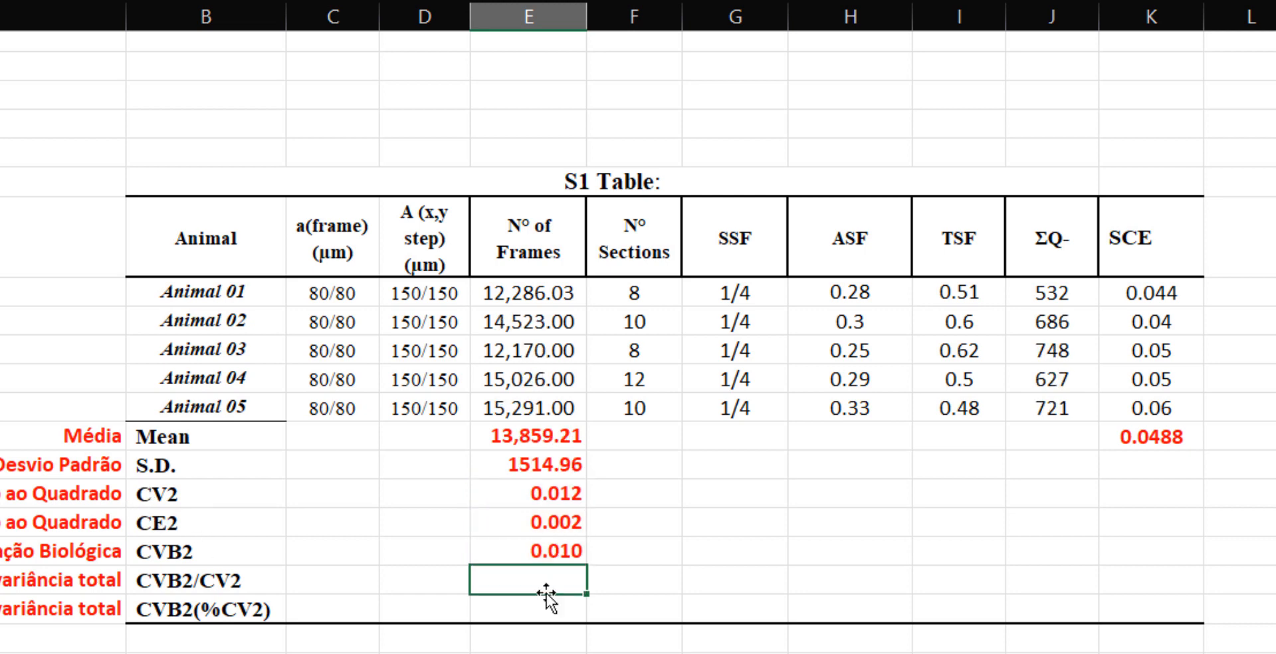
Calculate the CVB2/CV2 ratio in E20 by dividing CVB2 by CV2, with =E19/E17.
left_click(507, 555)
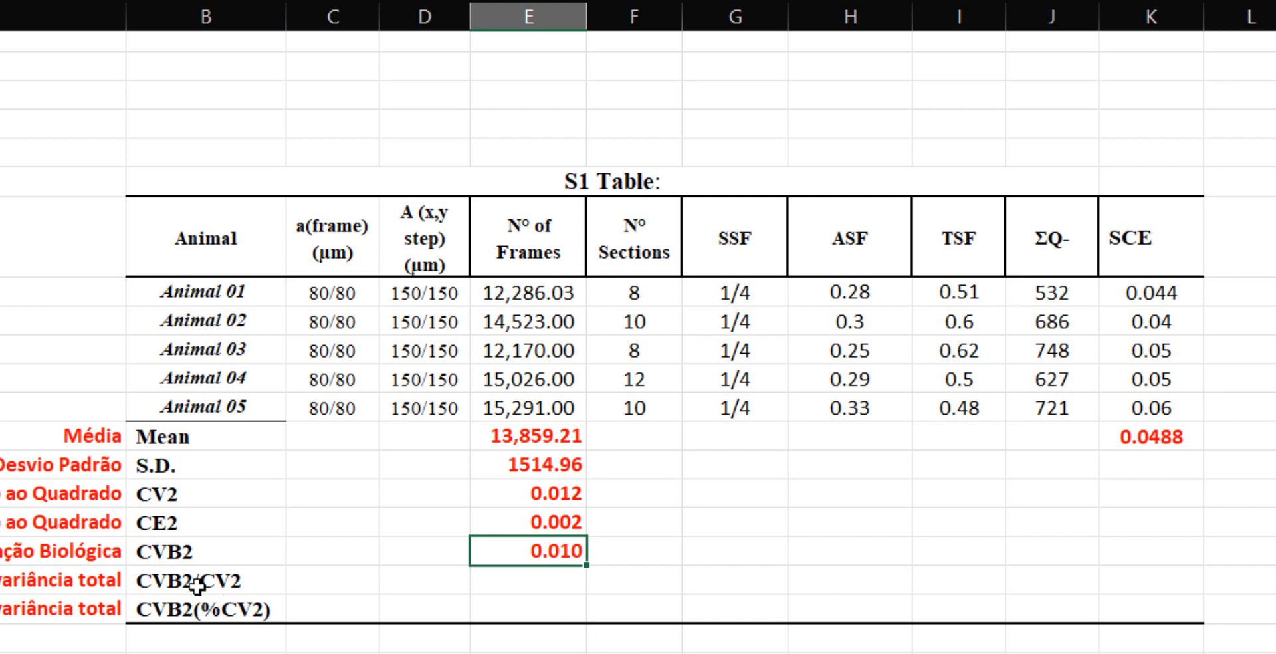
left_click(167, 555)
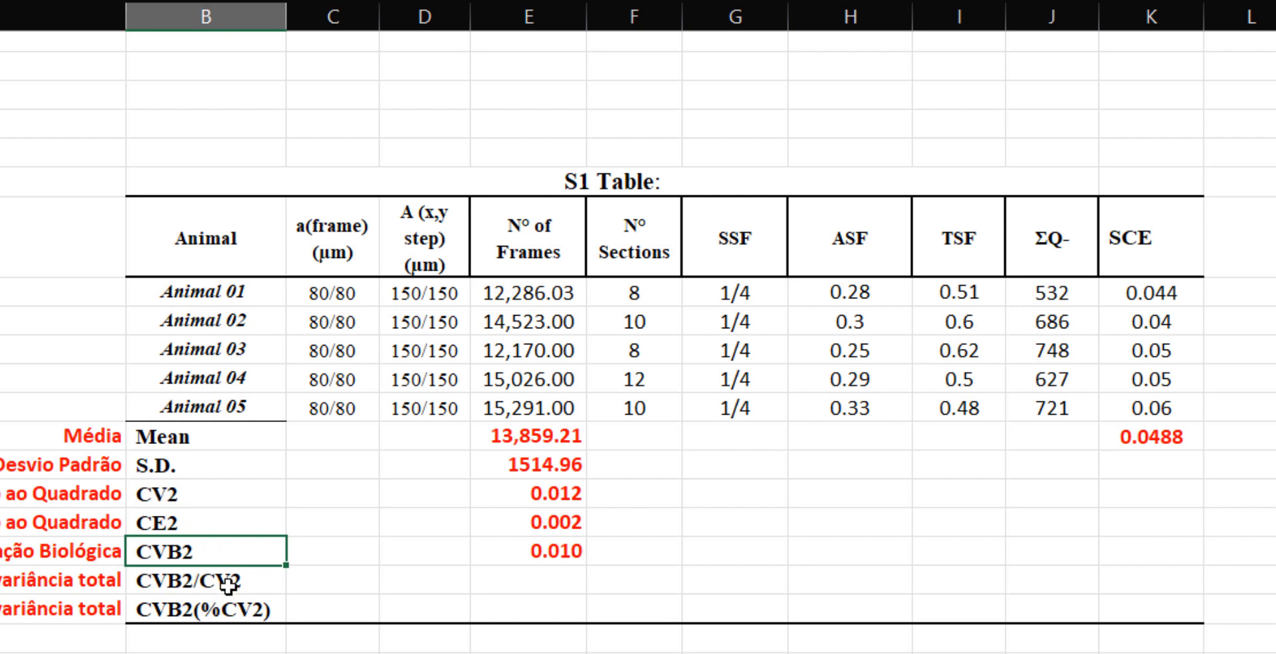
left_click(492, 585)
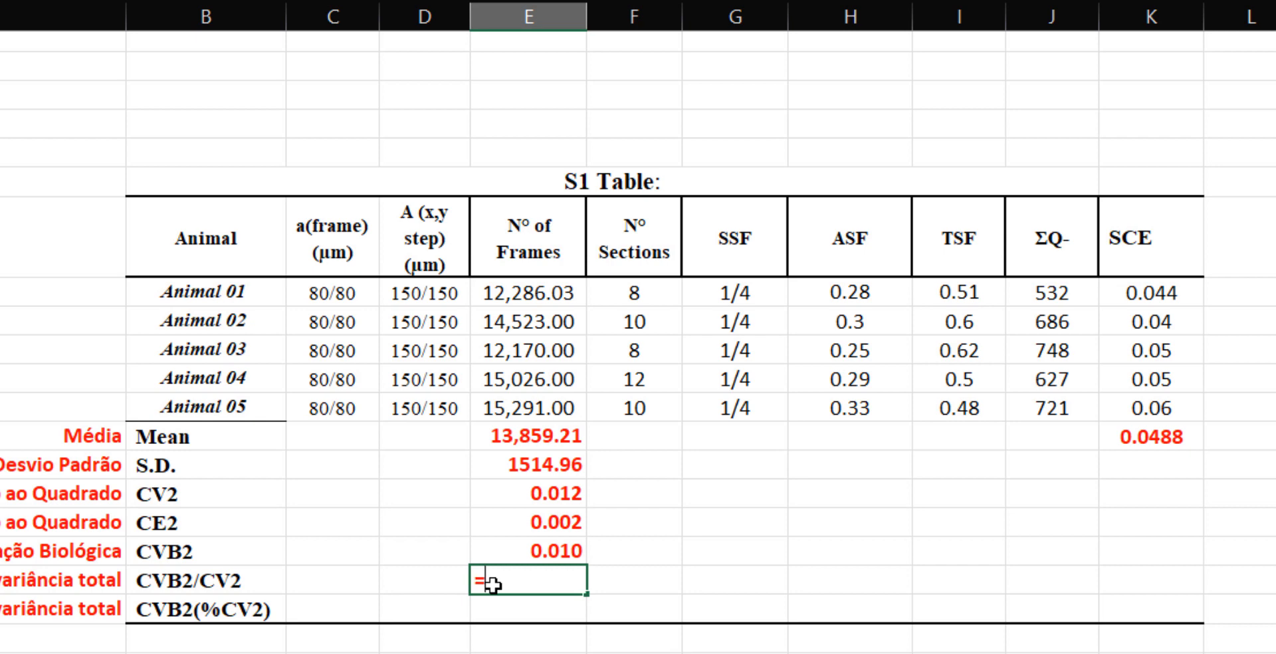
left_click(528, 547)
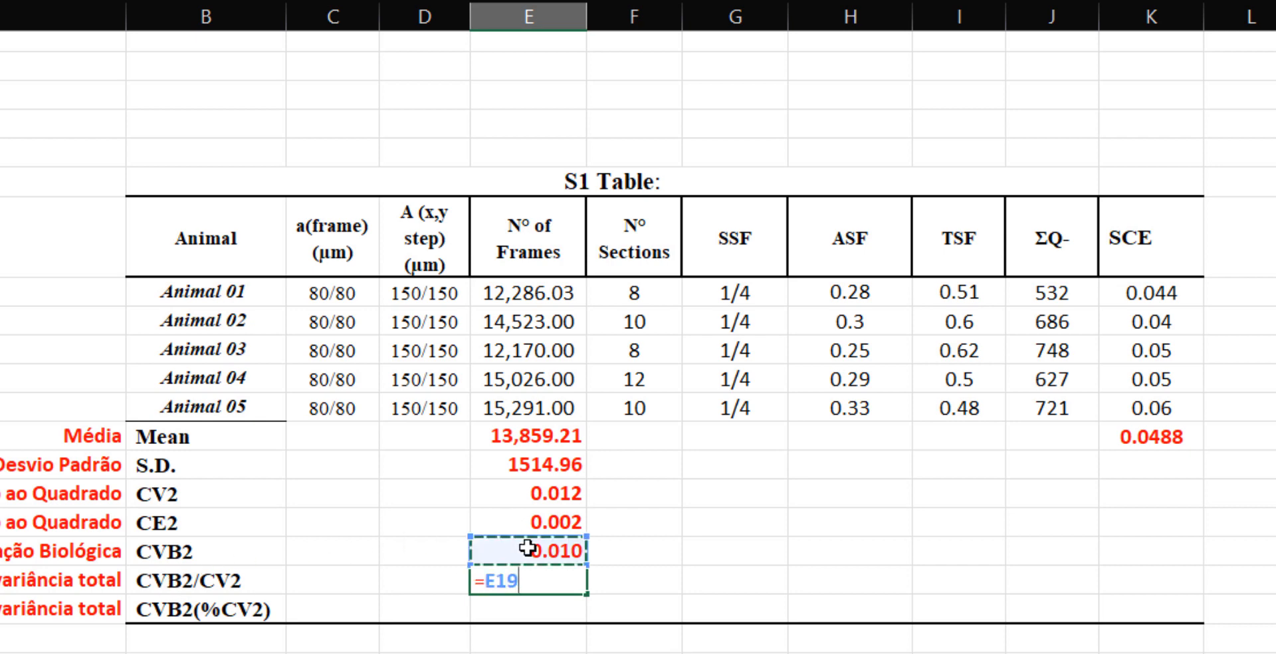
type("/")
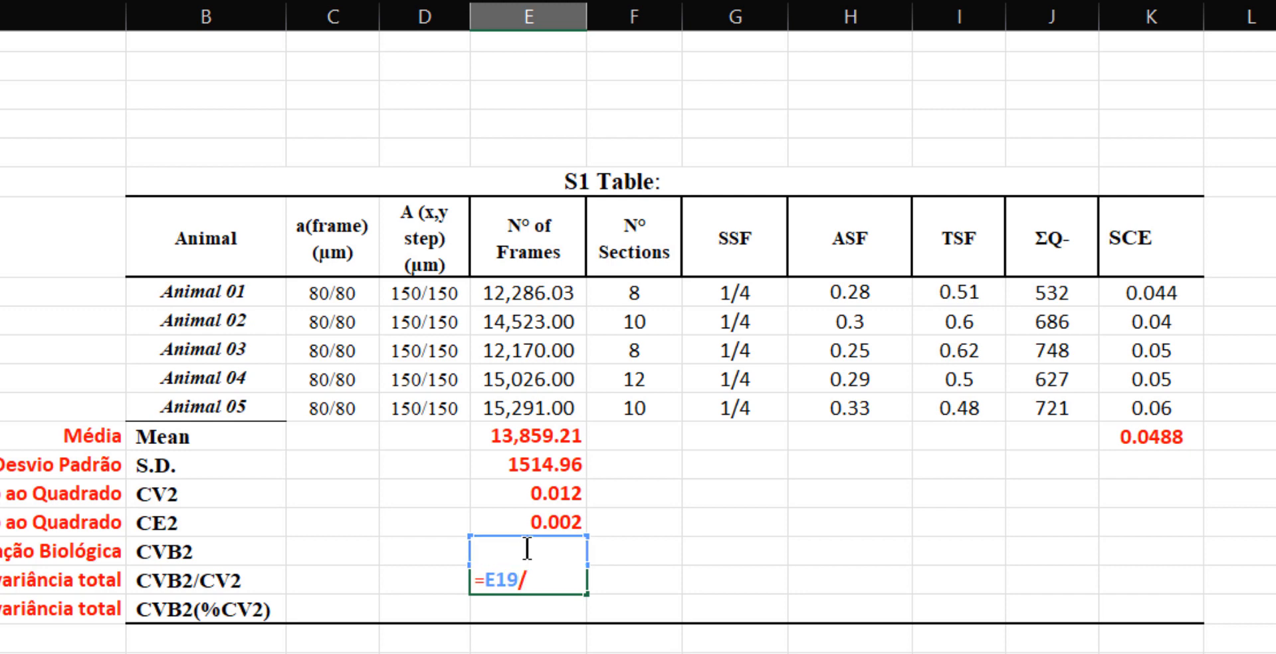
left_click(538, 490)
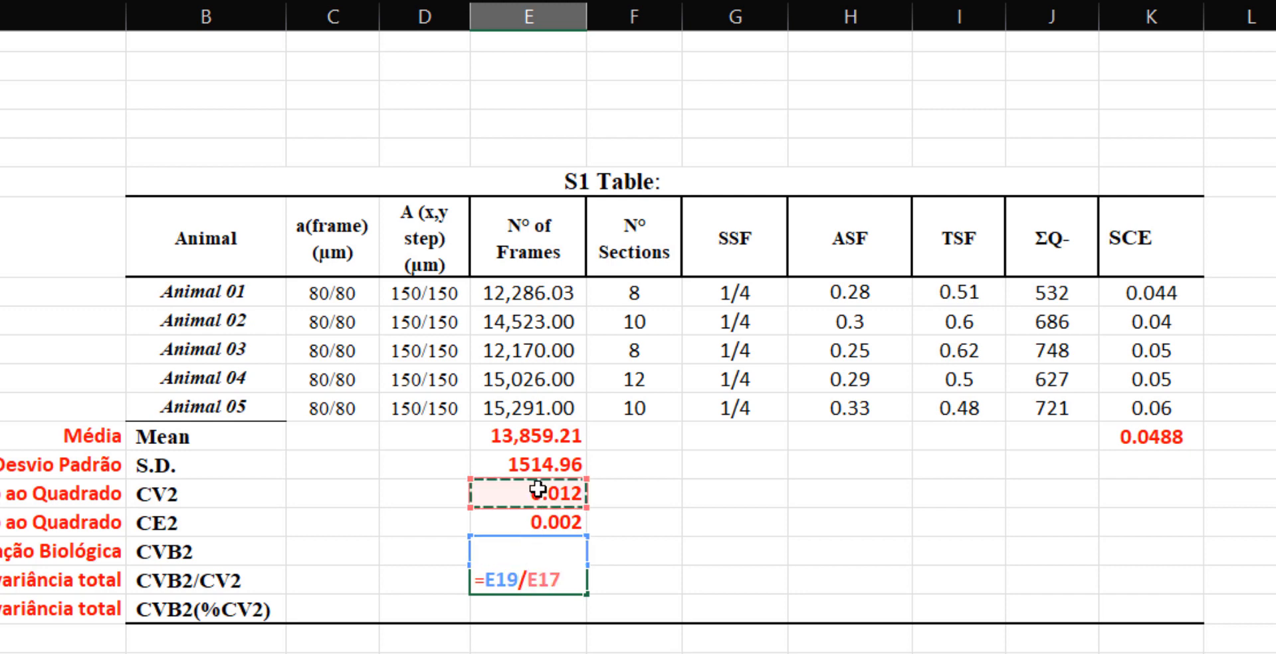
key("Return")
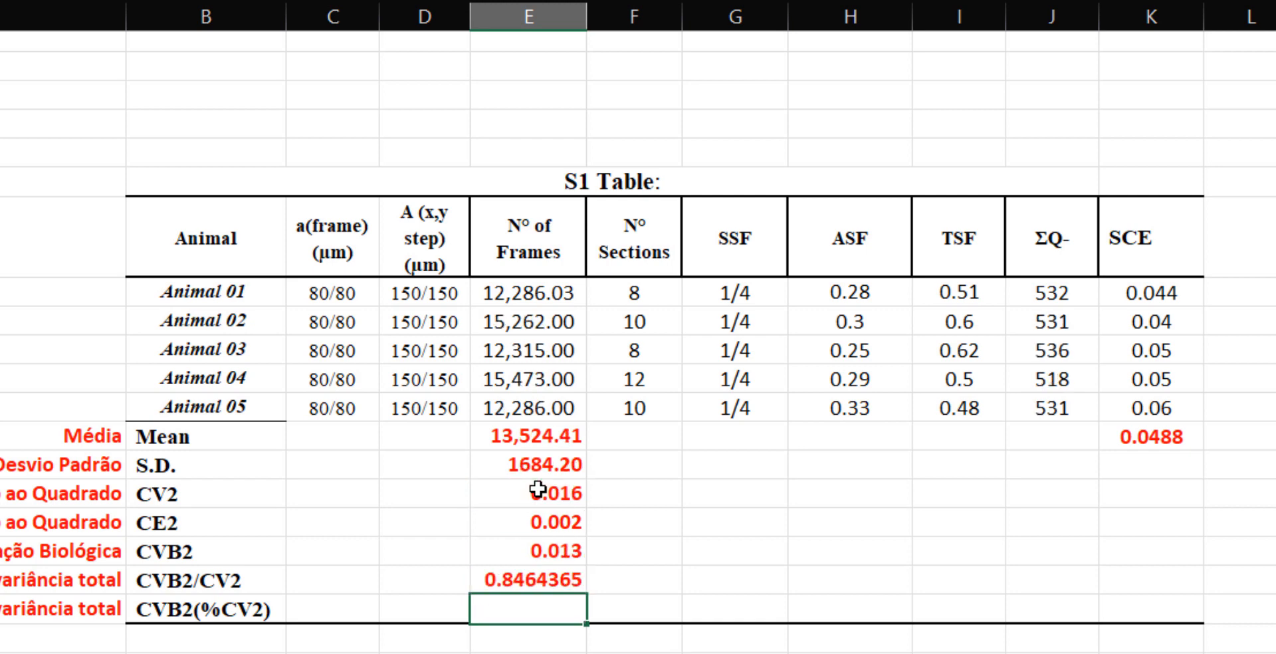
Reduce the CVB2/CV2 ratio in E20 to two decimal places.
left_click(520, 572)
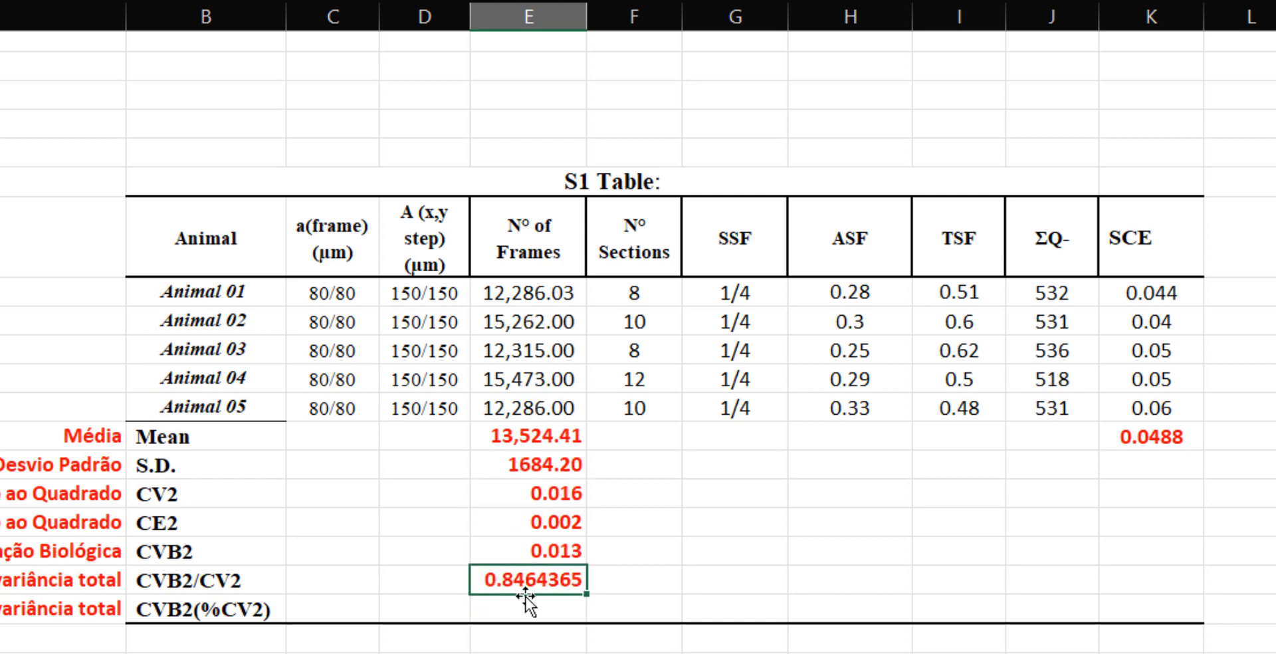
key("alt+h")
key("9")
key("alt+h")
key("9")
key("alt+h")
key("9")
key("alt+h")
key("9")
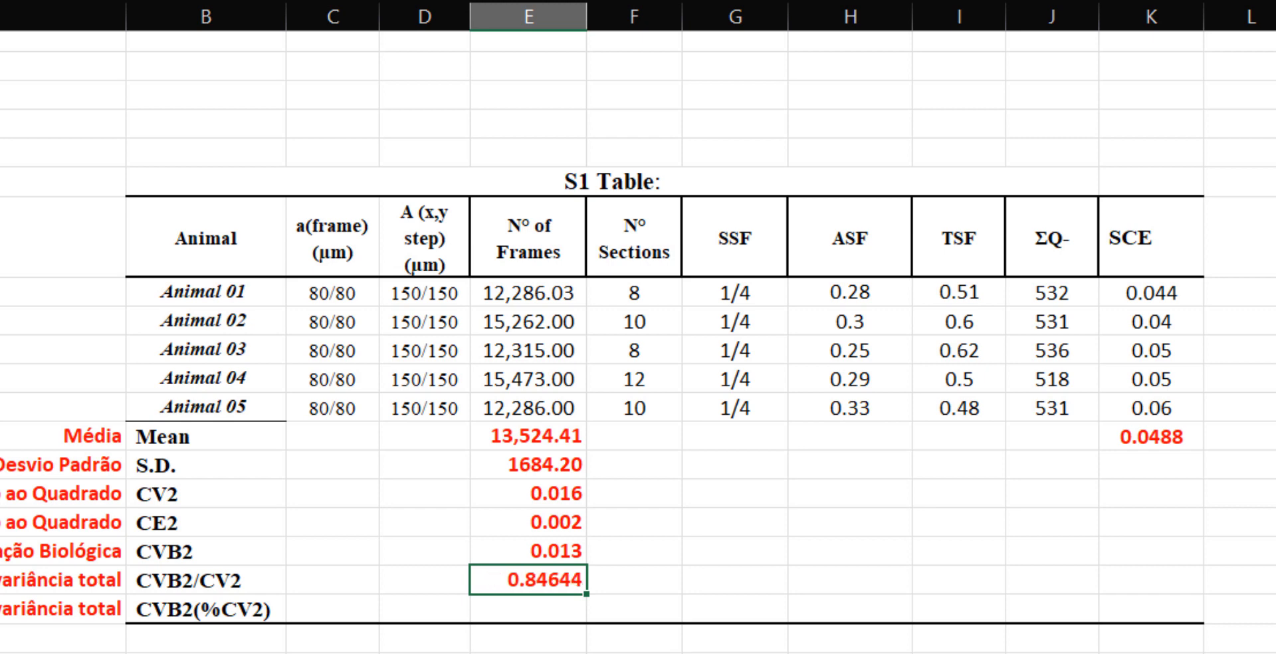
key("alt+h")
key("9")
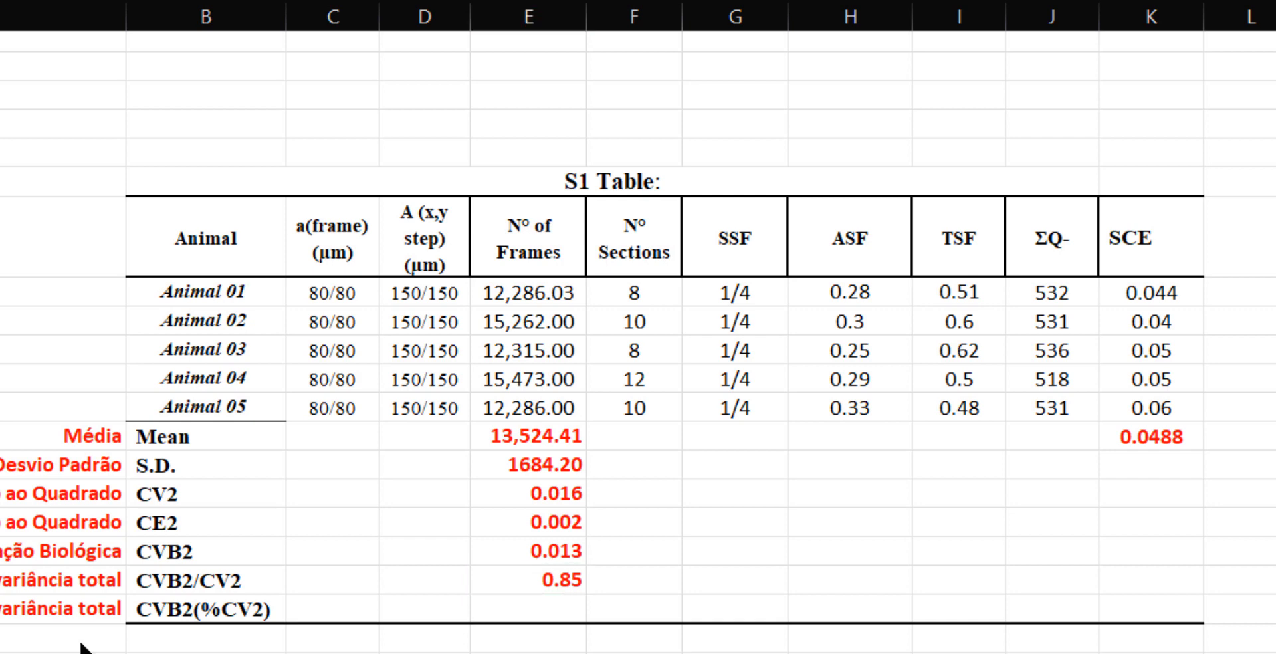
Calculate CVB2(%CV2) in E21 as a percentage by multiplying the CVB2/CV2 ratio by 100, with =E20*100.
left_click(543, 606)
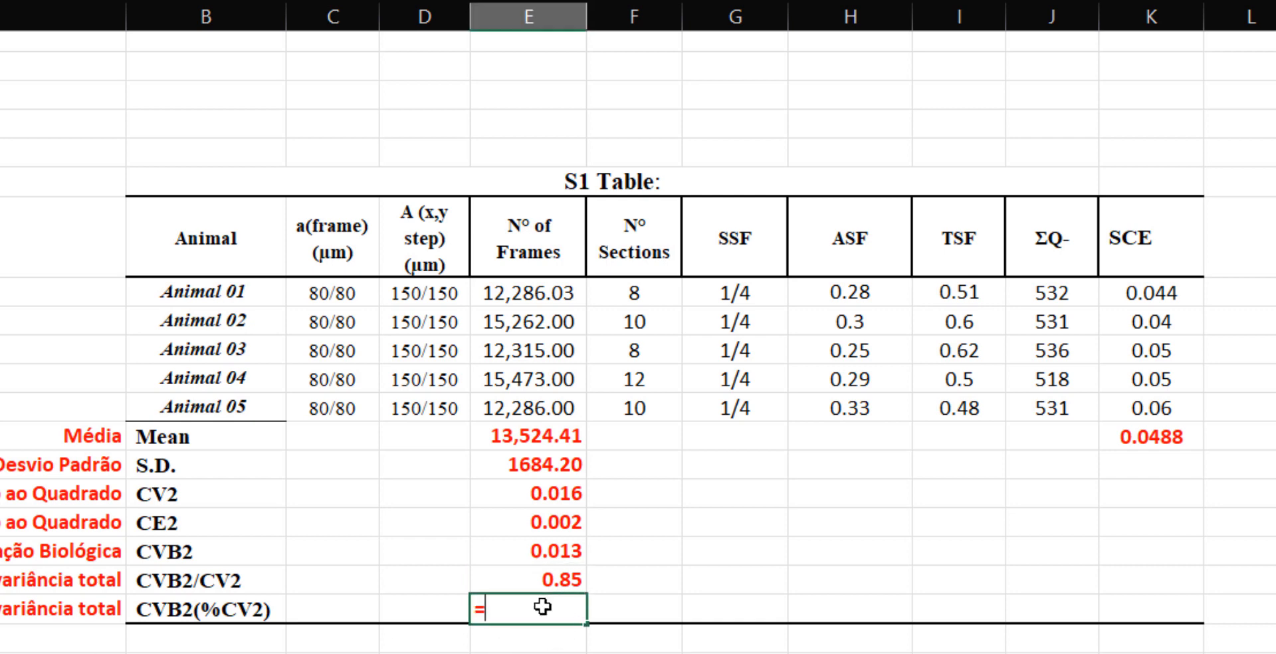
left_click(562, 580)
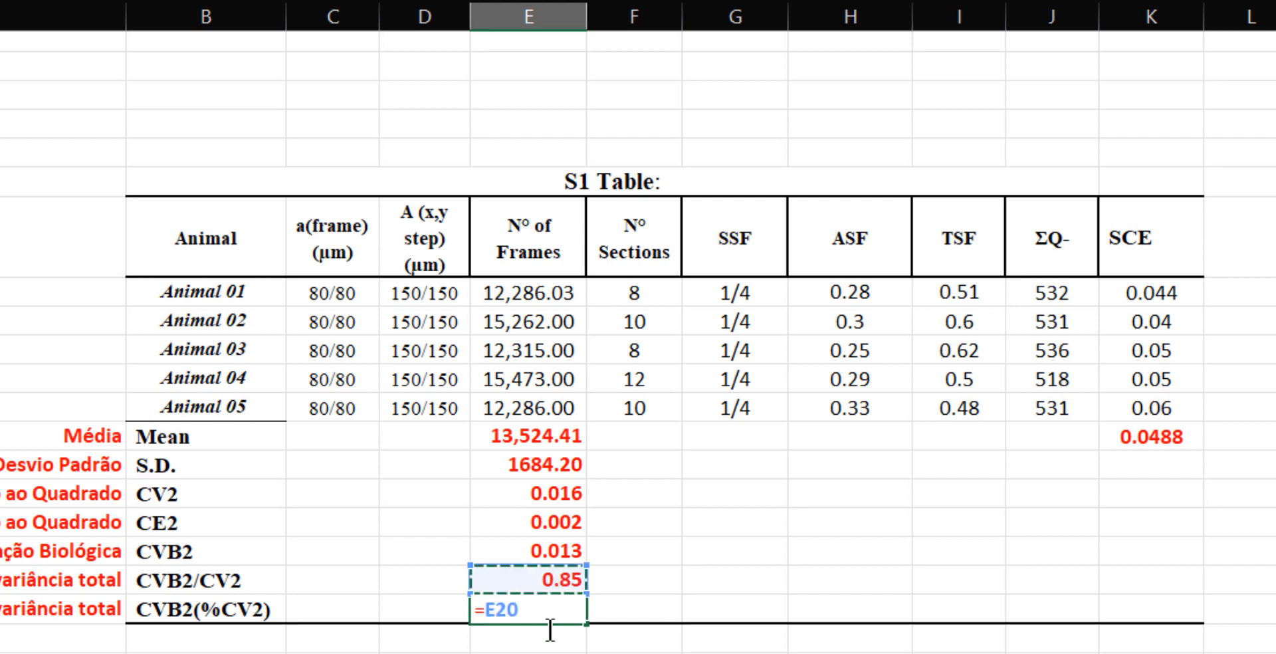
type("*1")
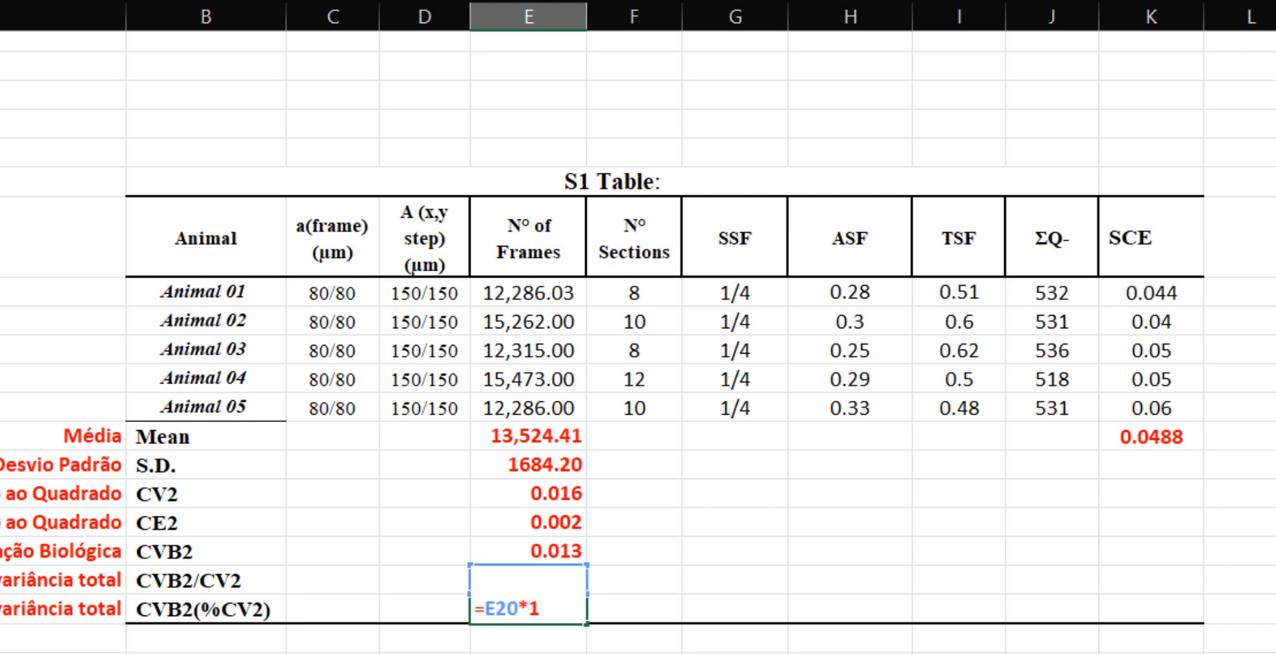
type("00")
key("Return")
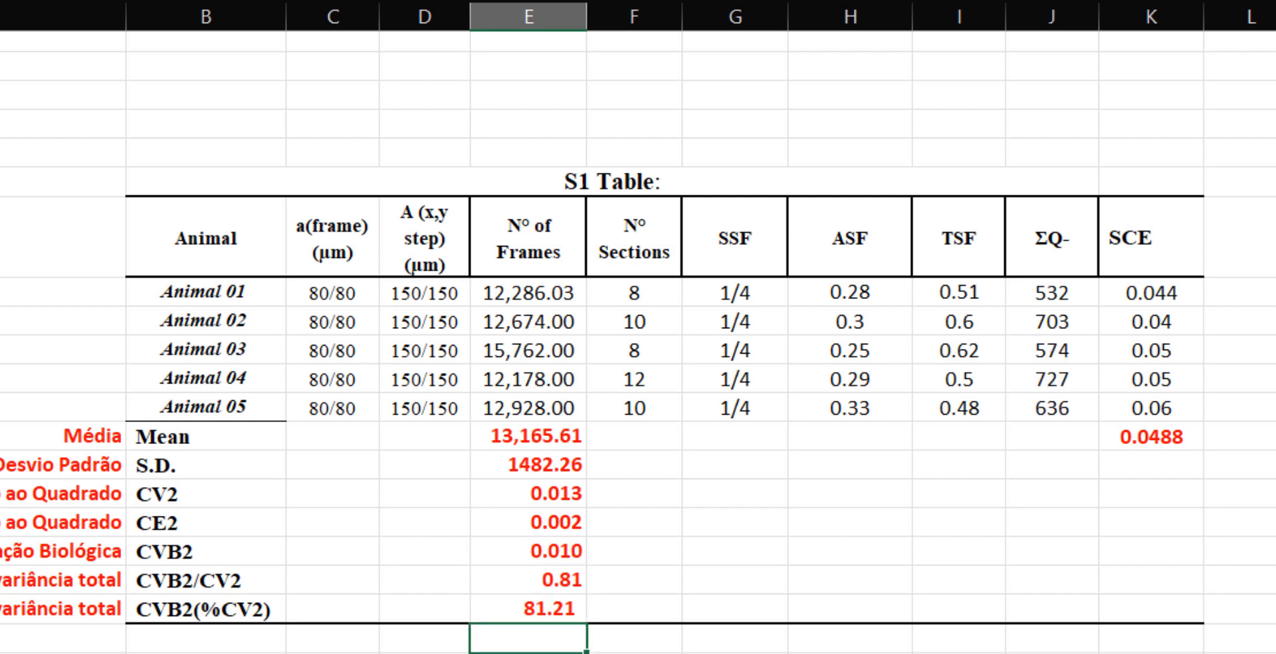
left_click(517, 607)
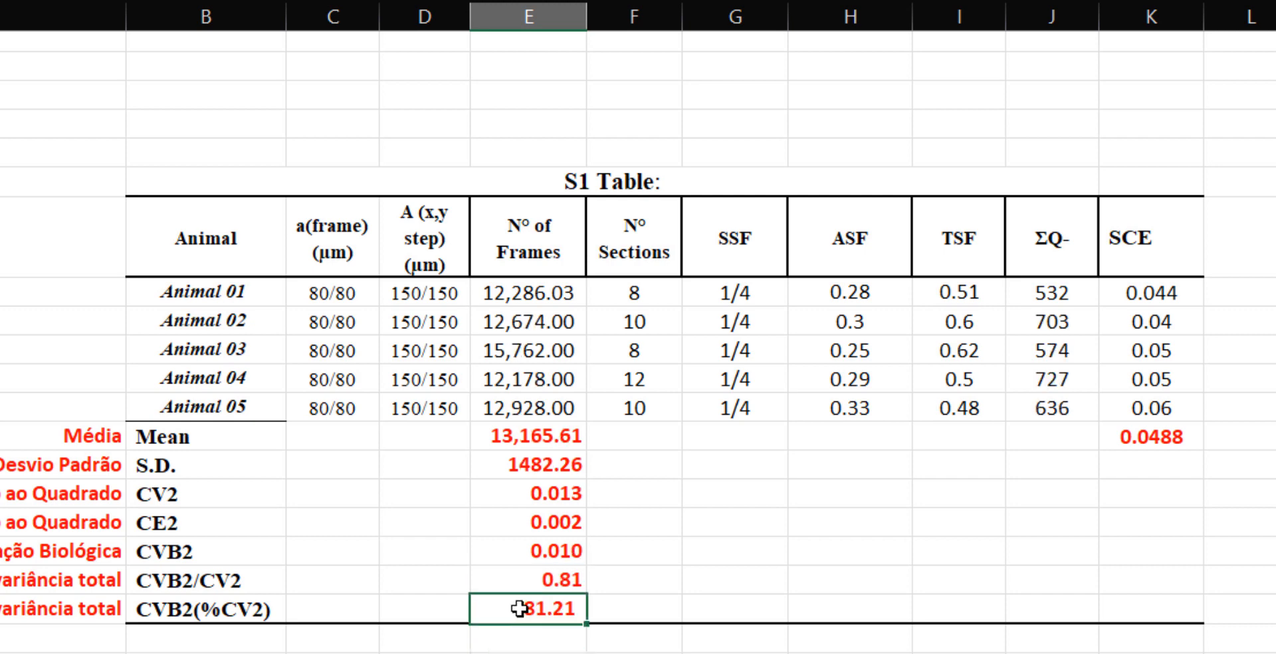
key("Home")
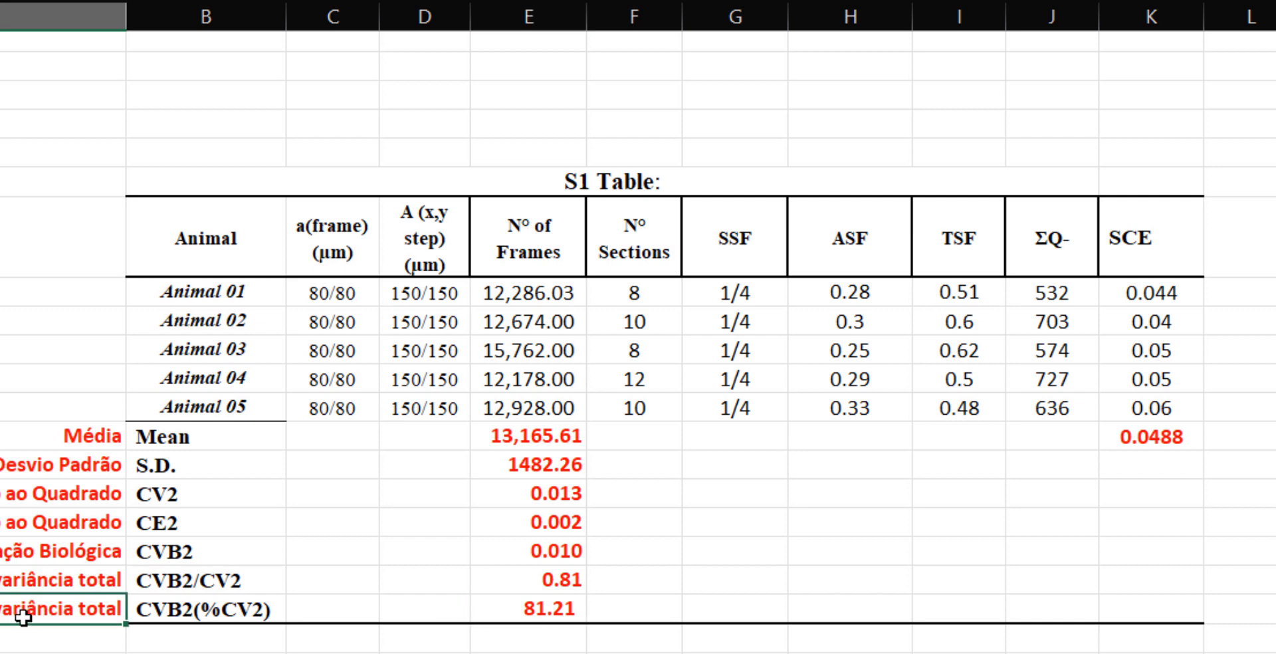
left_click(550, 612)
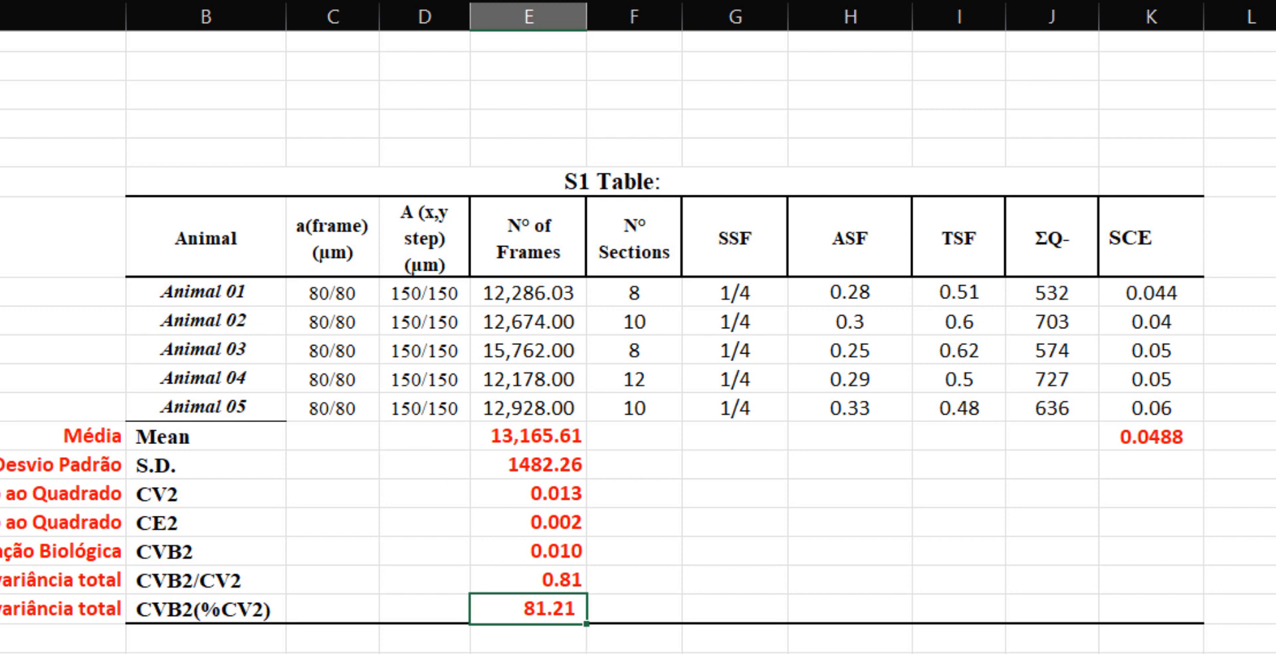
Calculate the standard deviation of the SCE column in the S.D. row with DESVPAD.A over the values for Animal 01 to Animal 05.
left_click(1167, 464)
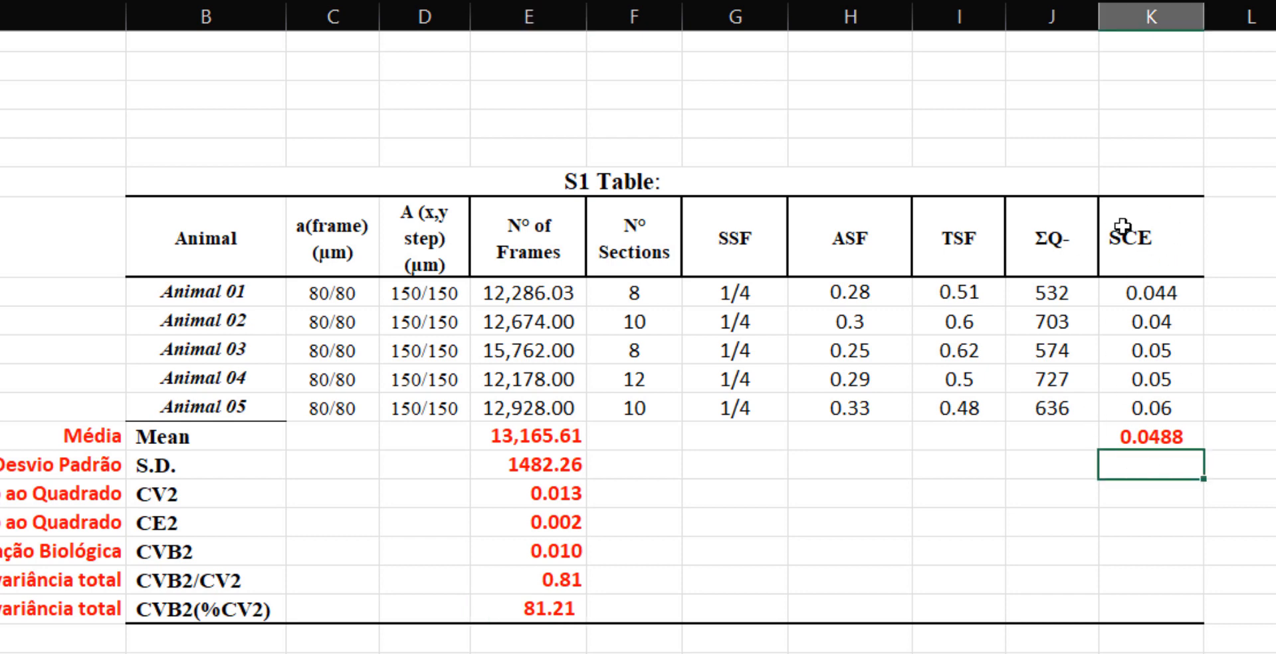
type("=desv")
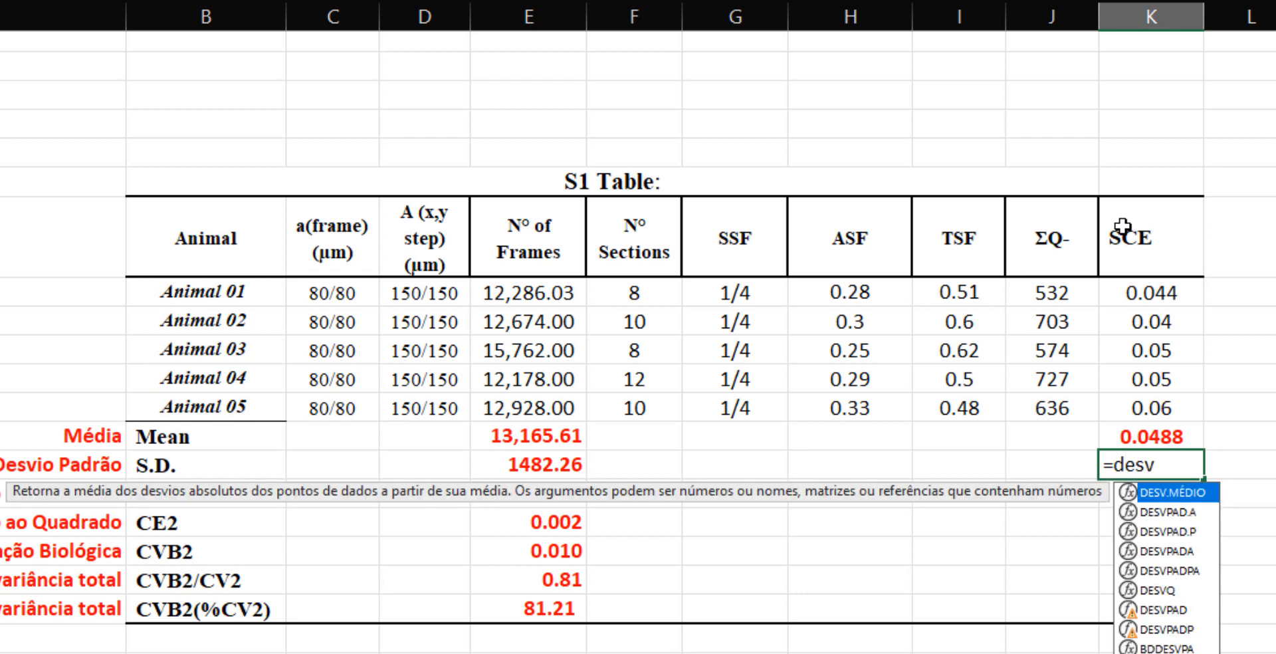
double_click(1176, 508)
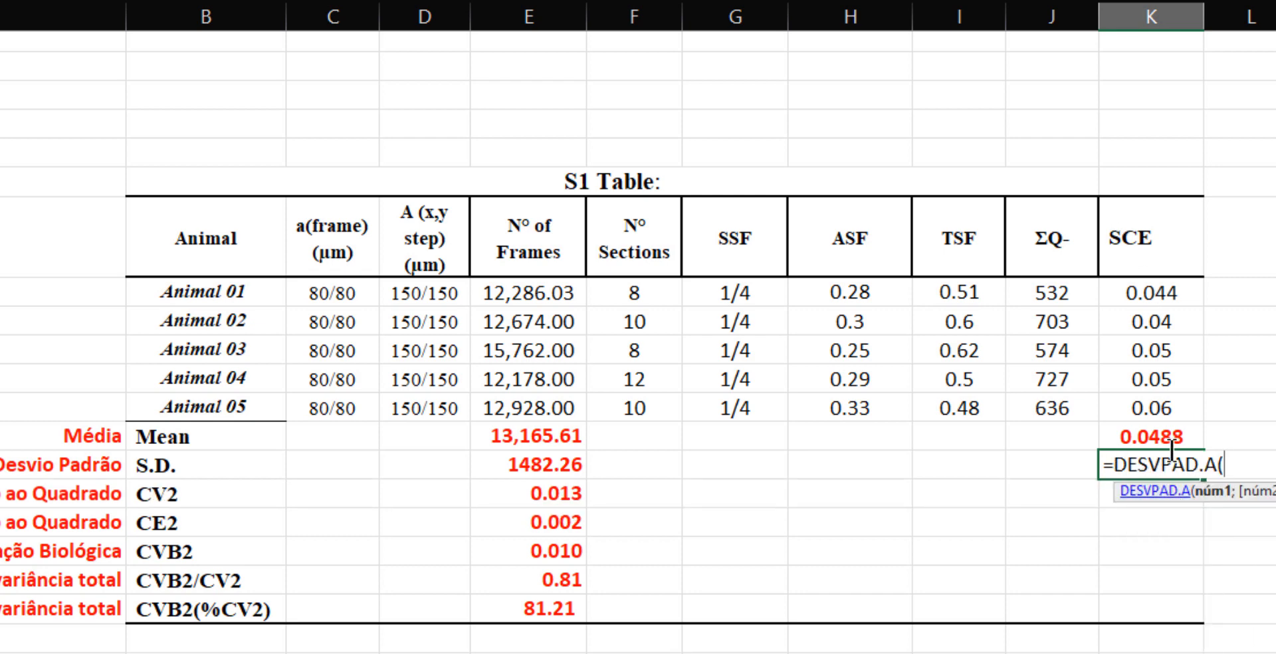
left_click_drag(1159, 405, 1156, 302)
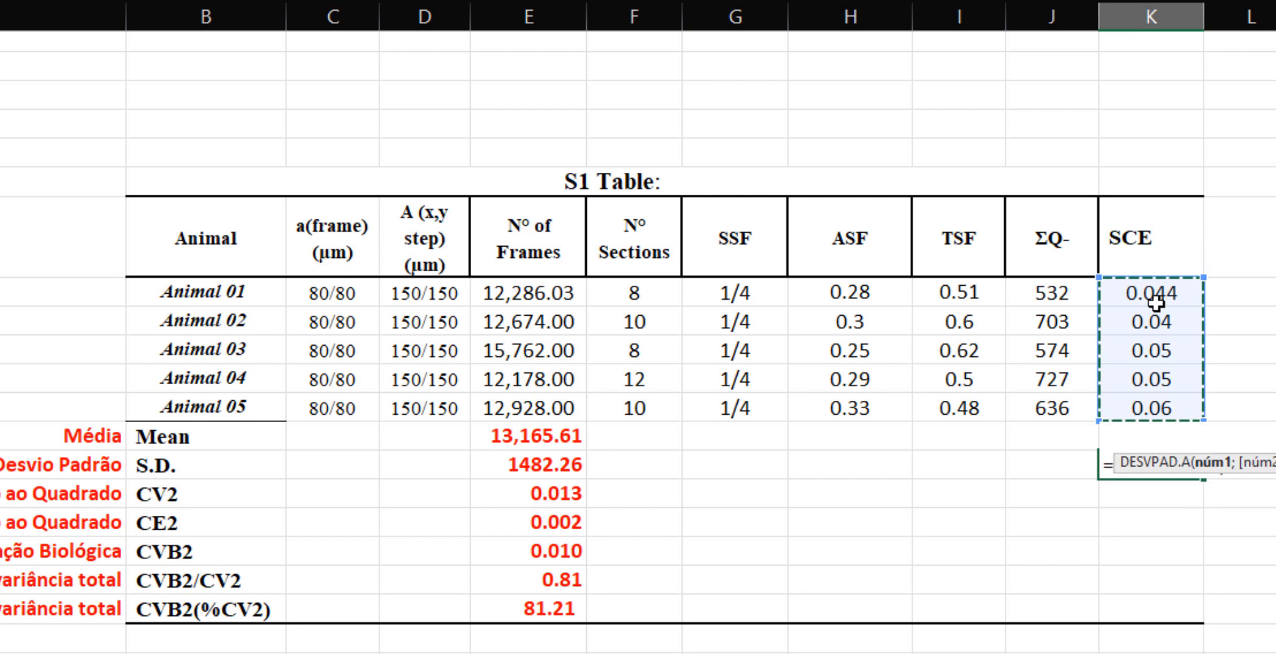
key("Return")
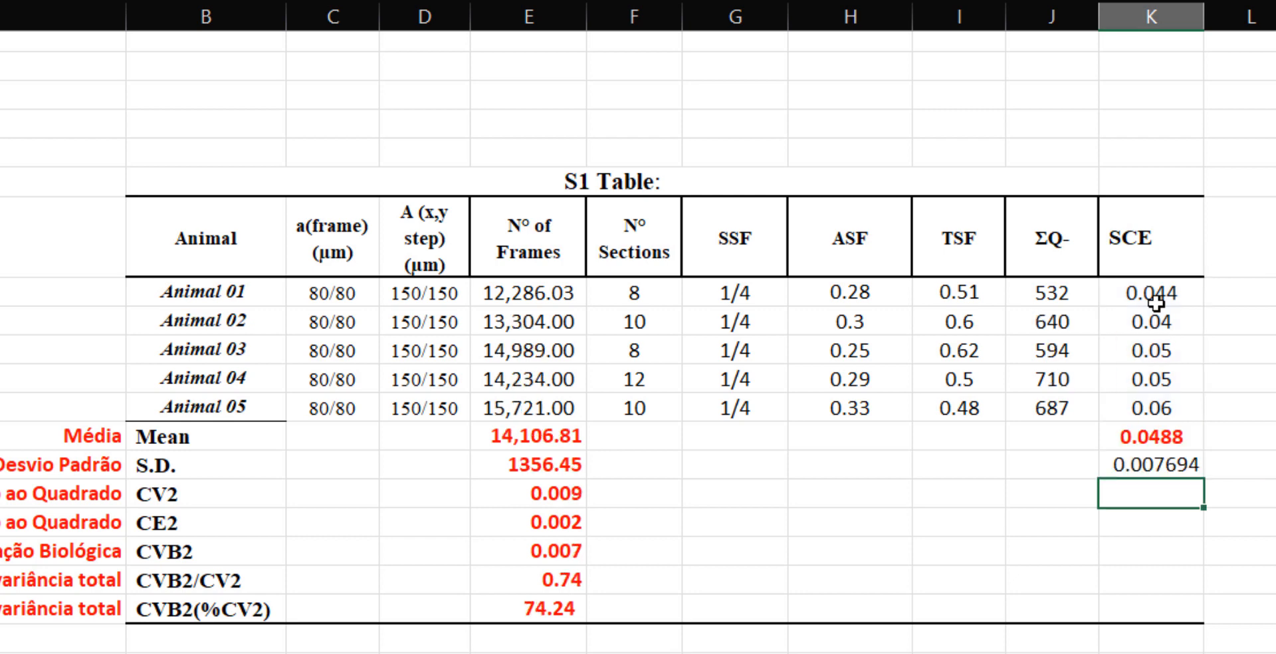
Format the SCE standard deviation in bold red, centred in its cell, with two decimal places.
left_click(1147, 464)
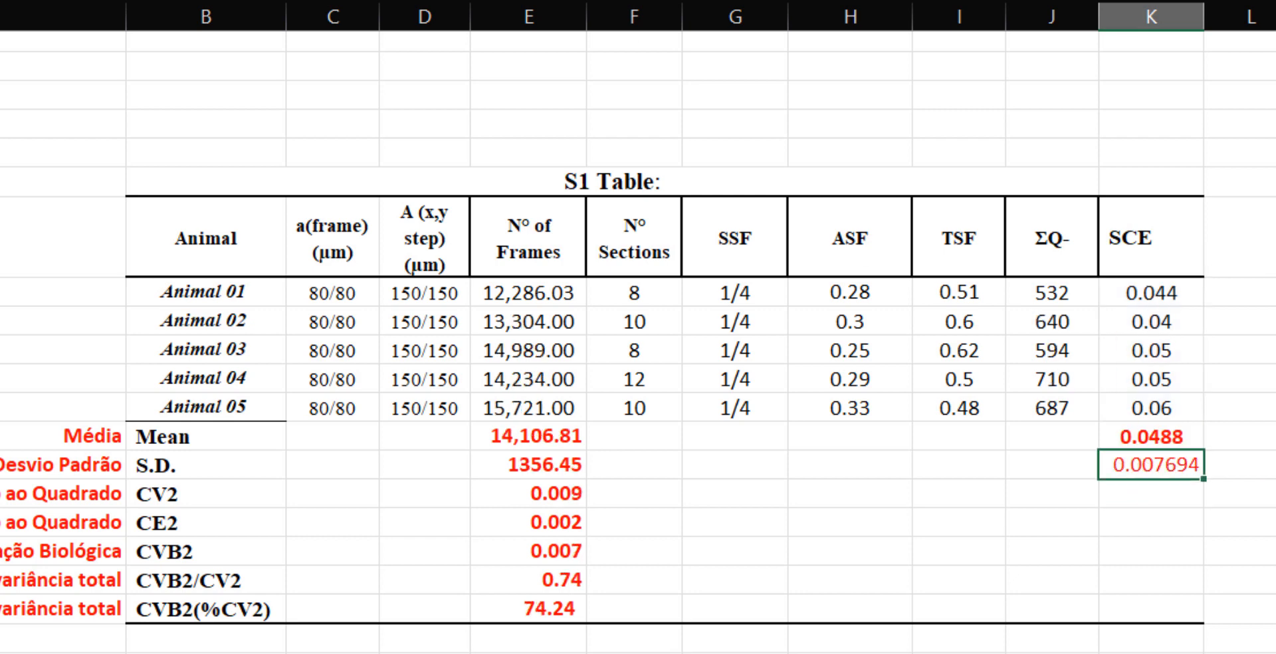
key("ctrl+b")
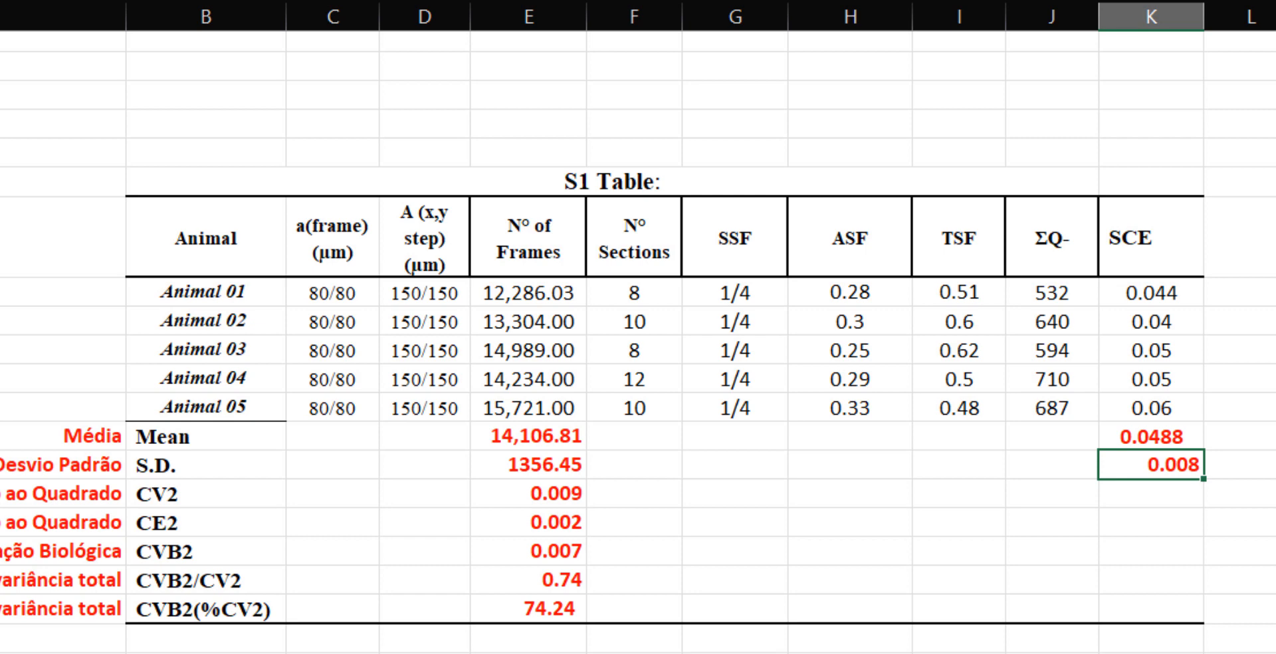
left_click(1114, 485)
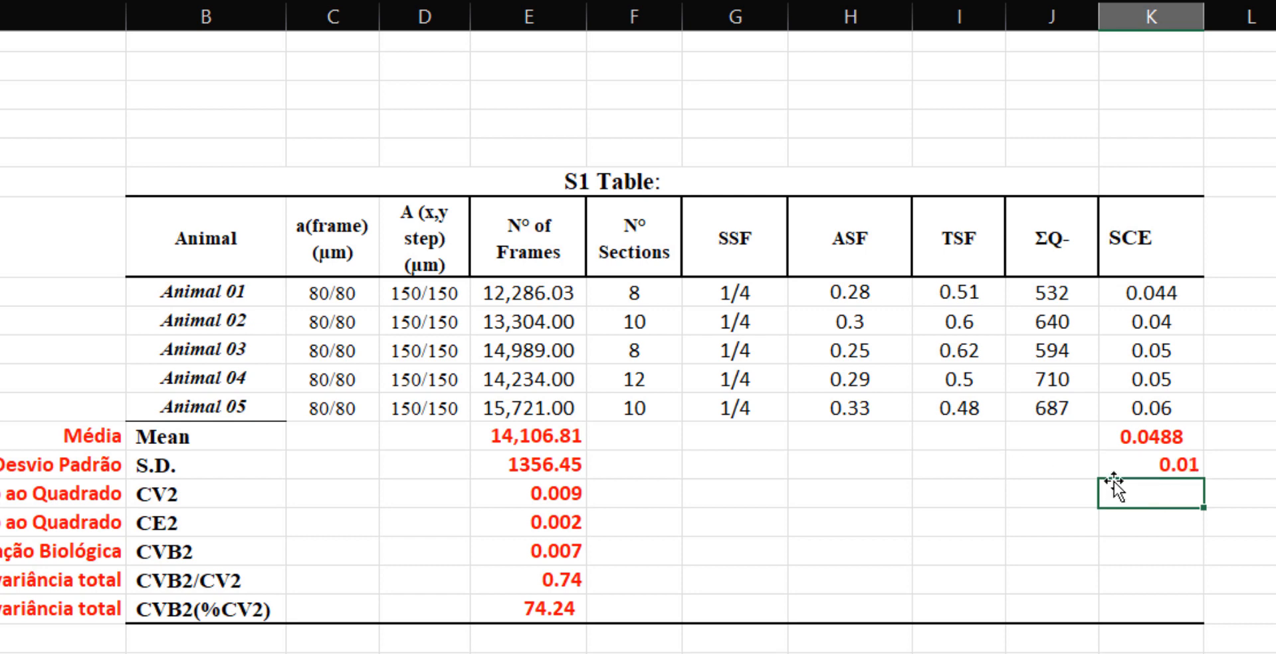
left_click(1137, 439)
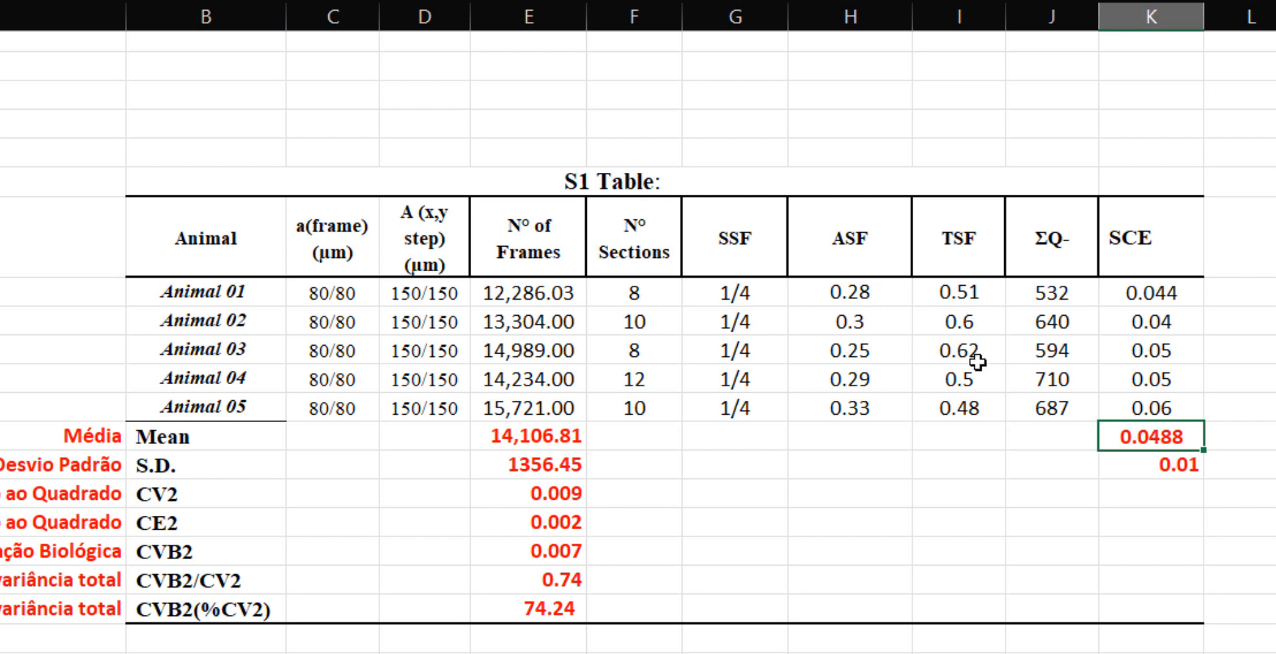
left_click(1155, 466)
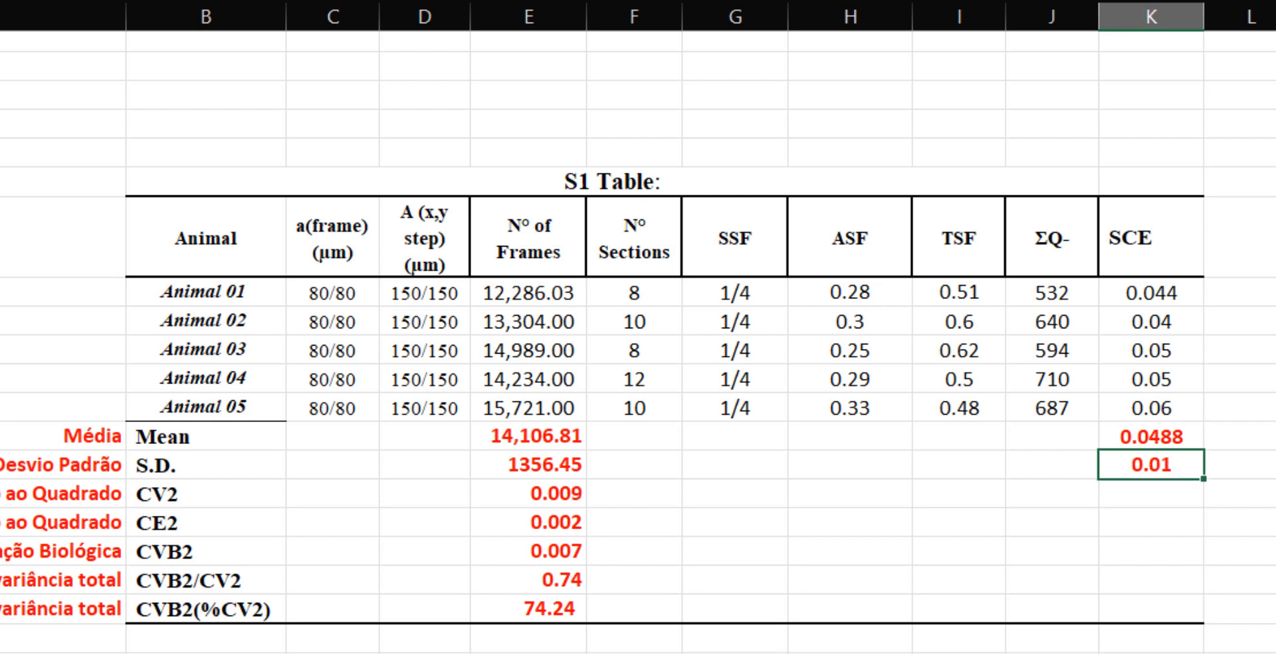
left_click(768, 497)
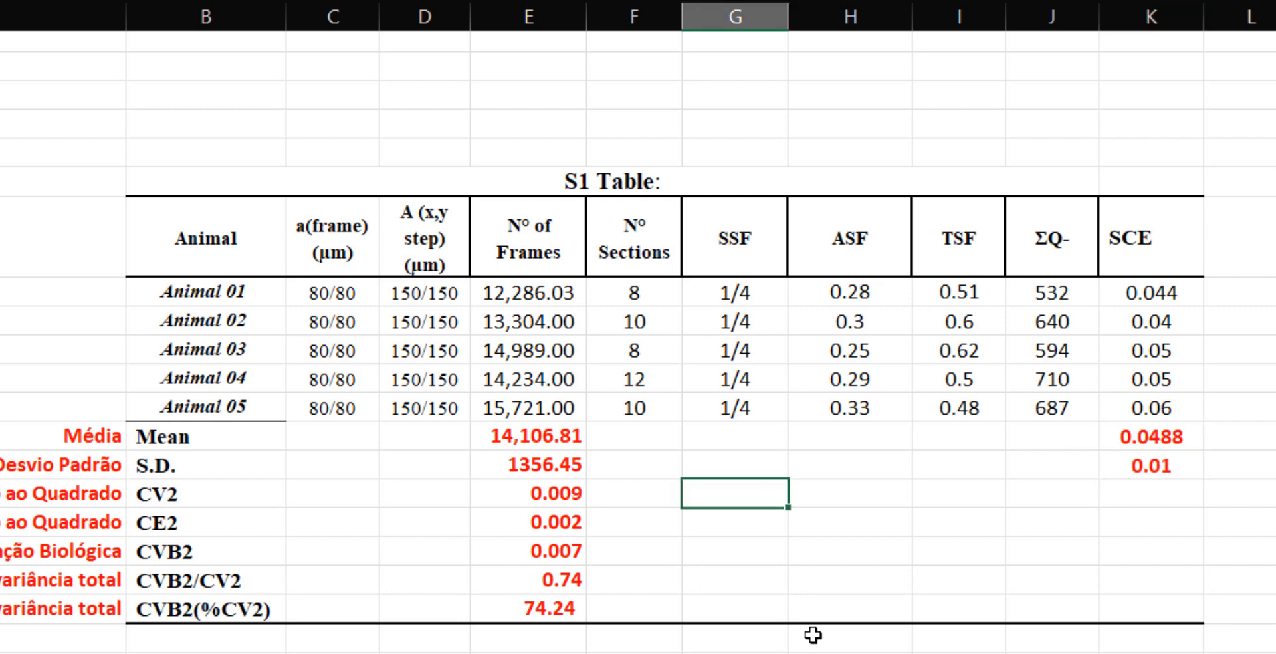
scroll(812, 635, "up", 1)
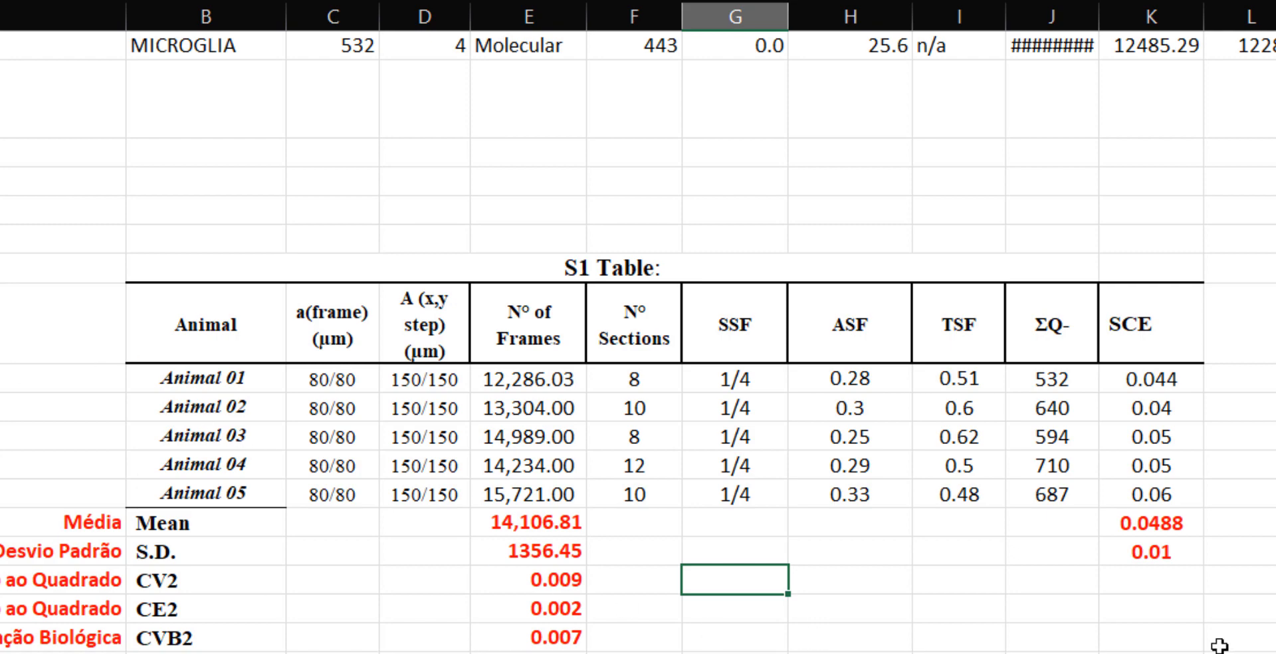